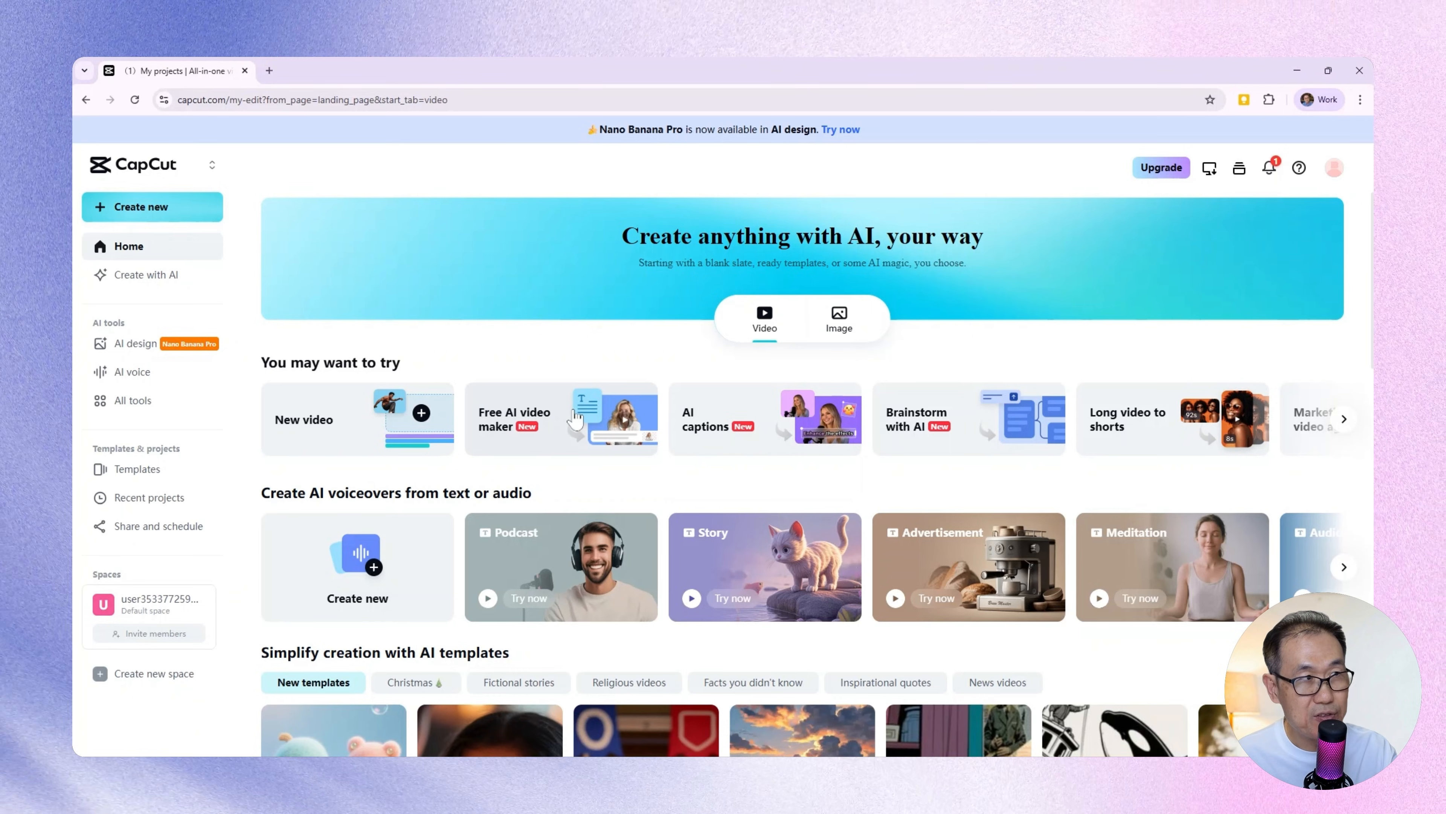
Step: Open the free AI video maker and start a Brainstorm with AI session from its start page
left_click(573, 415)
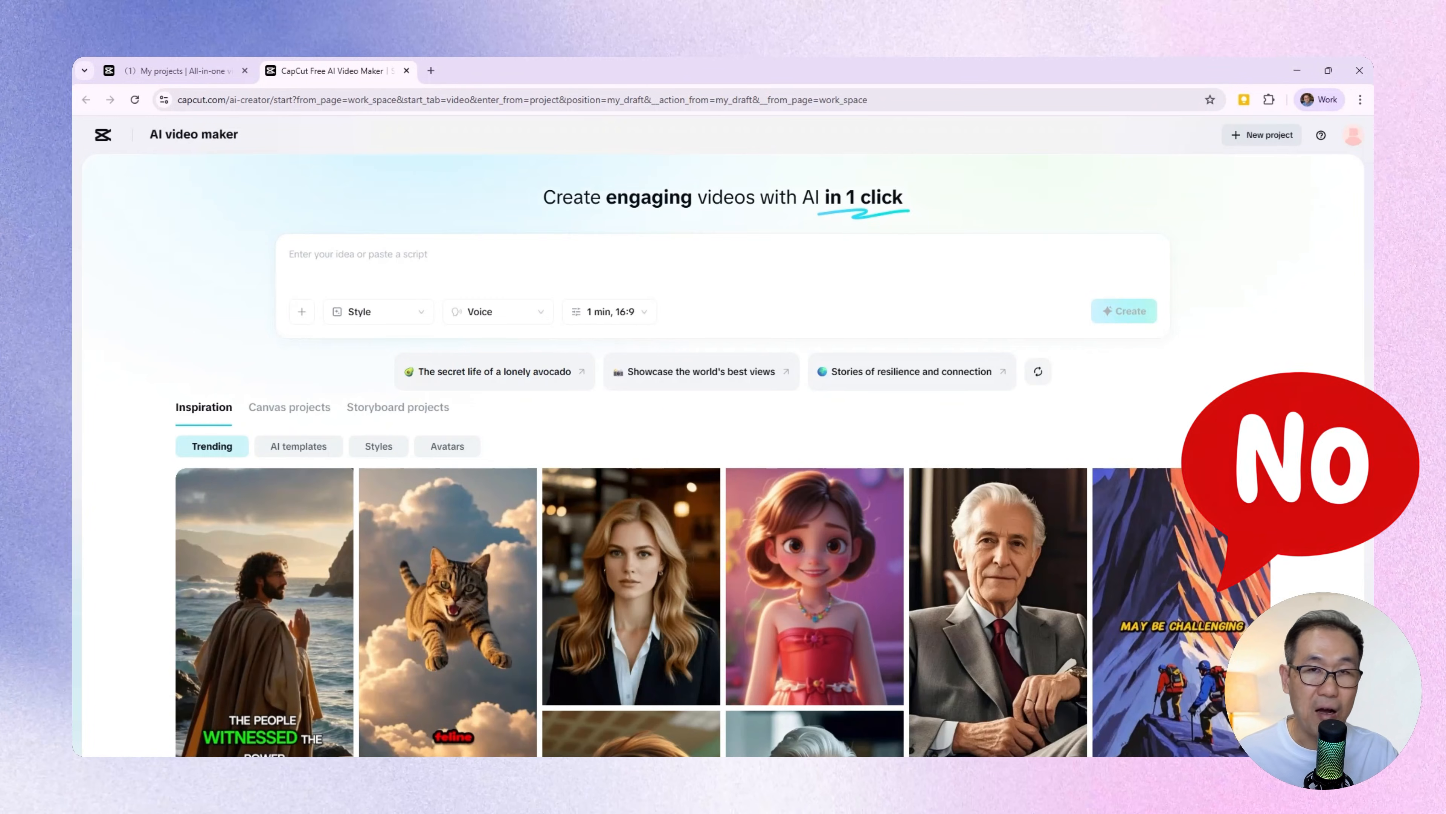
mouse_move(830, 644)
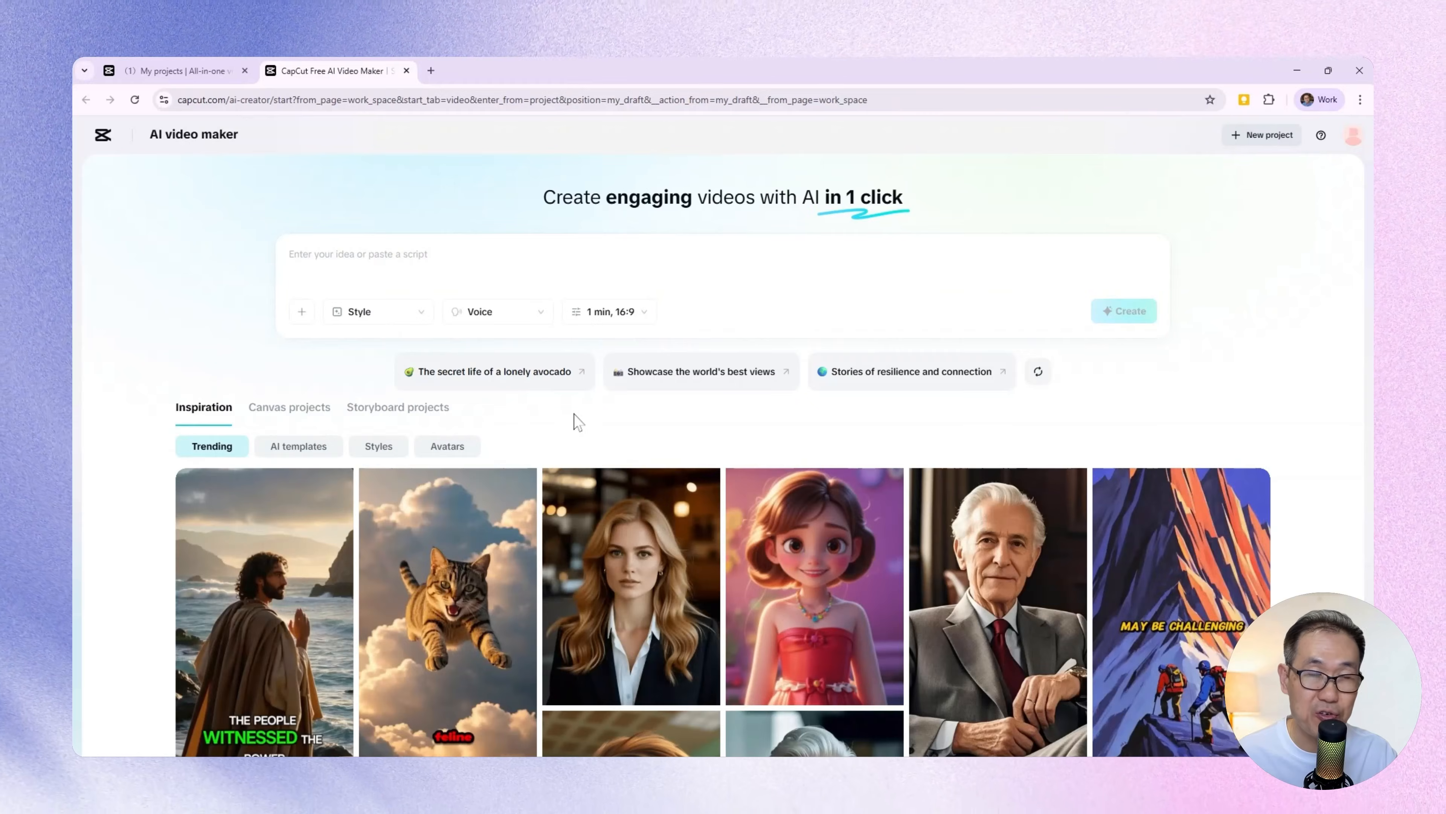
left_click(166, 142)
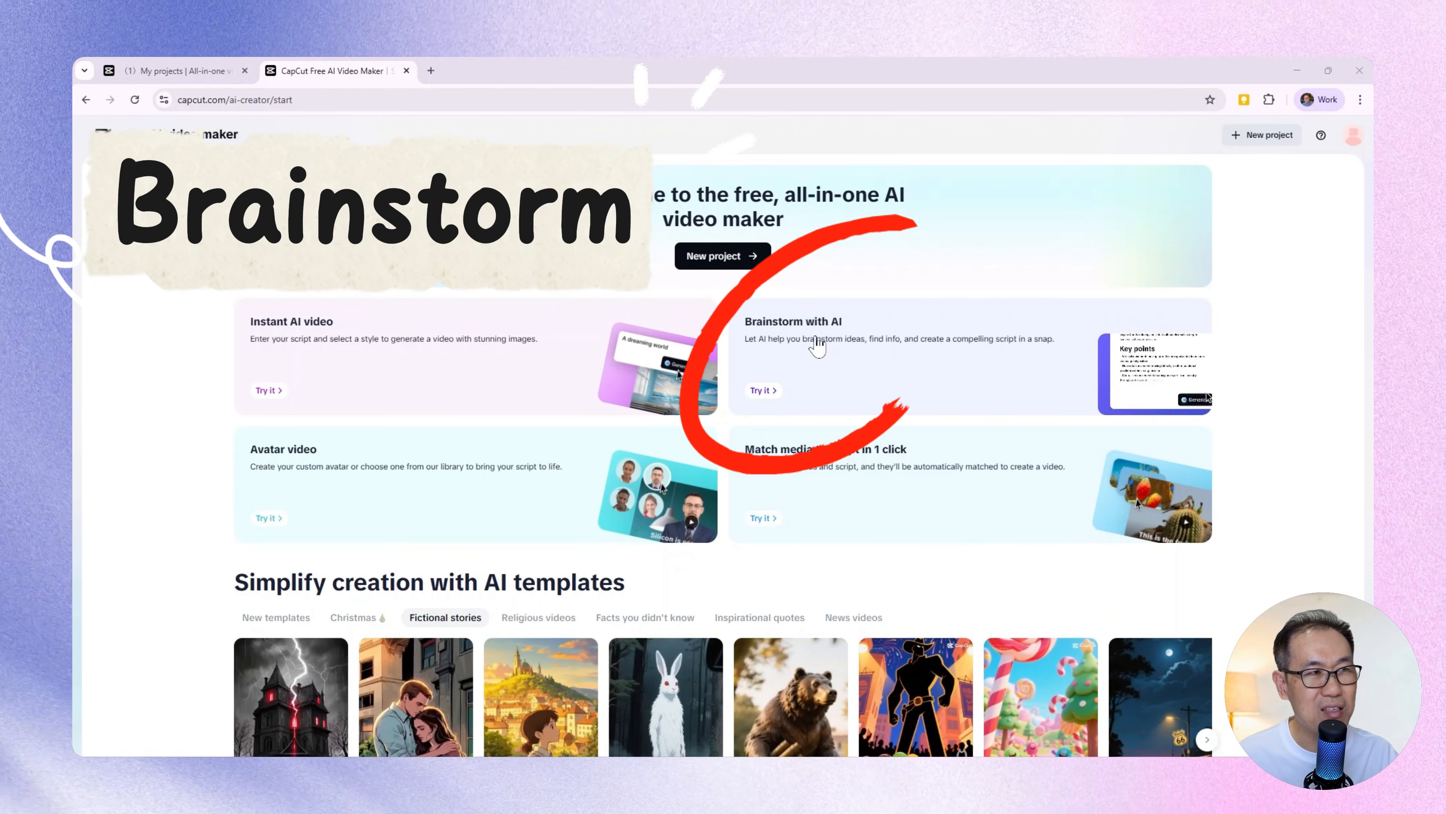
left_click(854, 345)
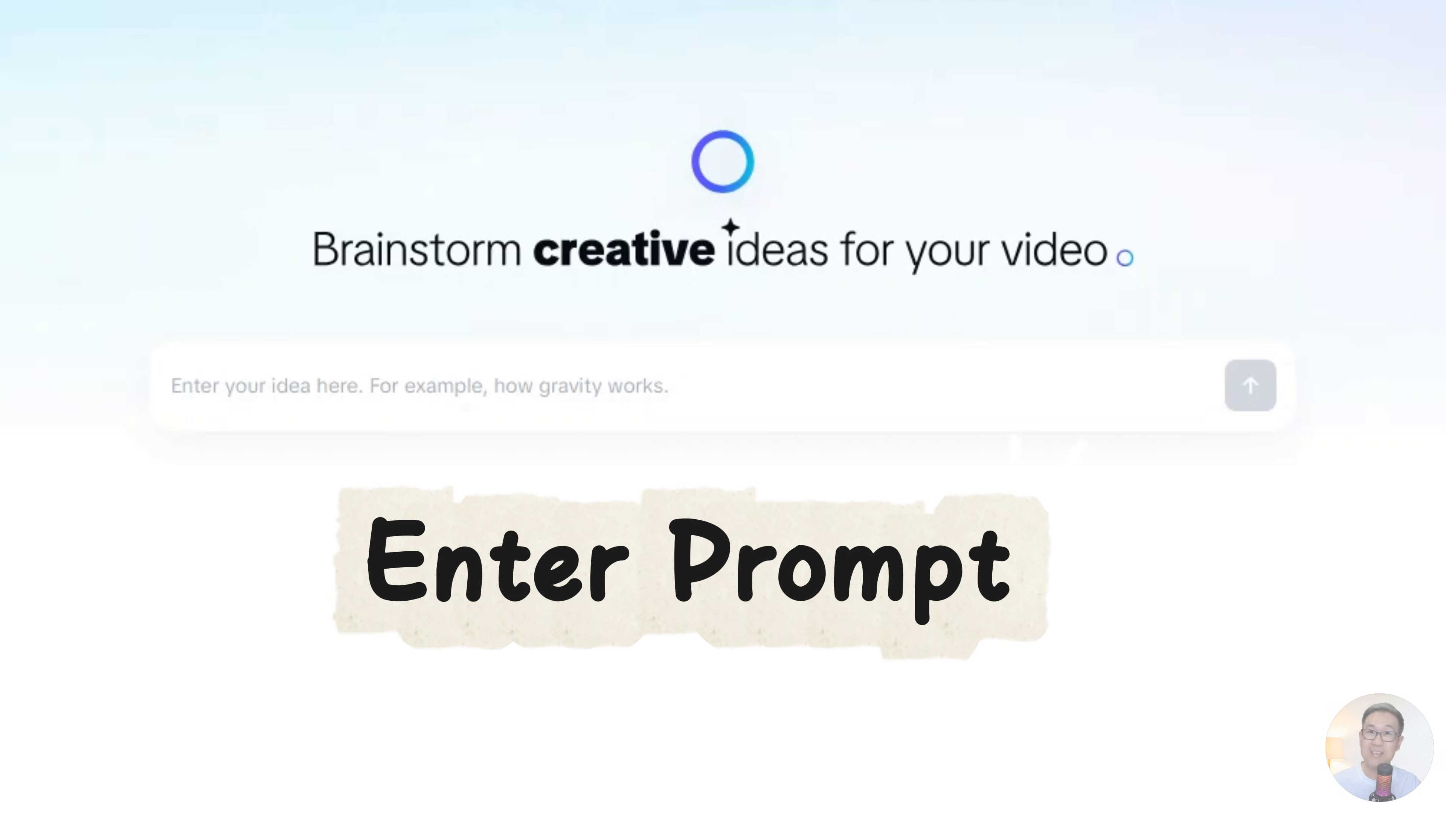
Step: Submit the idea: A story about a quote "Freedom is not worth having if it does not include the freedom to make mistakes - by Mahatma Gandhi. Inspirational, uplifting
left_click(172, 385)
type("A story")
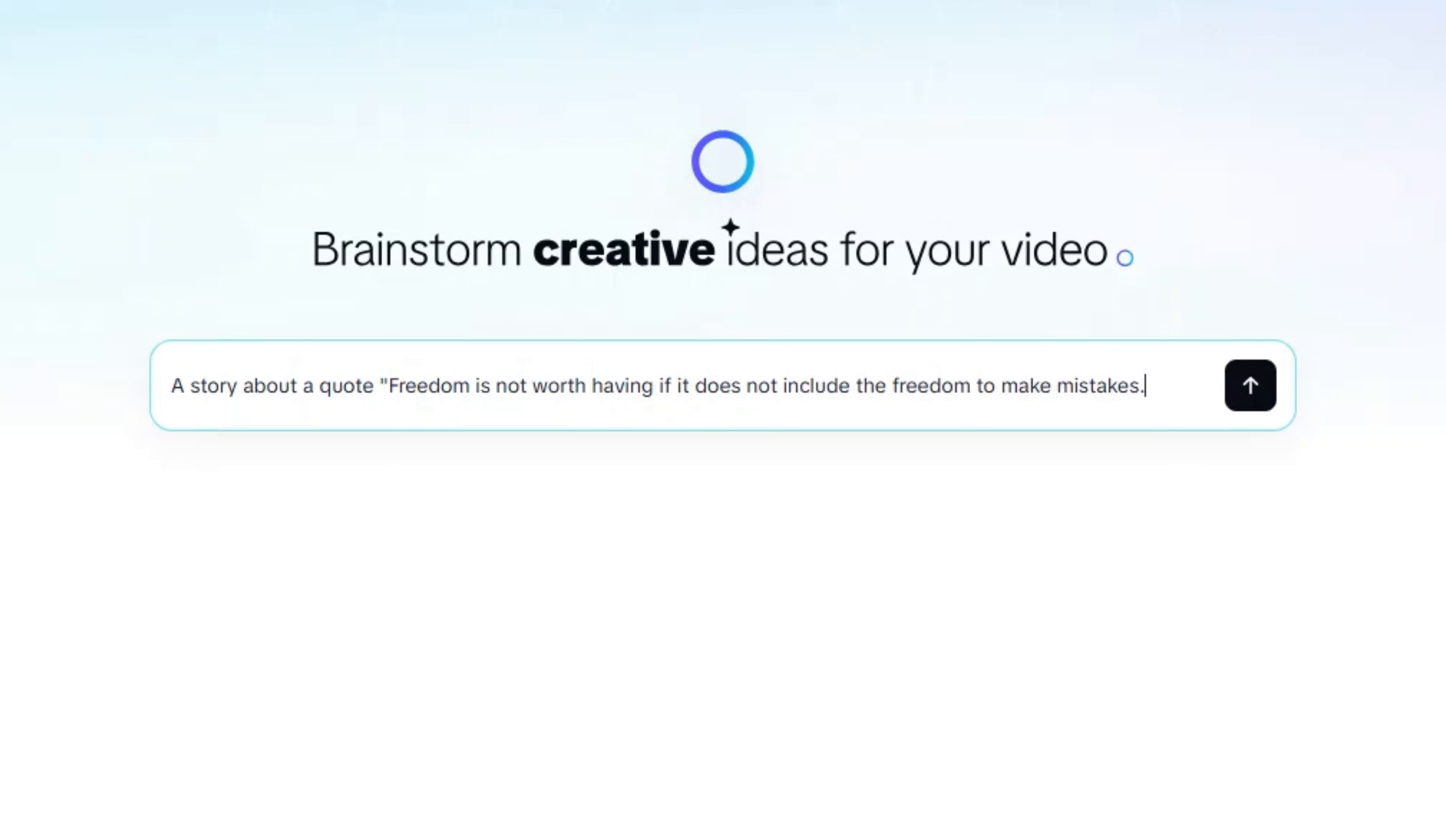
key("BackSpace")
type("- by Mahatma Gandhi.  In")
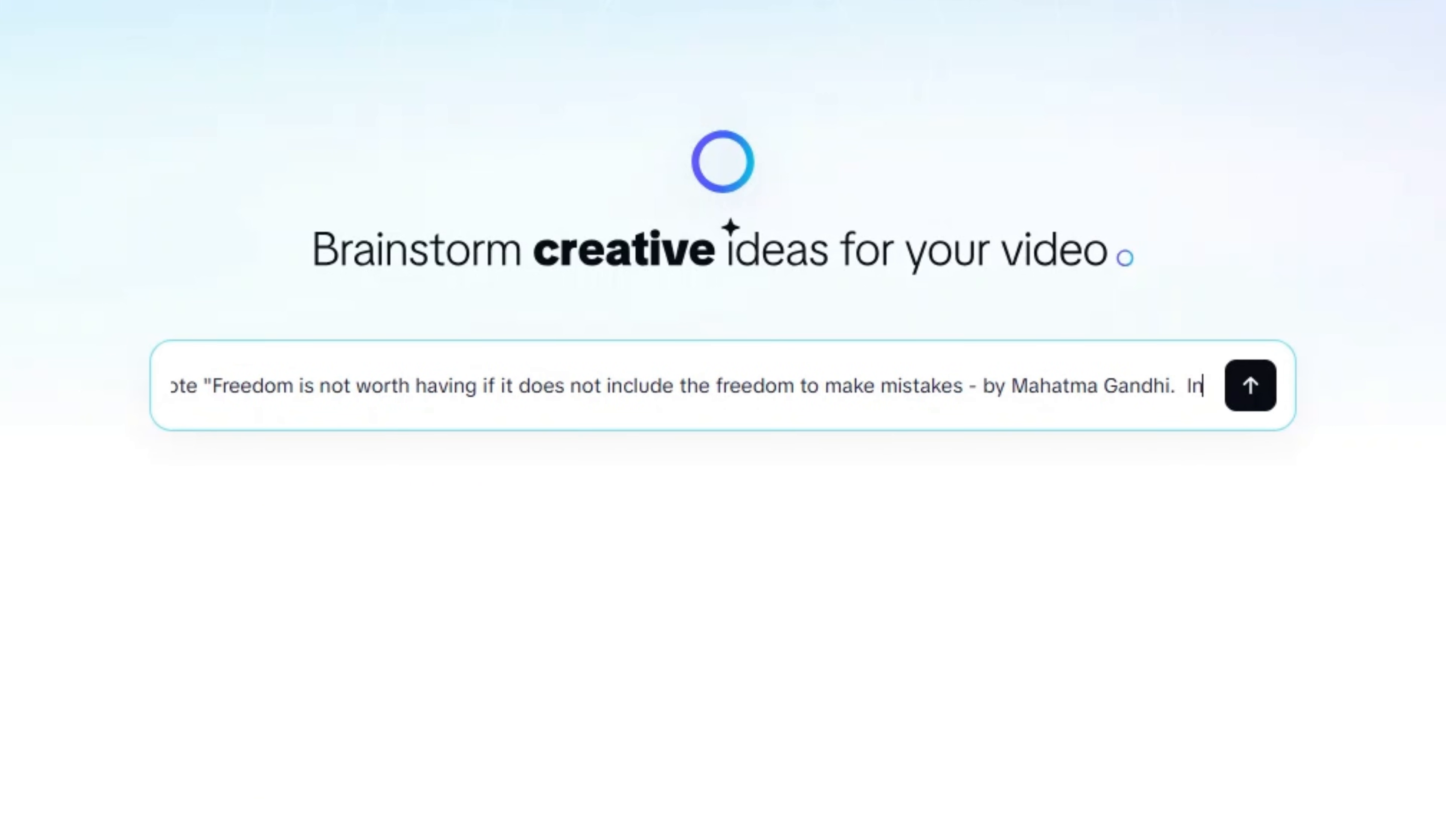
type("spirational, up")
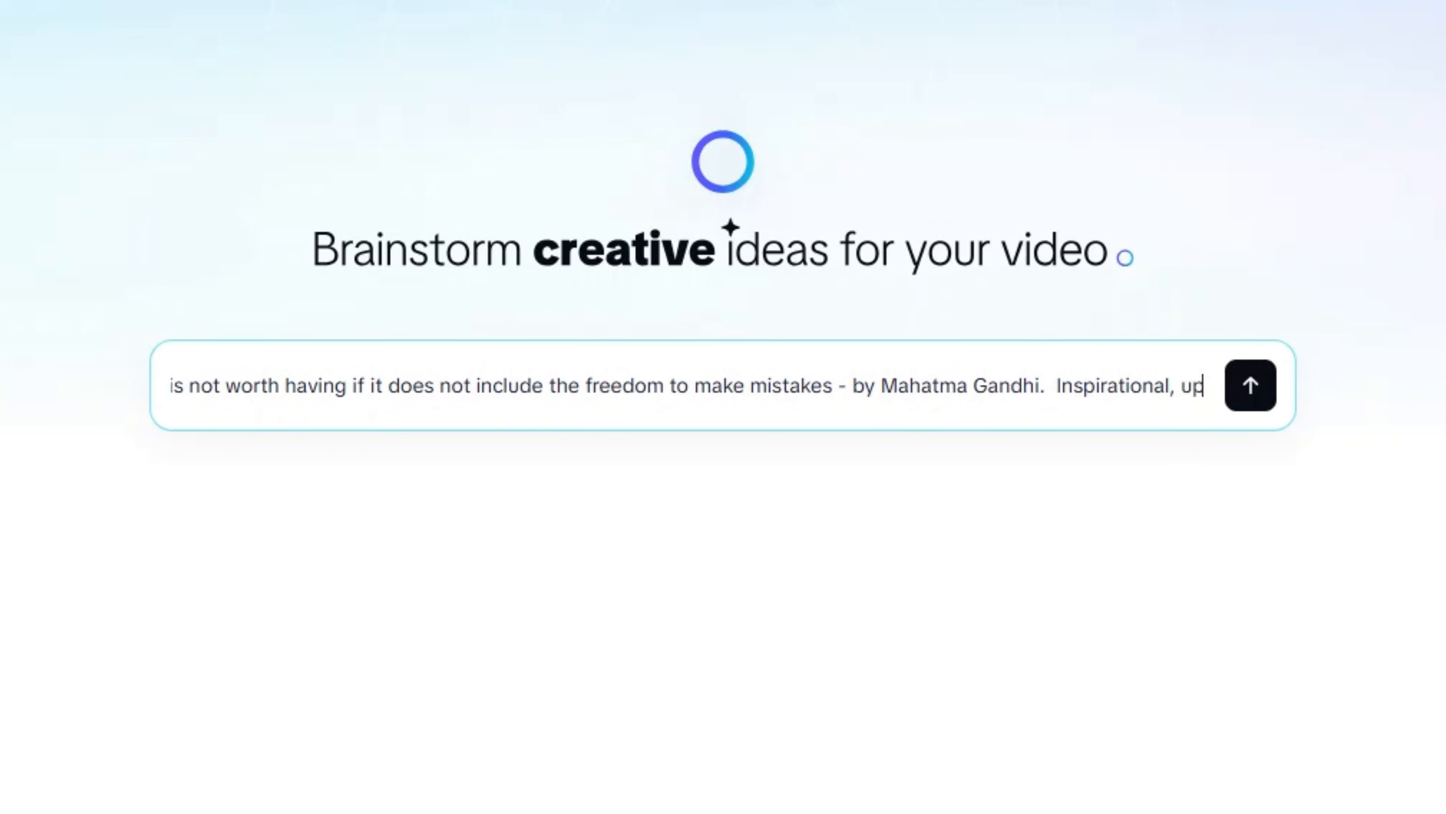
type("lifting.")
key("Return")
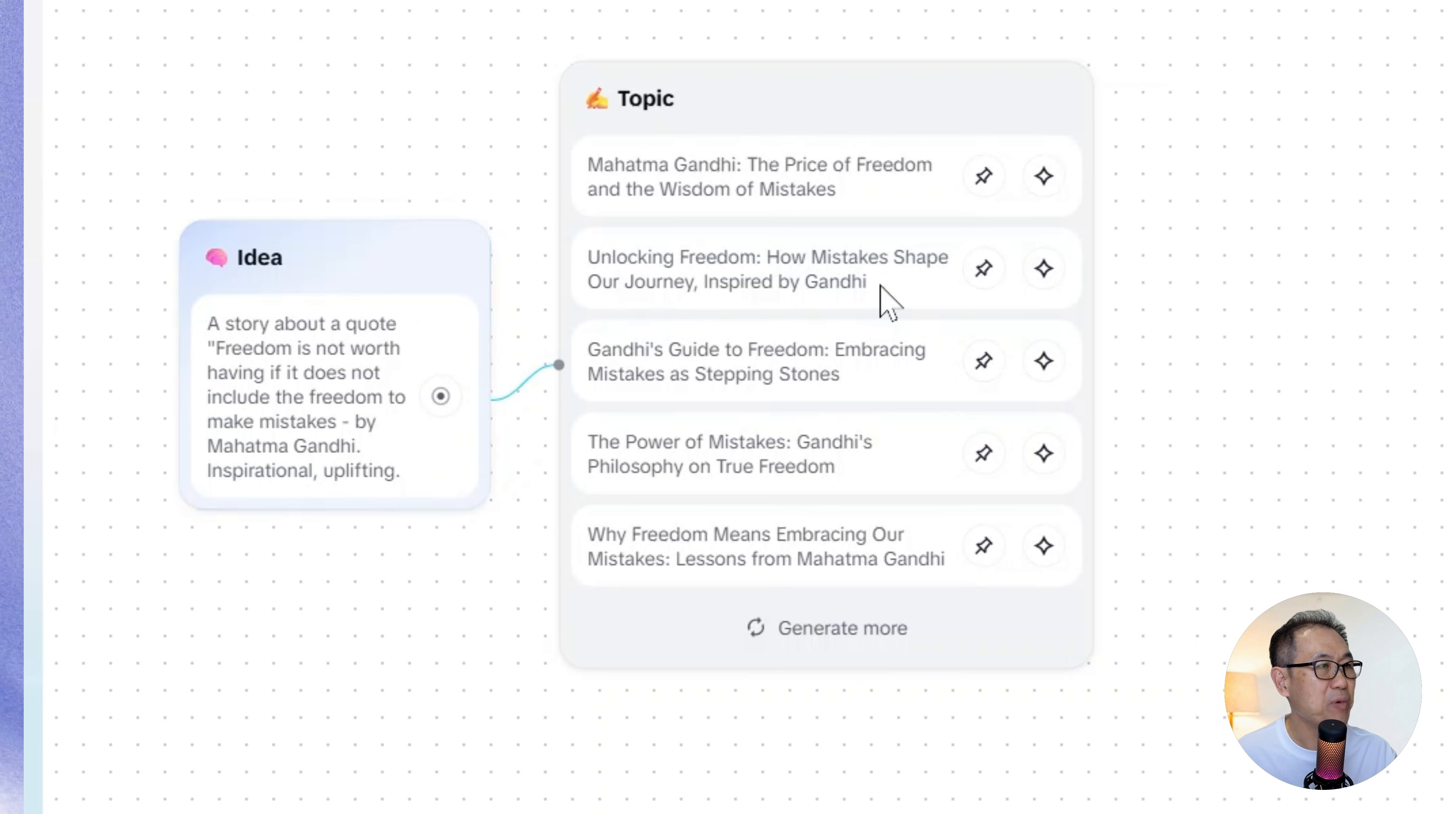
Step: Pick and explore the topic "Unlocking Freedom: How Mistakes Shape Our Journey, Inspired by Gandhi", then pick its point about mistakes fostering growth and innovation
left_click(978, 273)
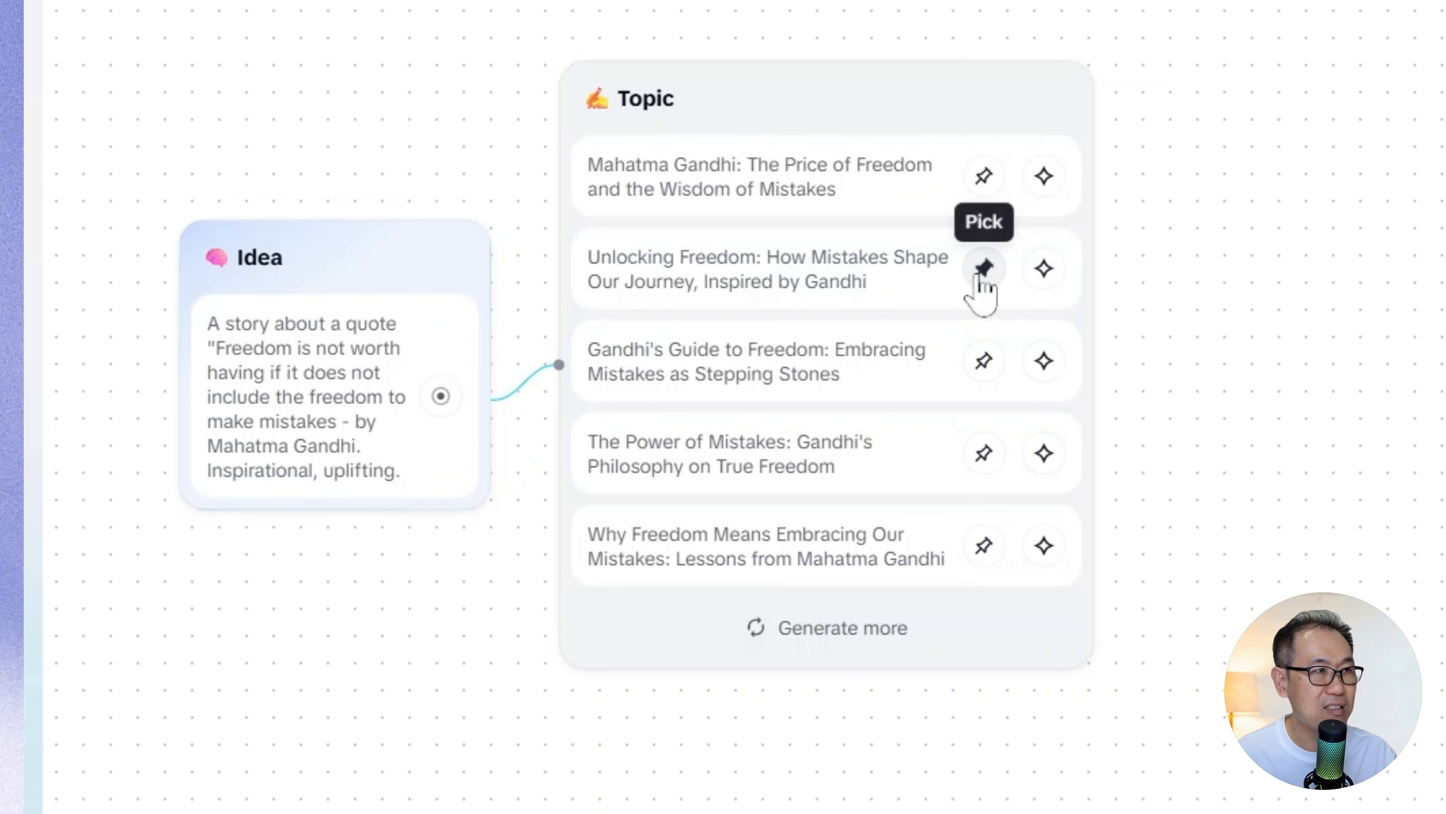
left_click(983, 269)
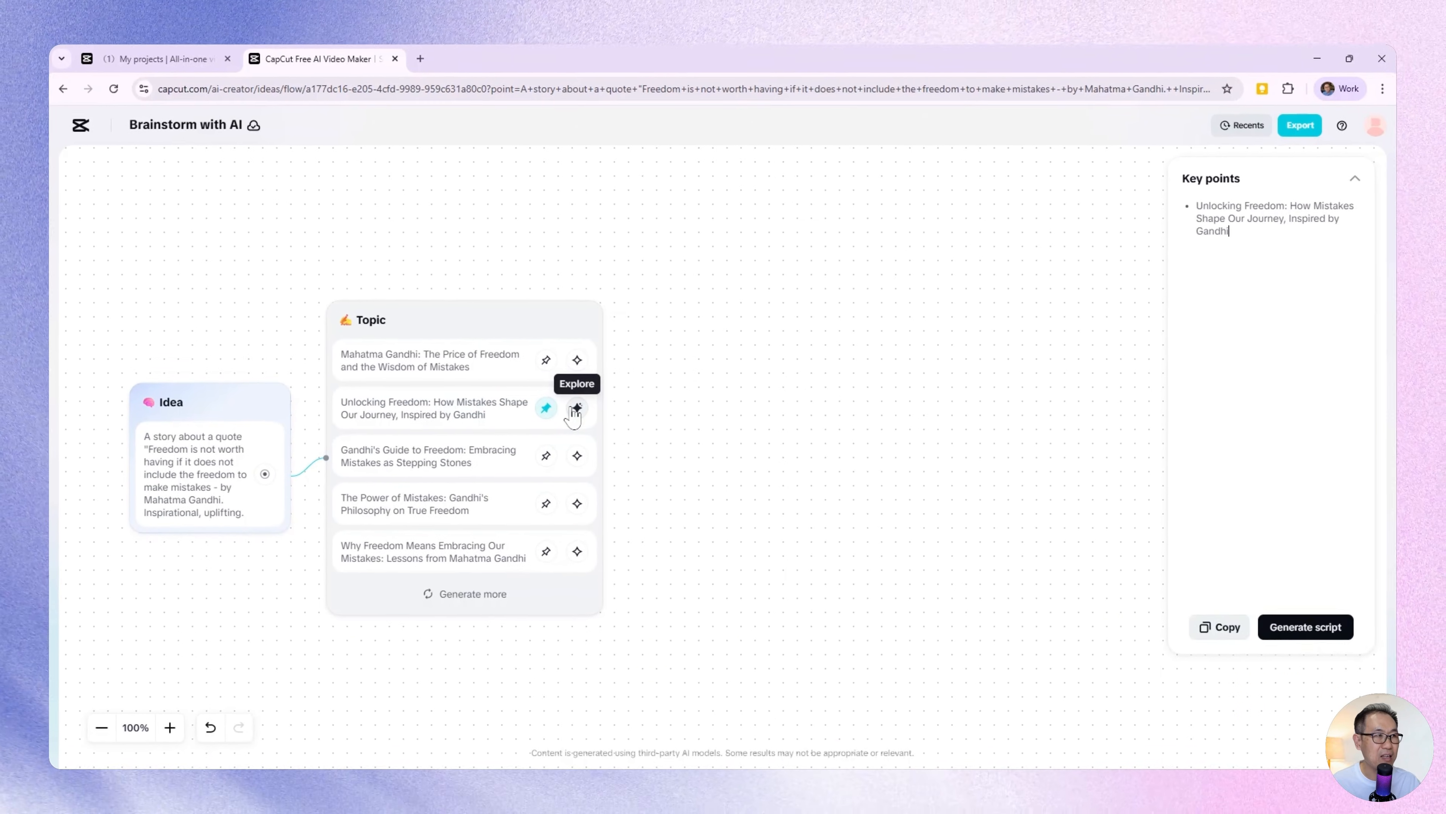
left_click(575, 408)
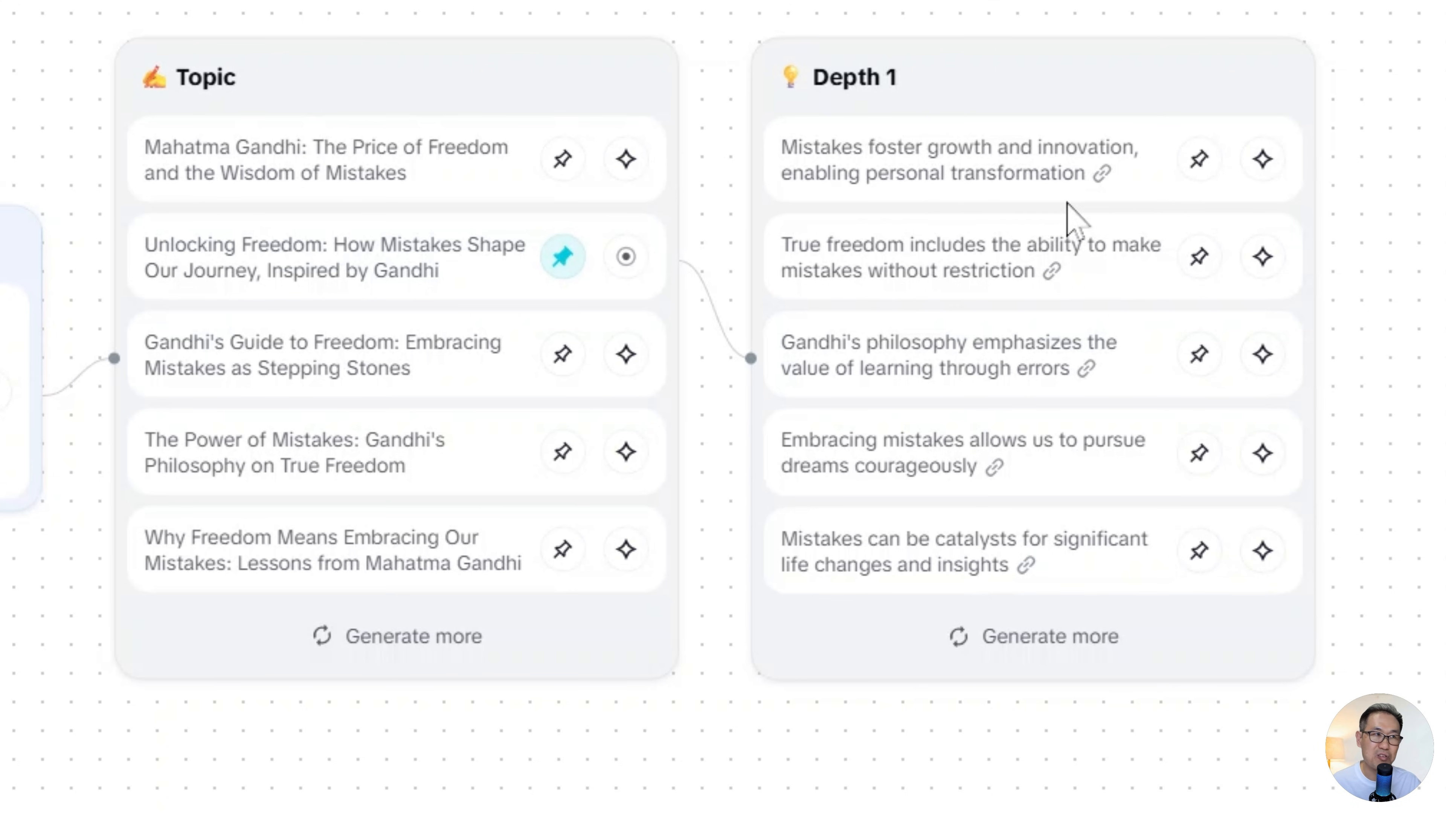
left_click(1199, 160)
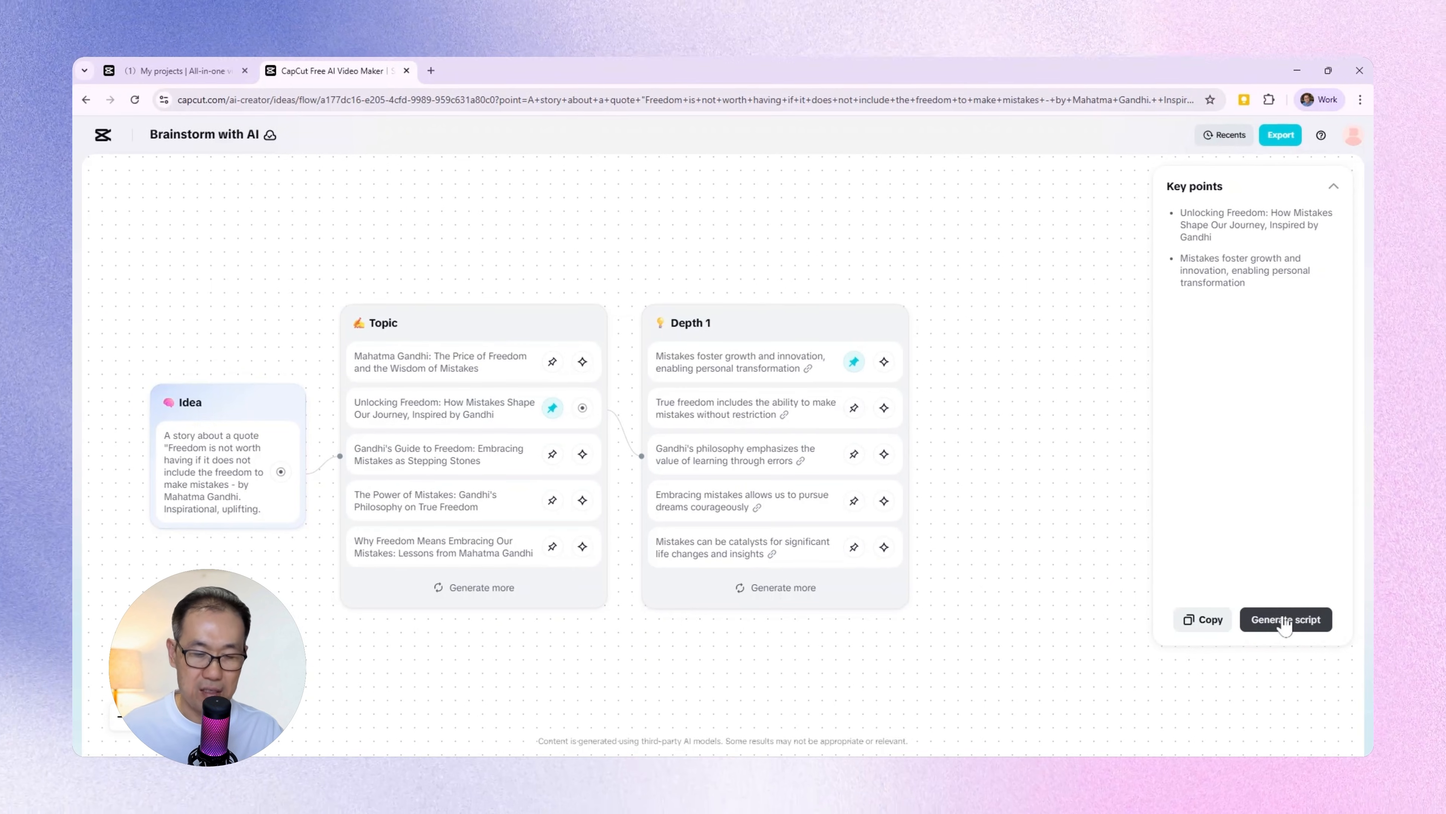
Step: Generate a 1 min script with the requirement "a story of a girl who was afraid of making mistakes. And then she grew from that mistake."
left_click(1302, 627)
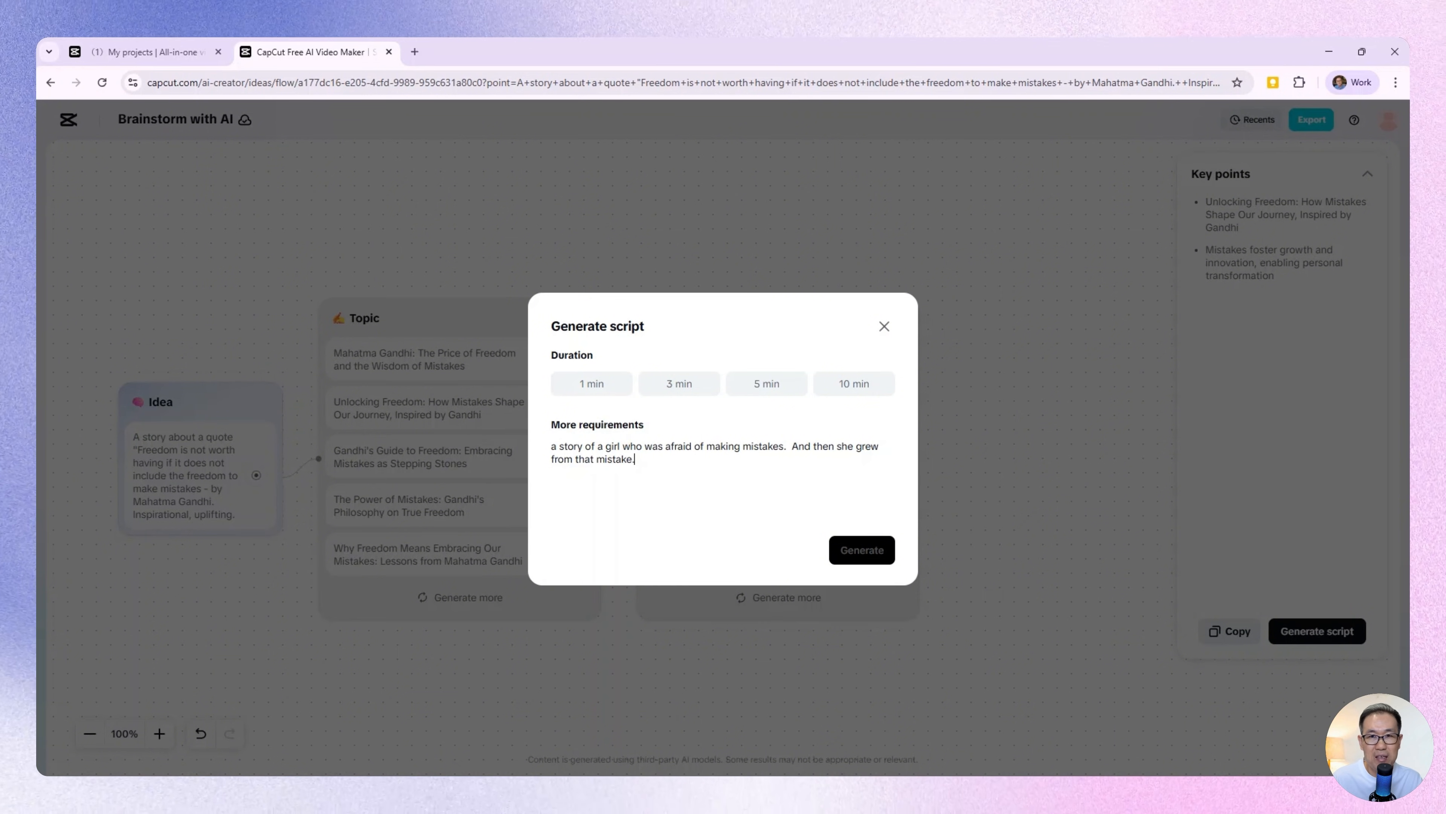
left_click(862, 550)
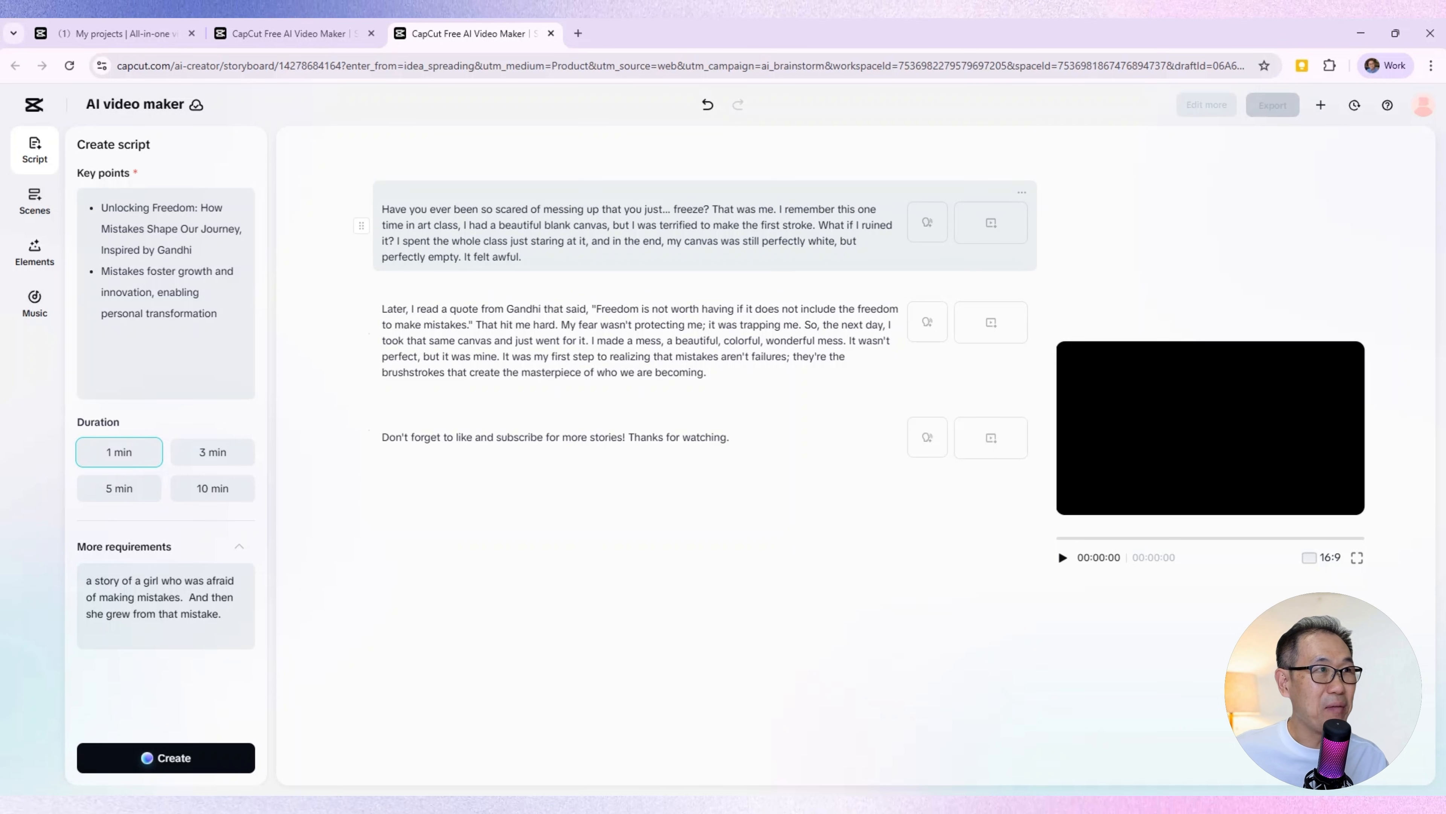
Step: Set the video's aspect ratio to 9:16
left_click_drag(361, 226, 396, 234)
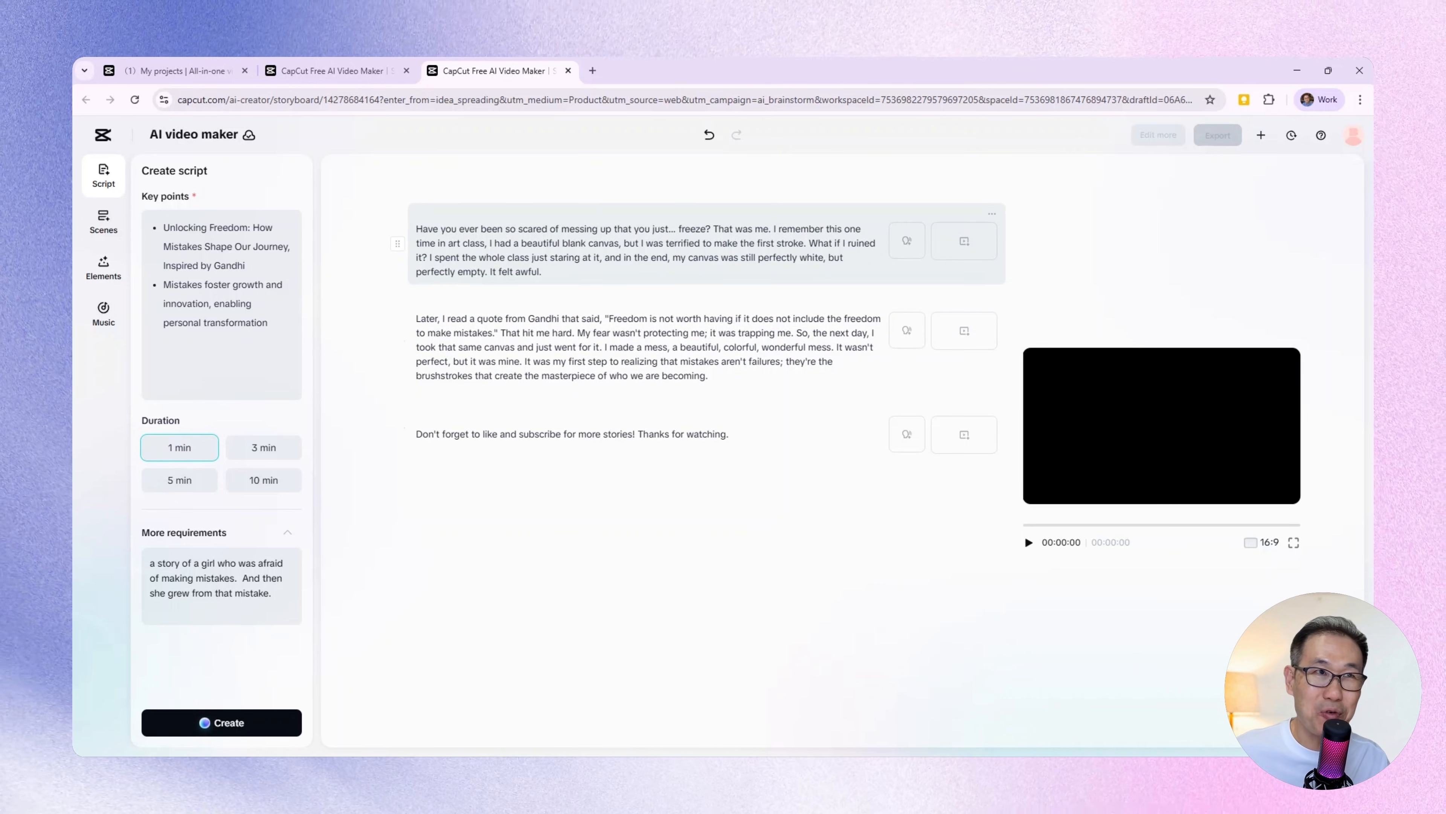
left_click(993, 214)
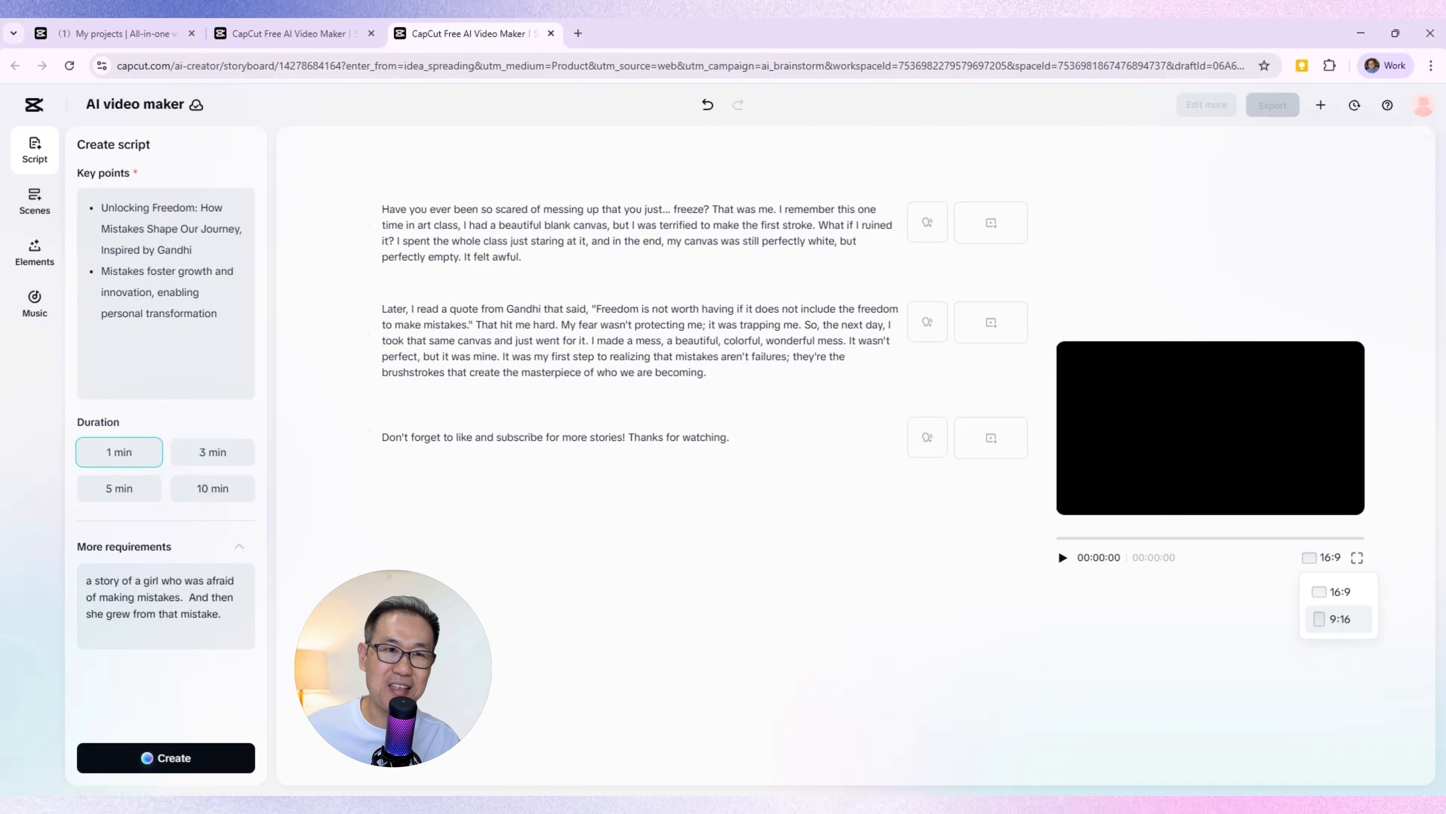
left_click(1350, 621)
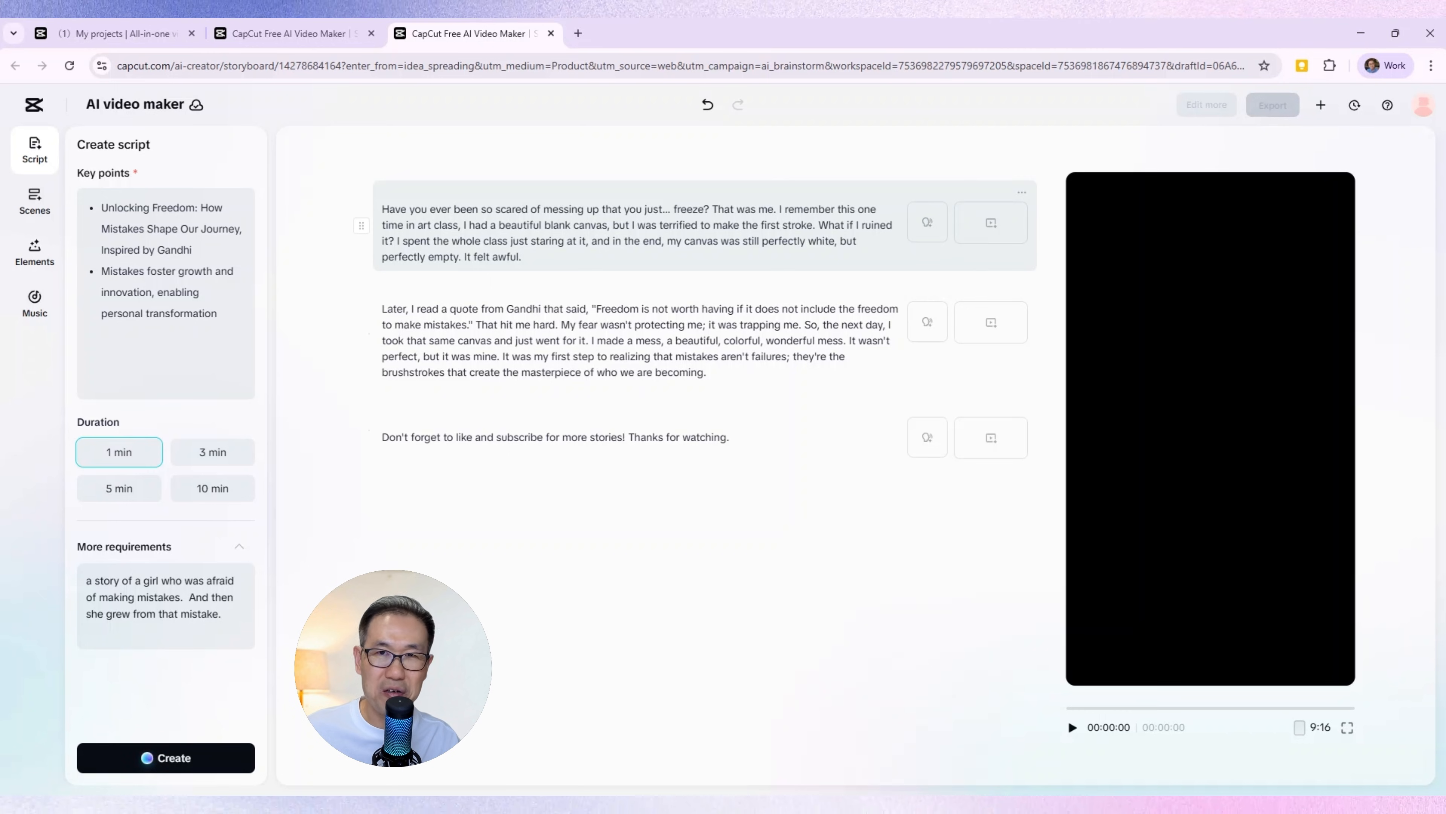
Step: Open the voiceover voices for the first script paragraph and filter the recommended voices to Female
left_click(933, 233)
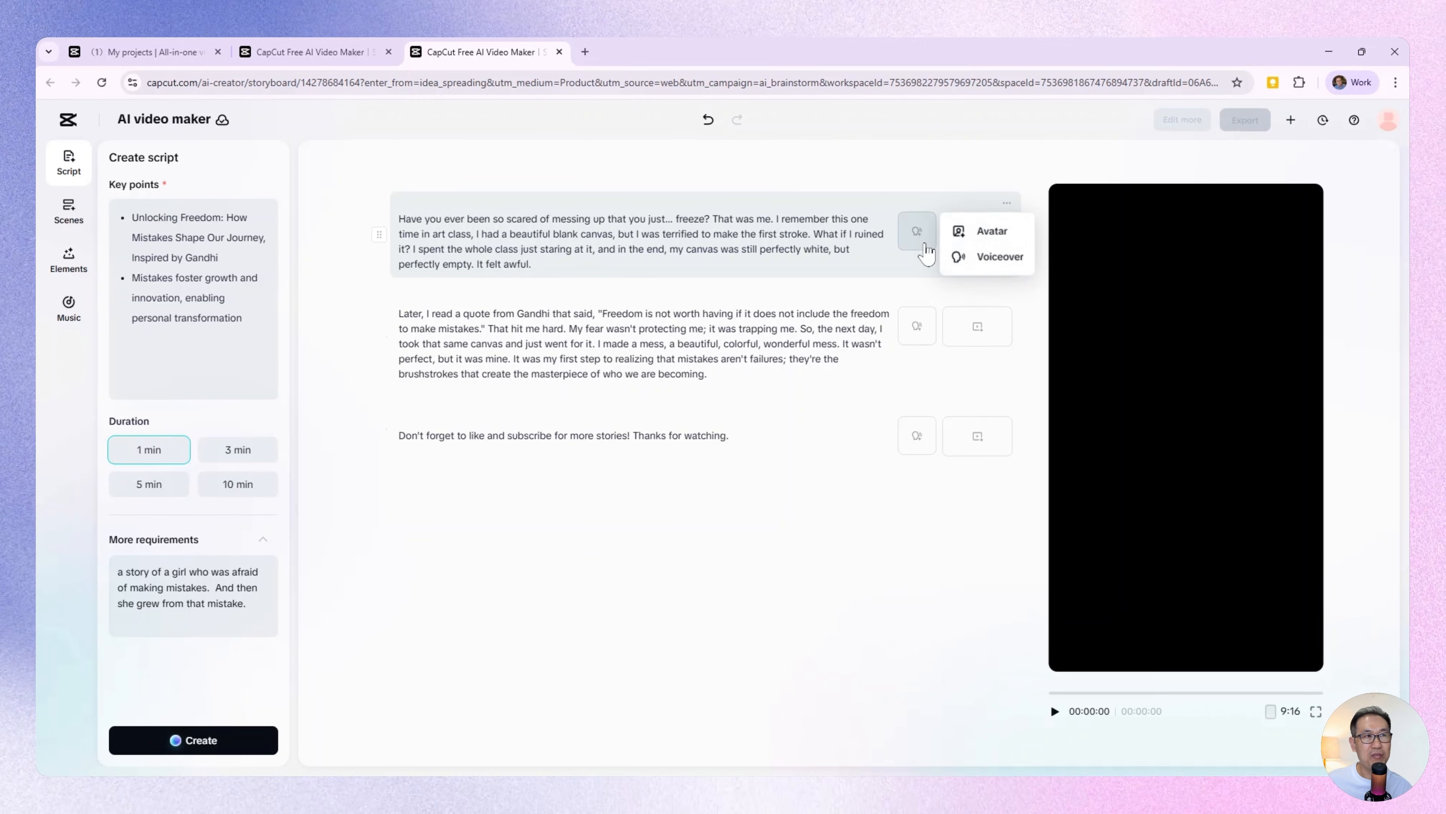
left_click(1002, 258)
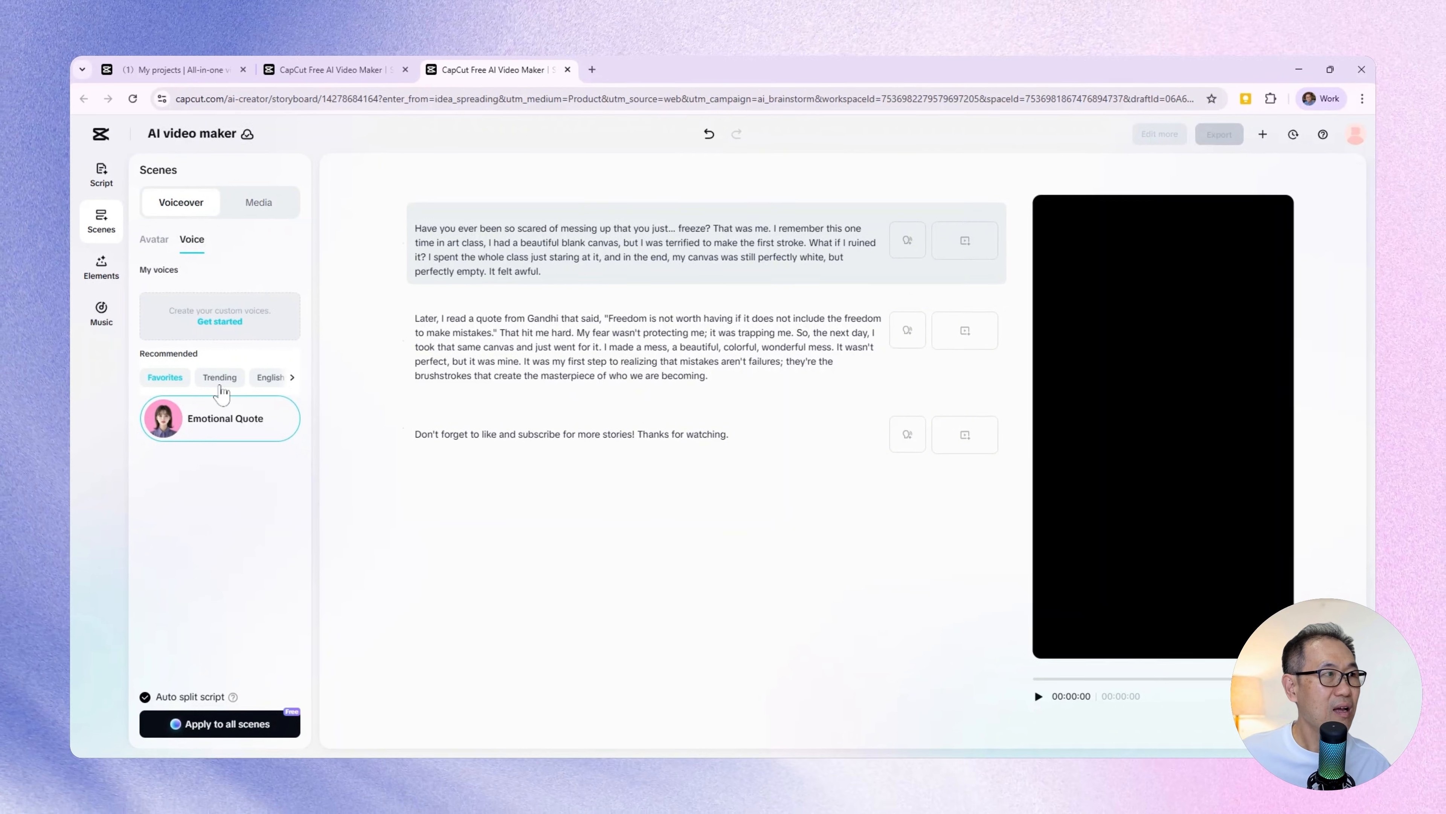
left_click(220, 380)
left_click(293, 377)
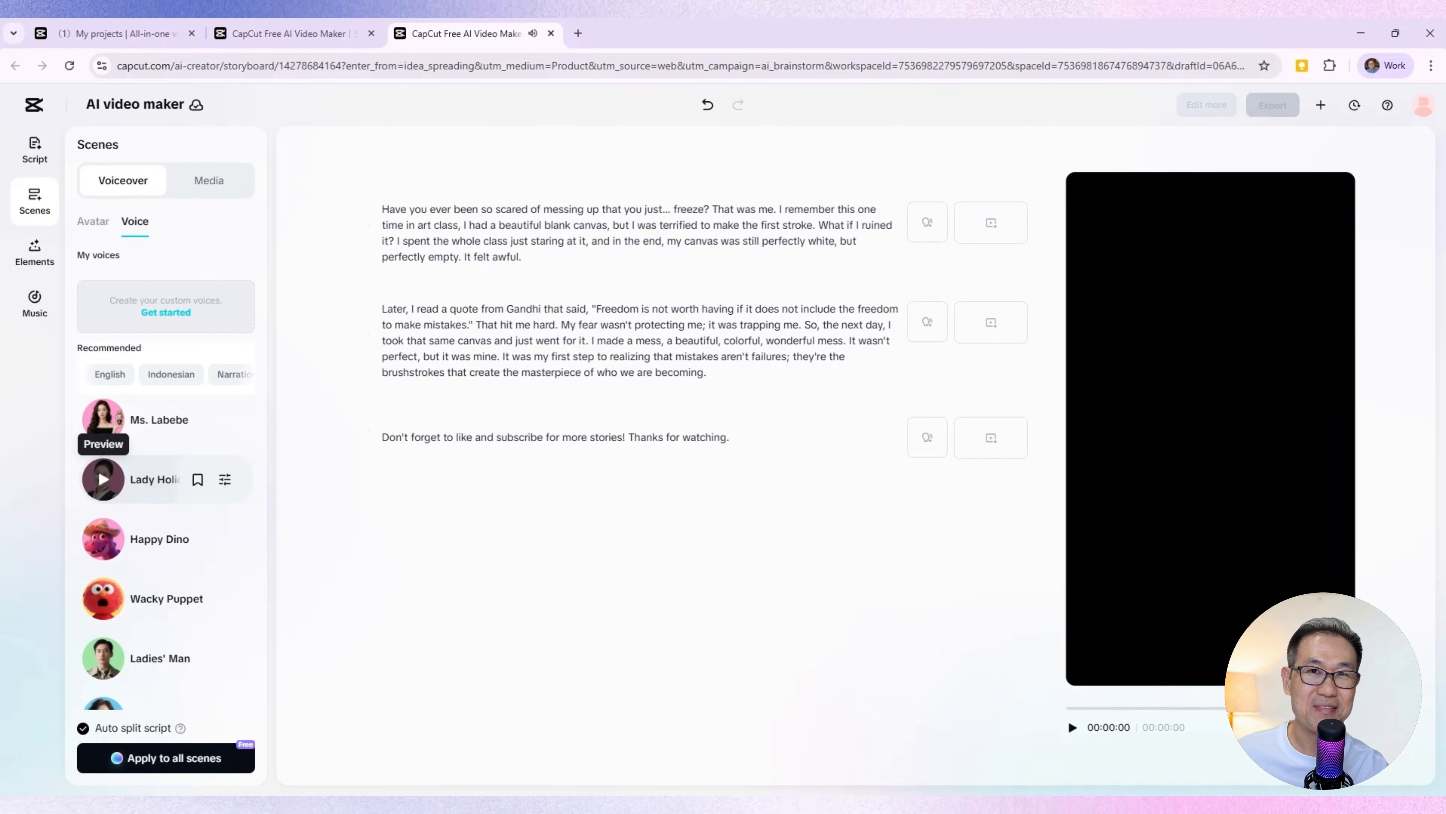
mouse_move(246, 380)
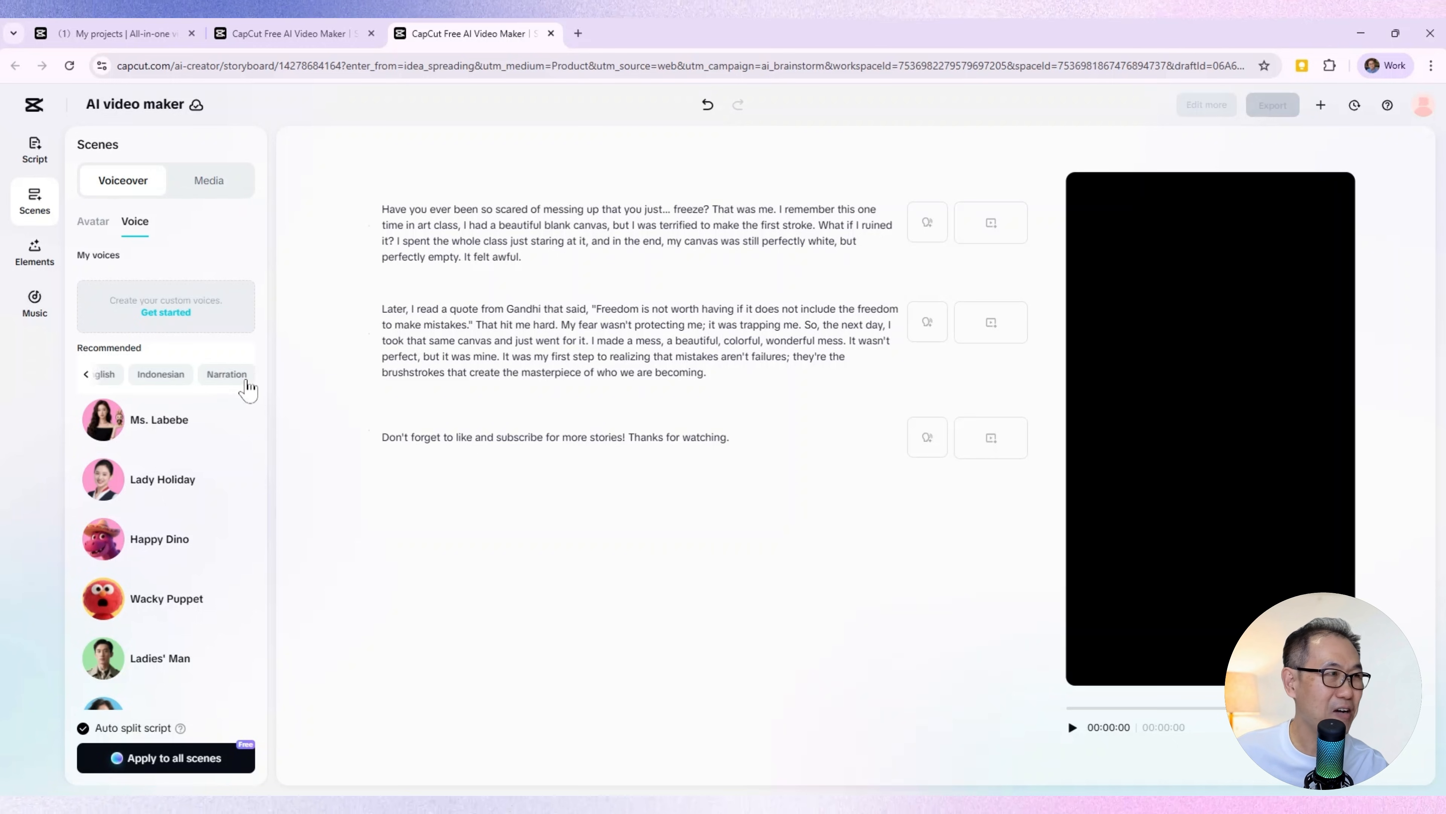
left_click(178, 374)
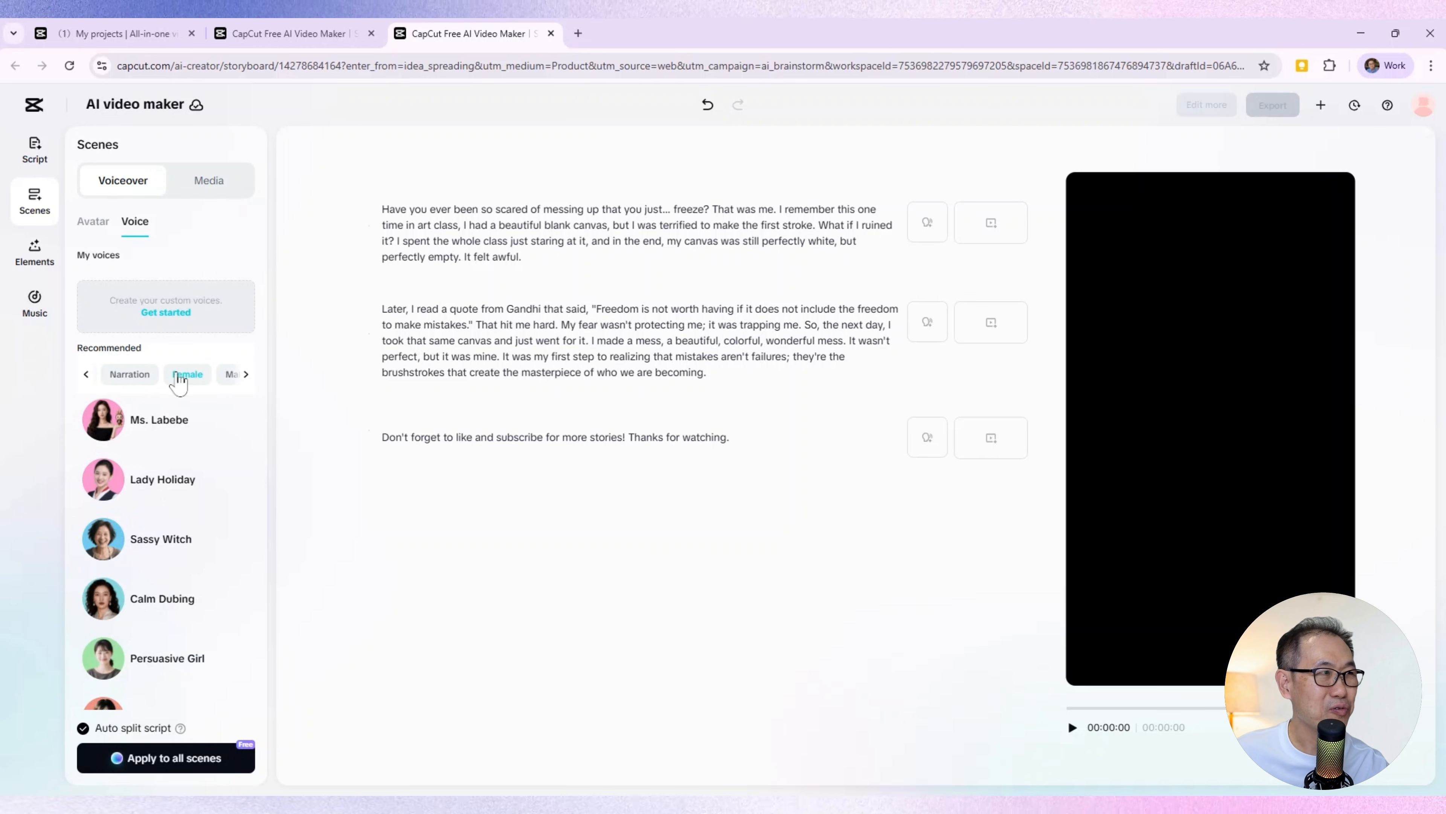
Step: Remove the Emotional Quote voice from the favorites and add it back
scroll(162, 509, "down", 4)
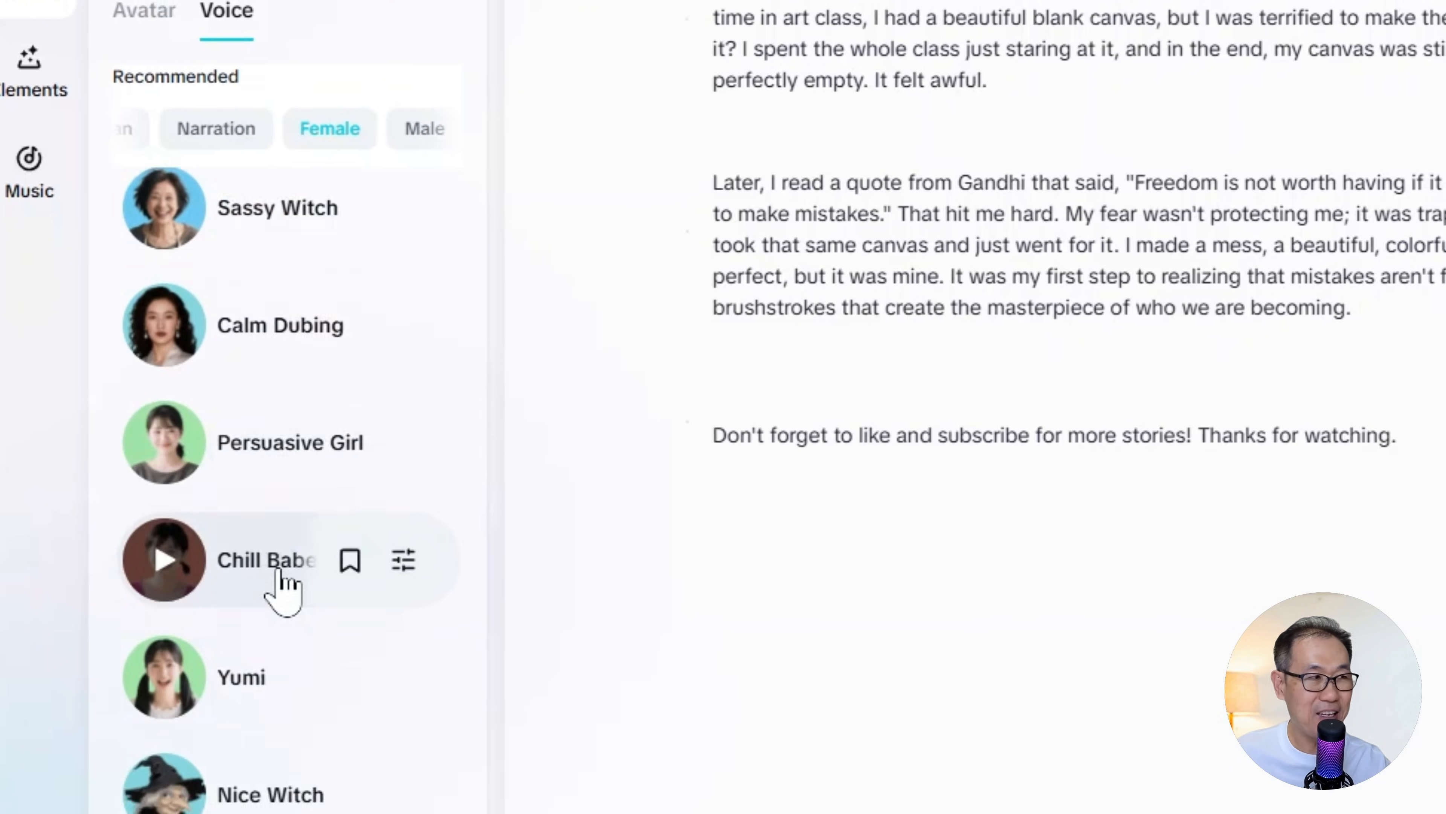
scroll(282, 586, "down", 10)
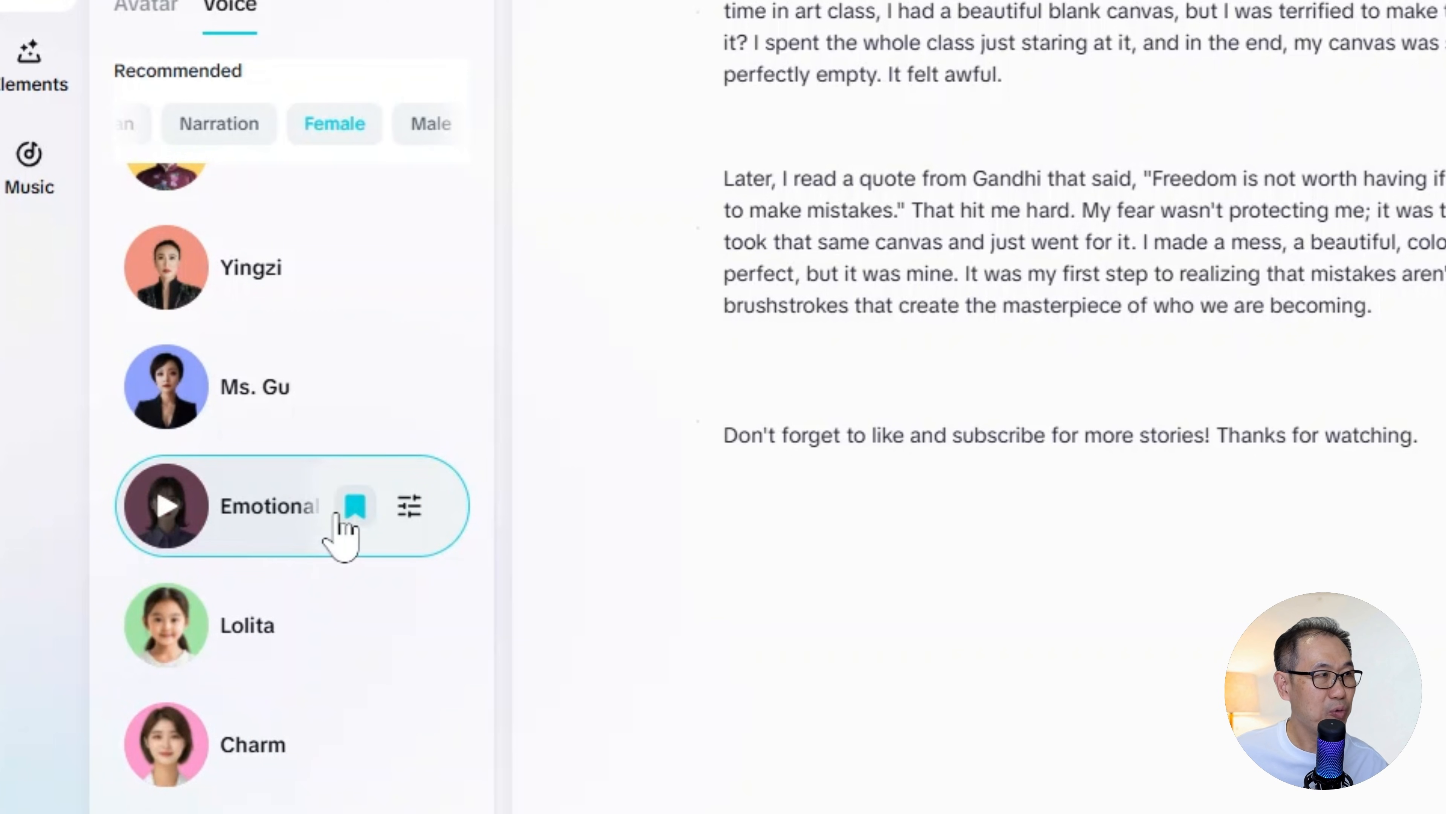
left_click(359, 516)
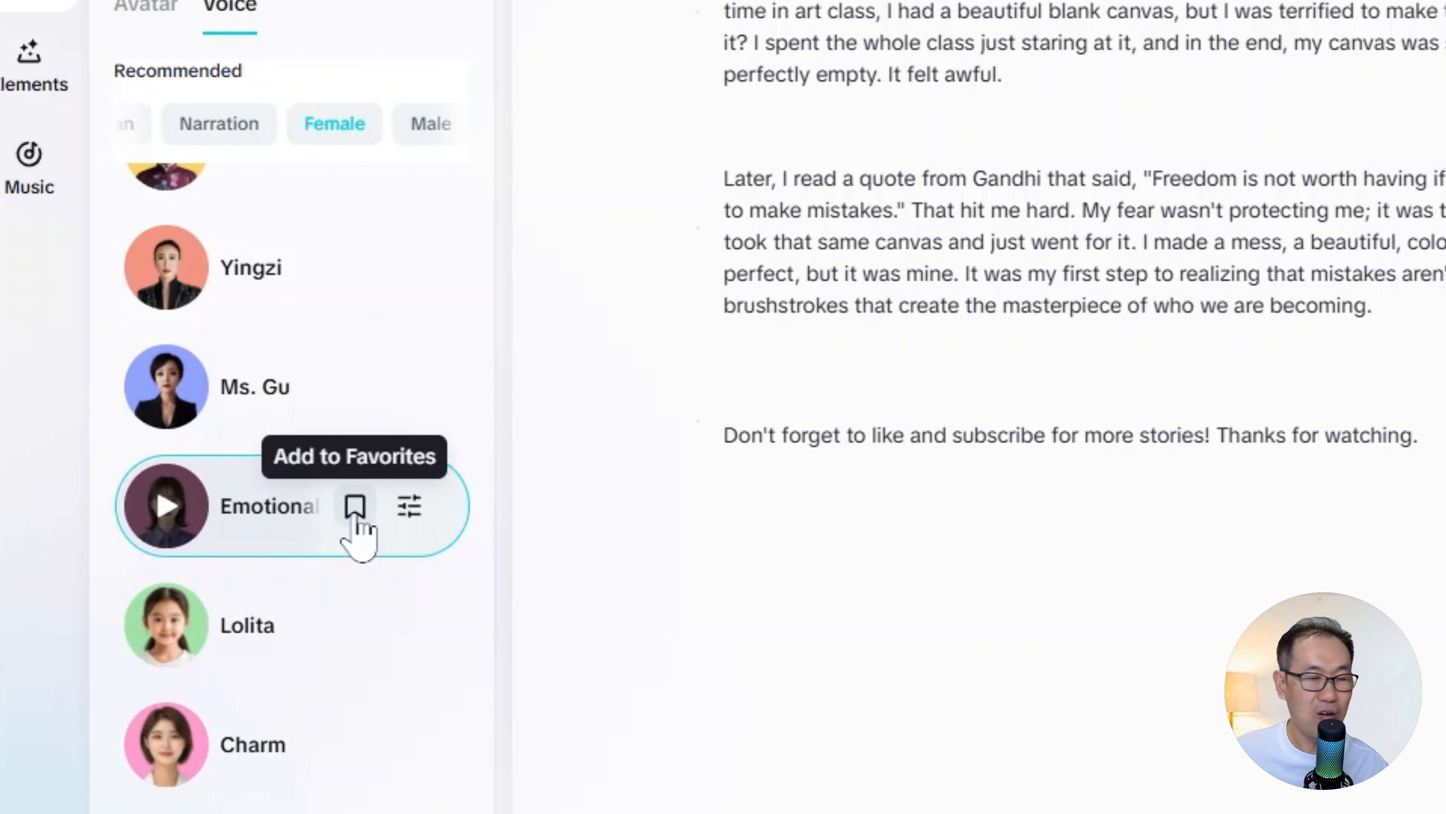
left_click(356, 516)
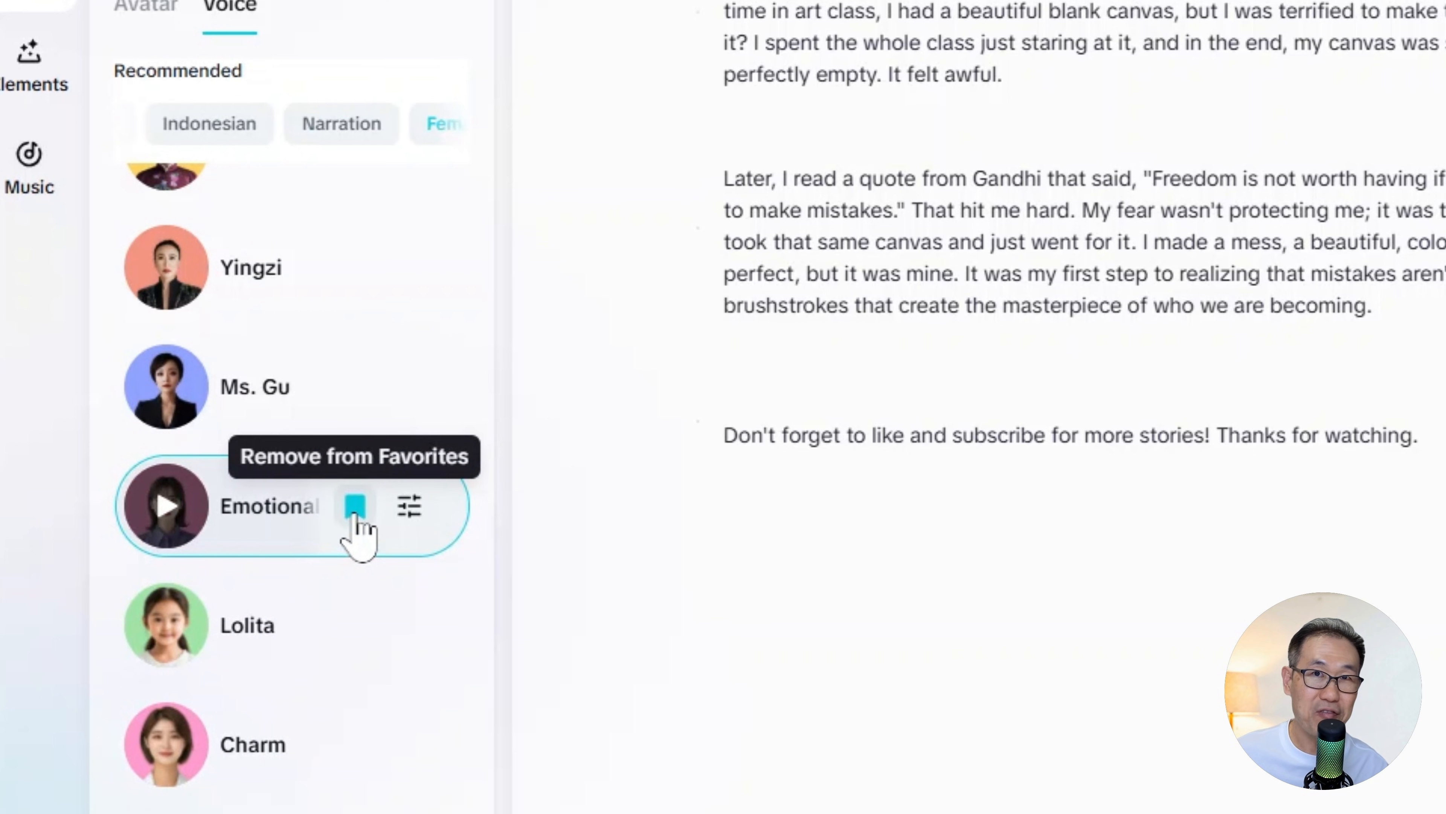
Step: Look at the adjustment settings of the Emotional Quote voice
left_click(408, 512)
mouse_move(471, 607)
mouse_move(473, 613)
left_mouse_down()
mouse_move(536, 614)
mouse_move(474, 616)
left_mouse_up()
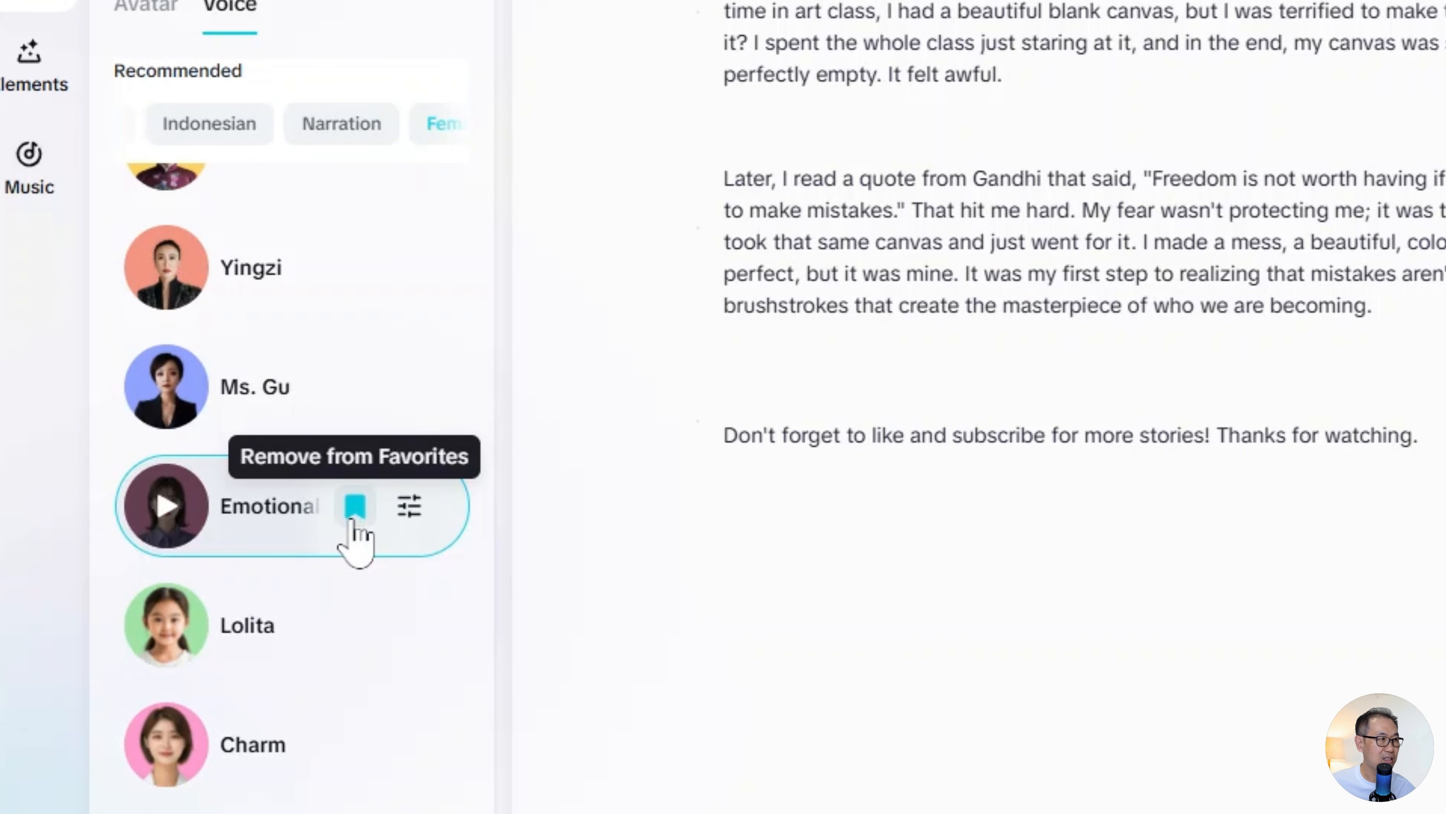
Step: Show the favorite voices and apply Emotional Quote to all scenes with the script split automatically
scroll(291, 491, "down", 10)
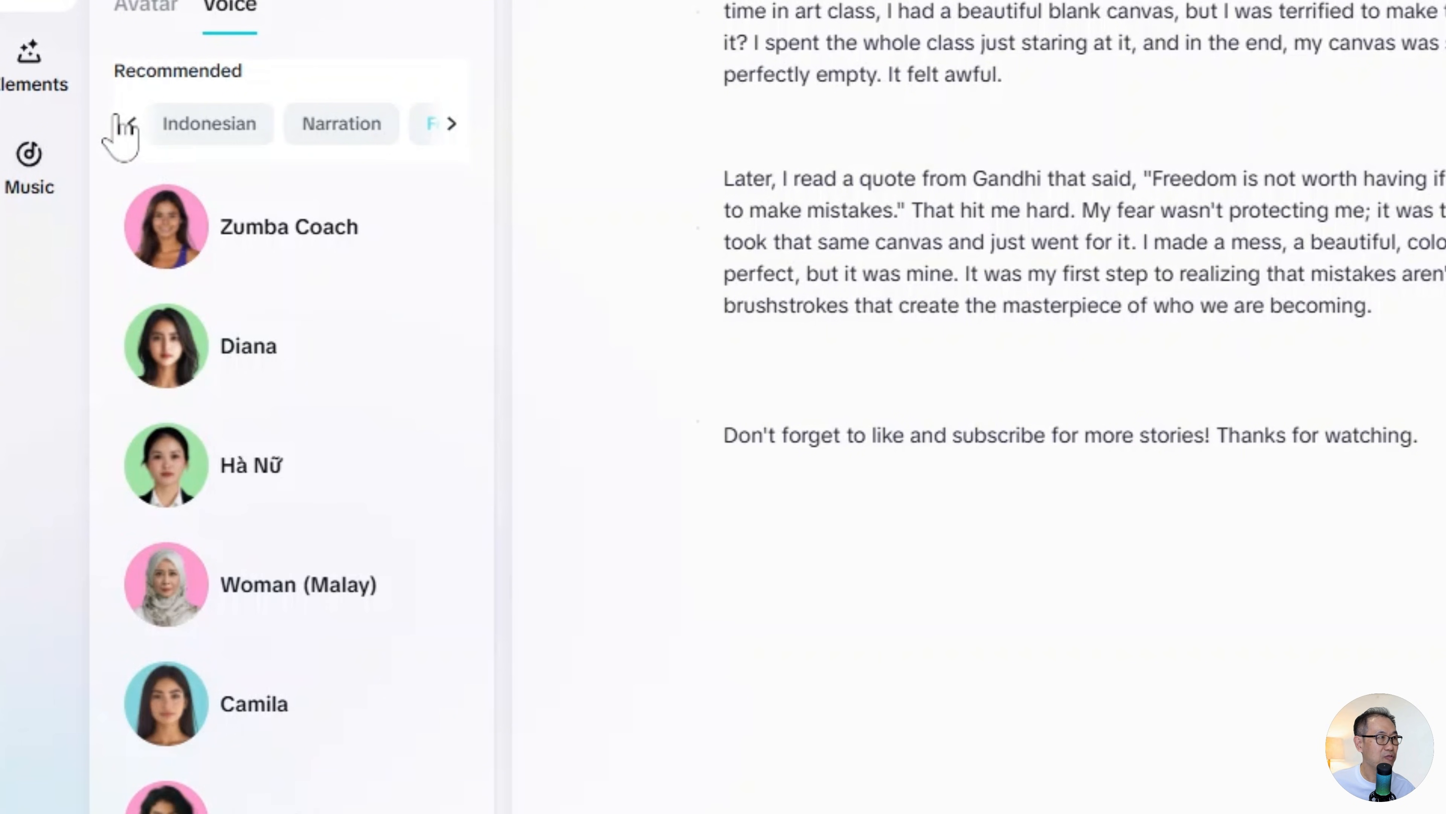
left_click(131, 124)
left_click(136, 132)
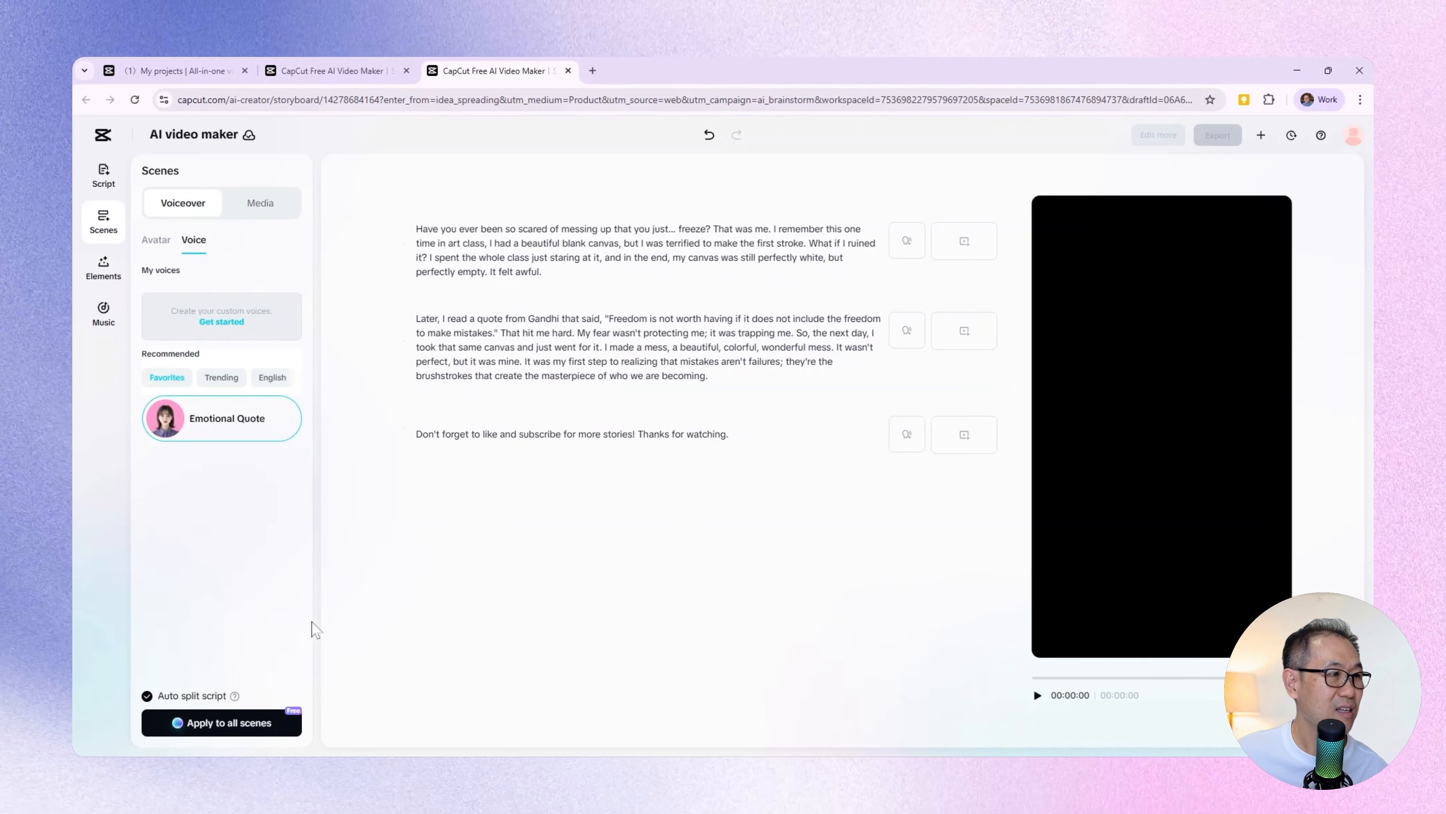
left_click(218, 727)
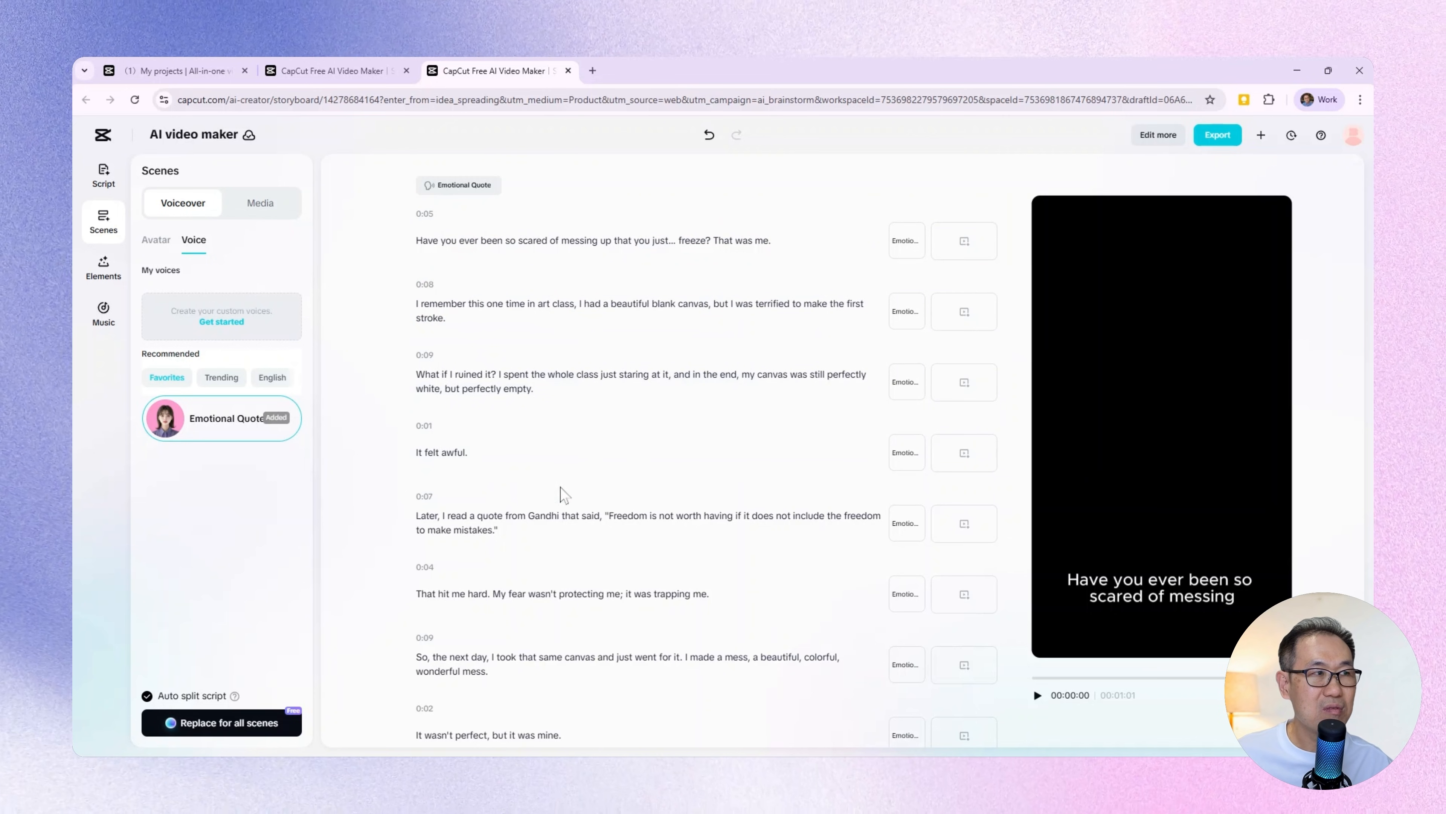
Step: Review the split scenes and play the video preview to hear the voiceover
scroll(564, 494, "down", 3)
scroll(551, 544, "up", 3)
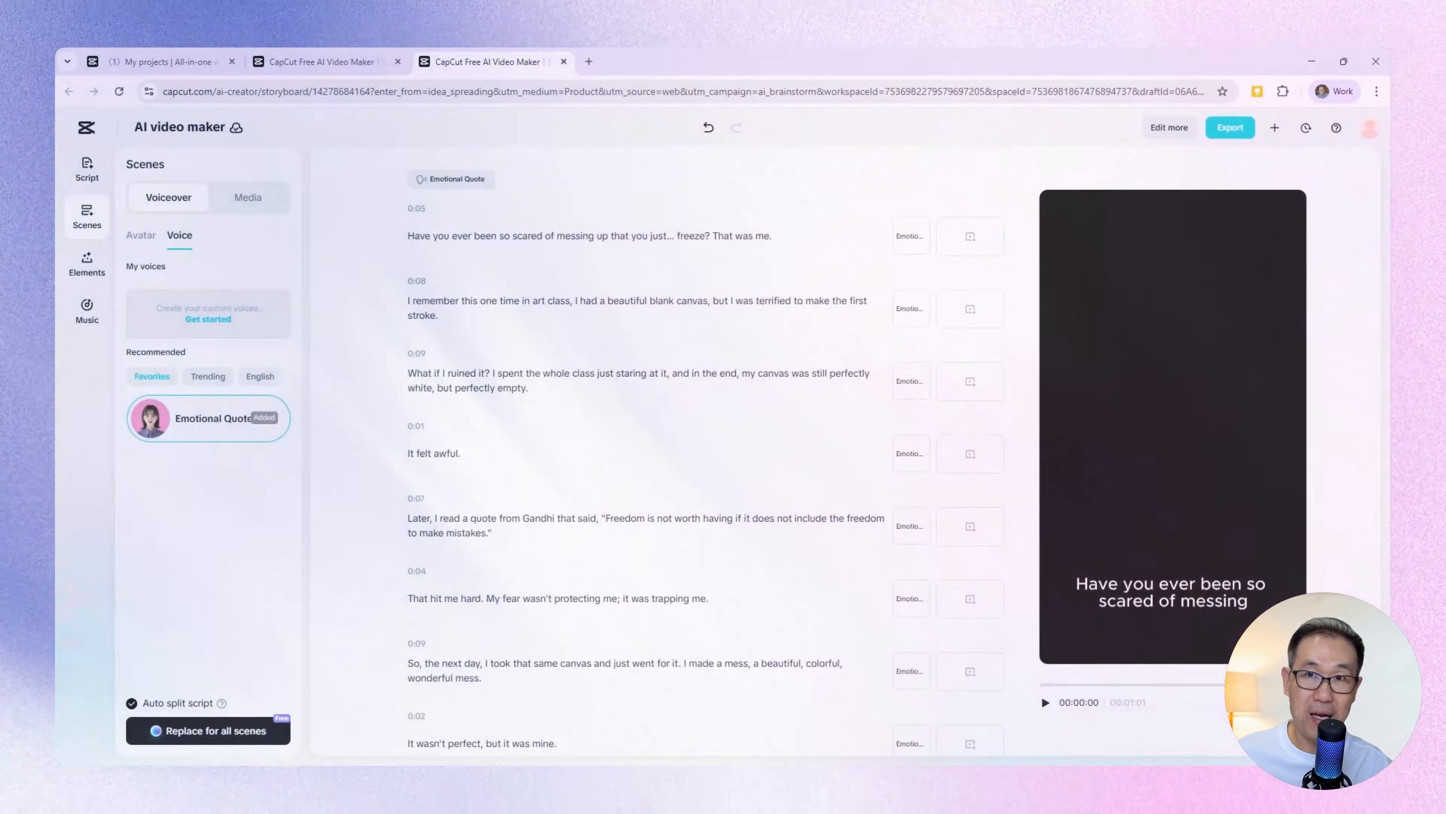
left_click(1045, 702)
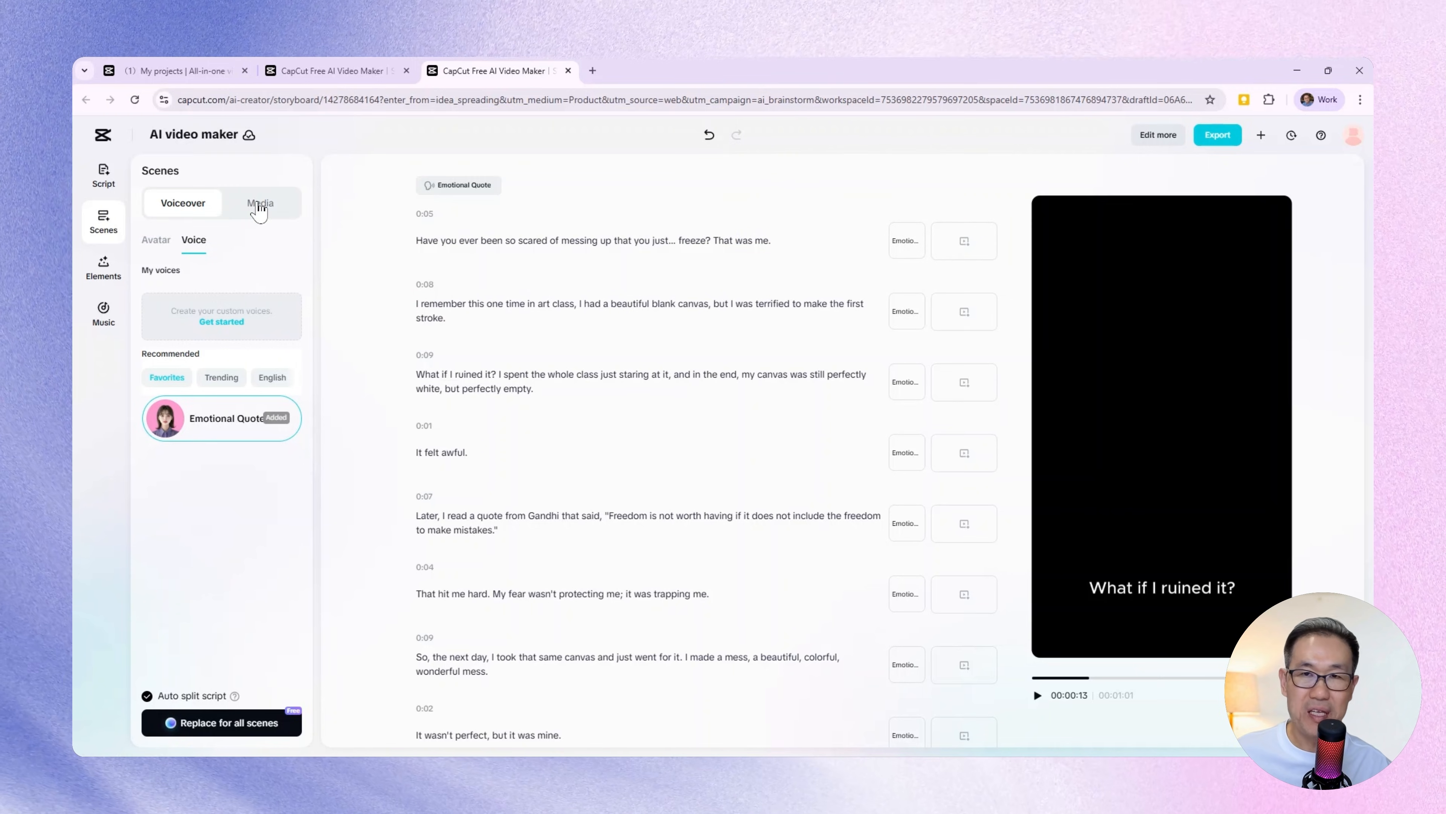
Step: Generate 9:16 AI media in the Ink Watercolor style for all scenes and play the preview
left_click(260, 204)
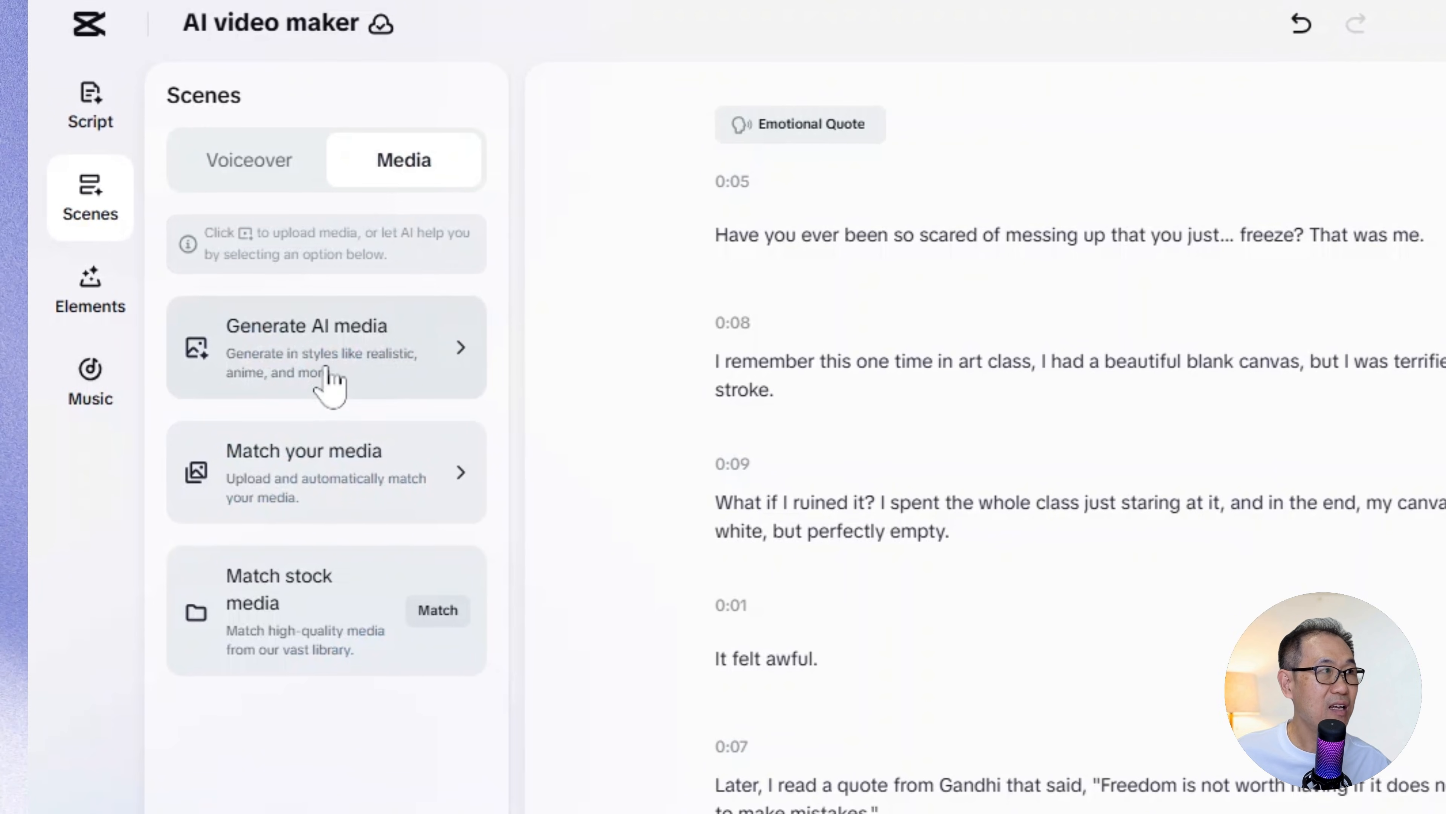
left_click(331, 376)
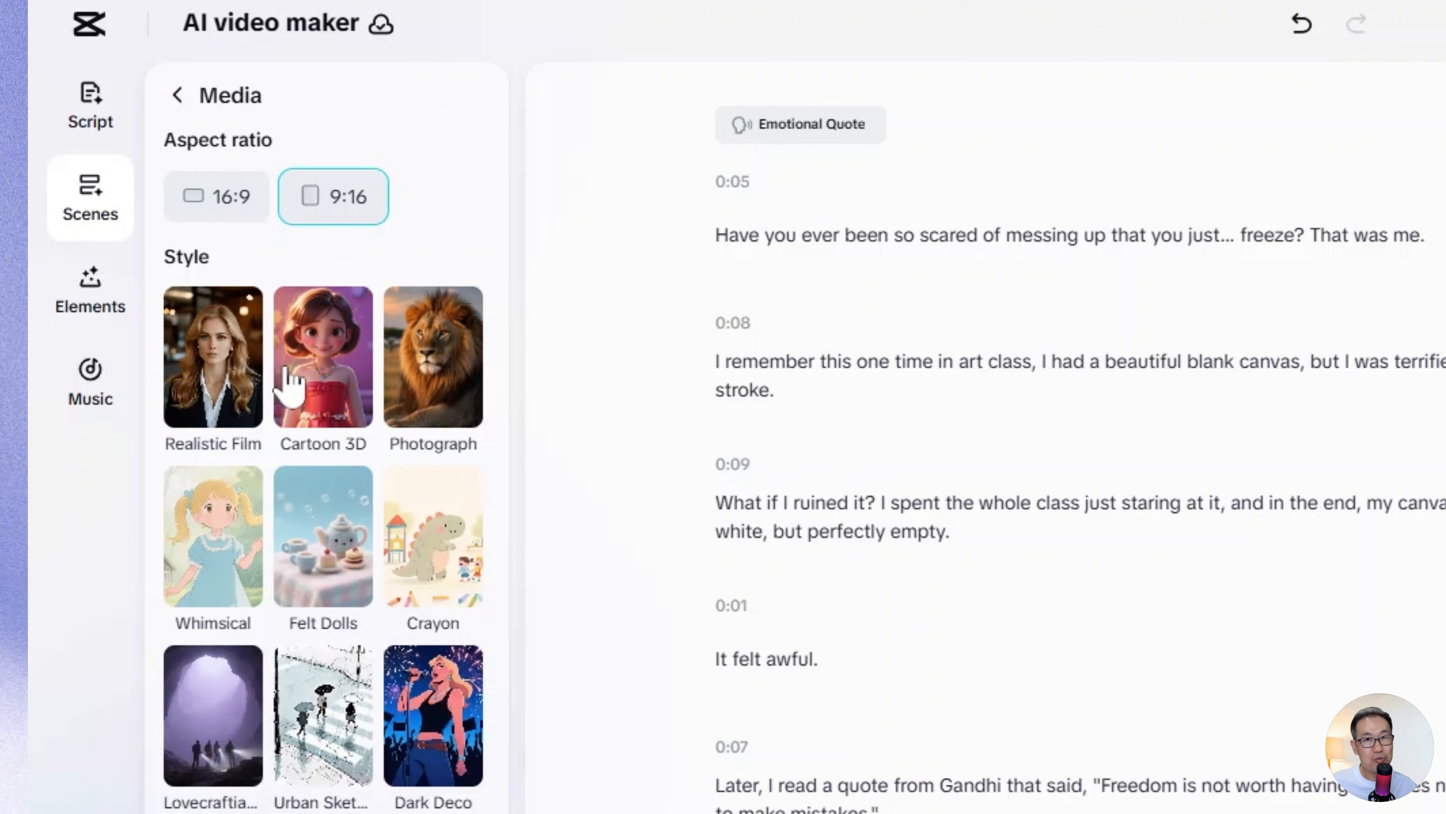
scroll(347, 689, "down", 5)
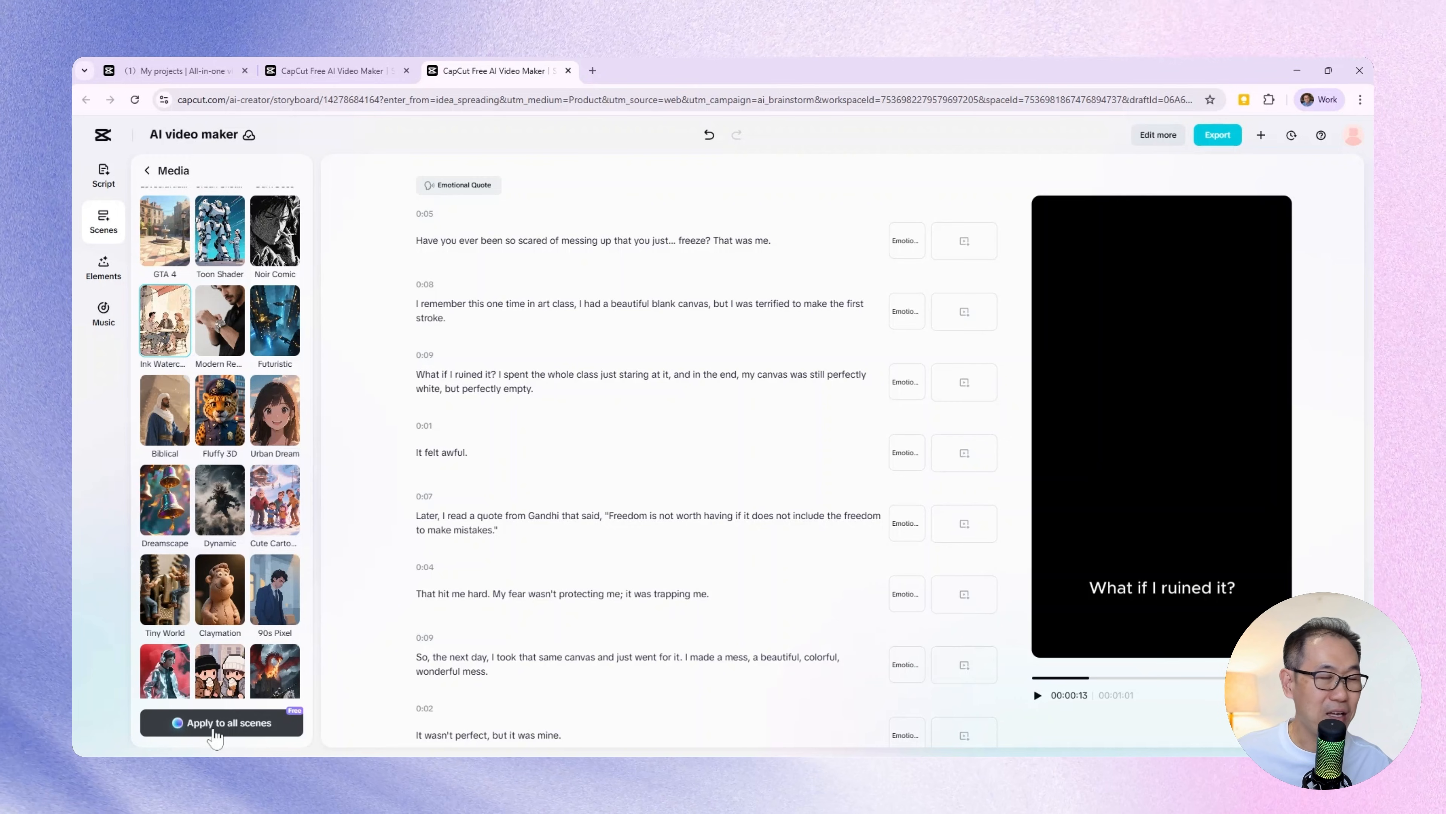
left_click(214, 731)
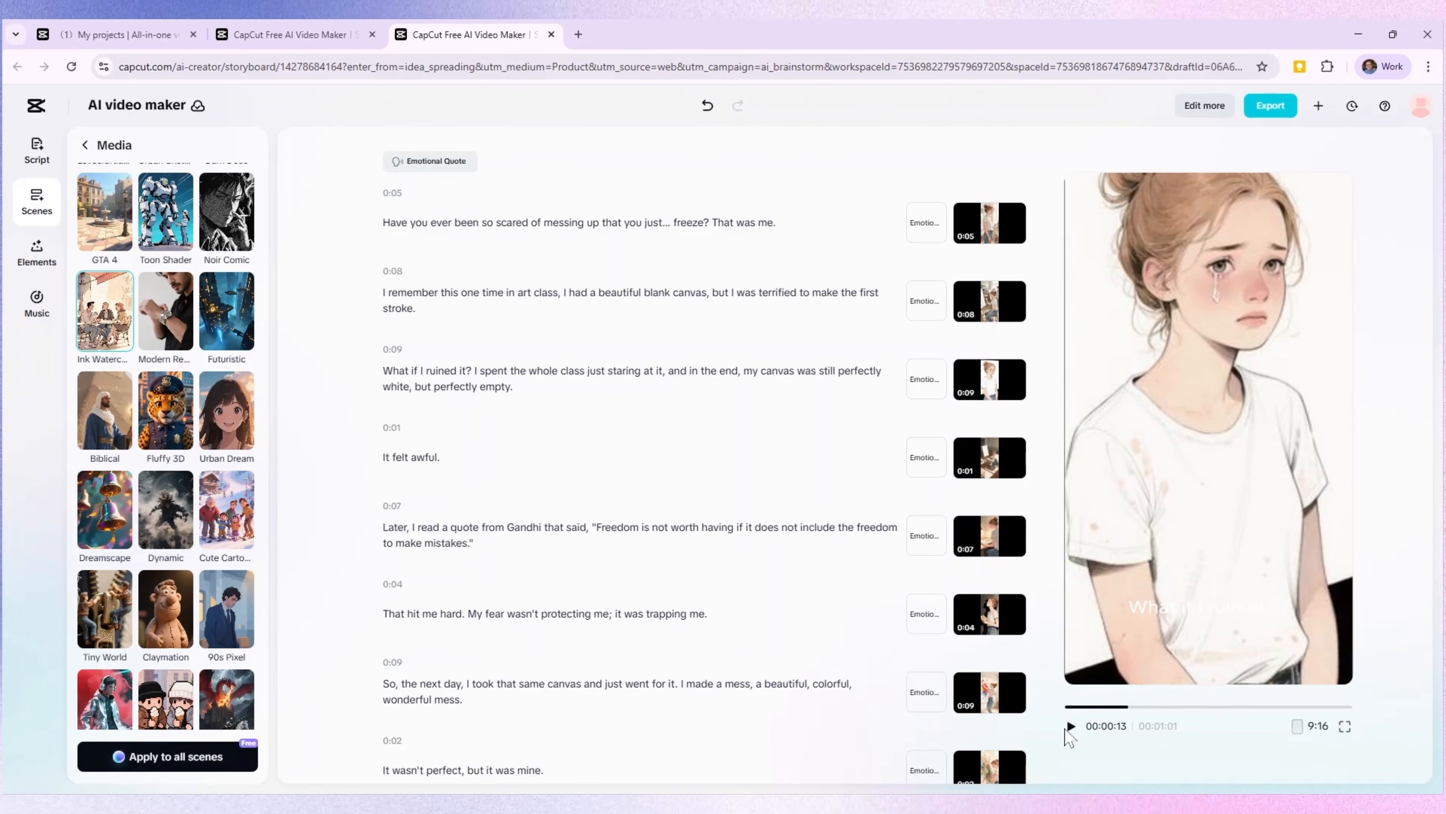
left_click(1020, 679)
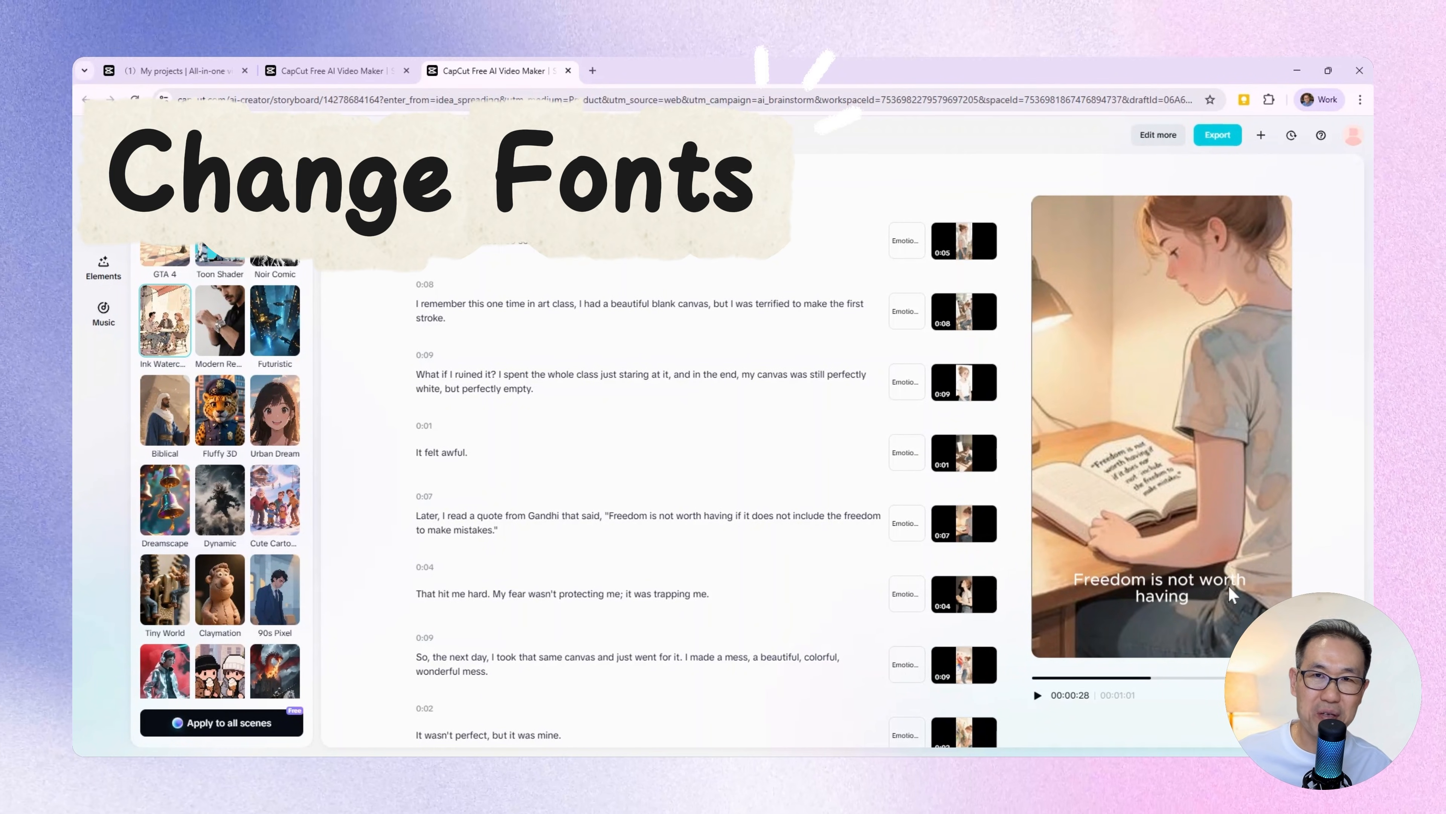
Step: Apply the green caption template with a white outline, enlarge the caption to nearly the frame's full width and preview it
left_click(1189, 580)
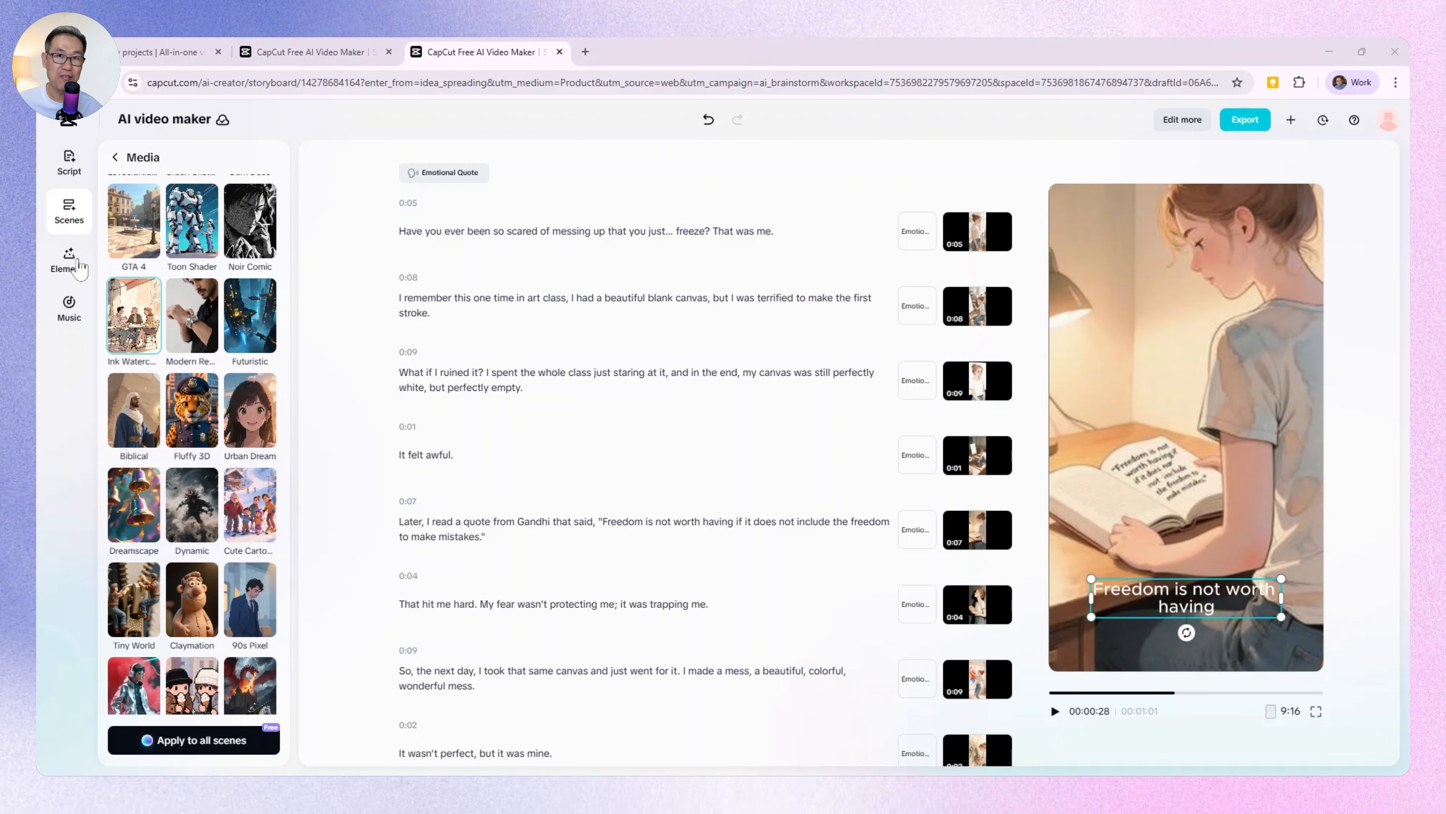
left_click(80, 263)
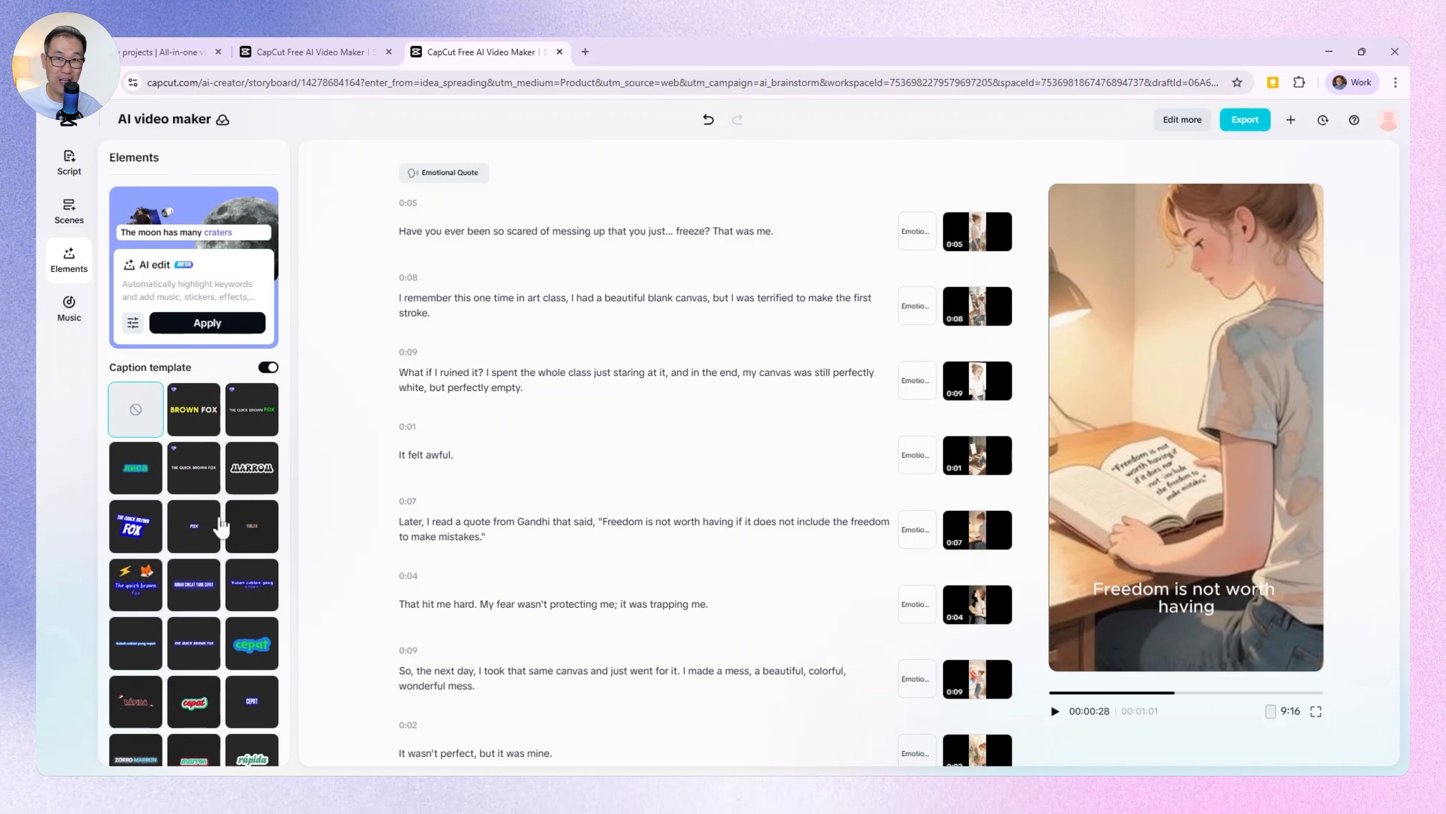
scroll(221, 527, "down", 5)
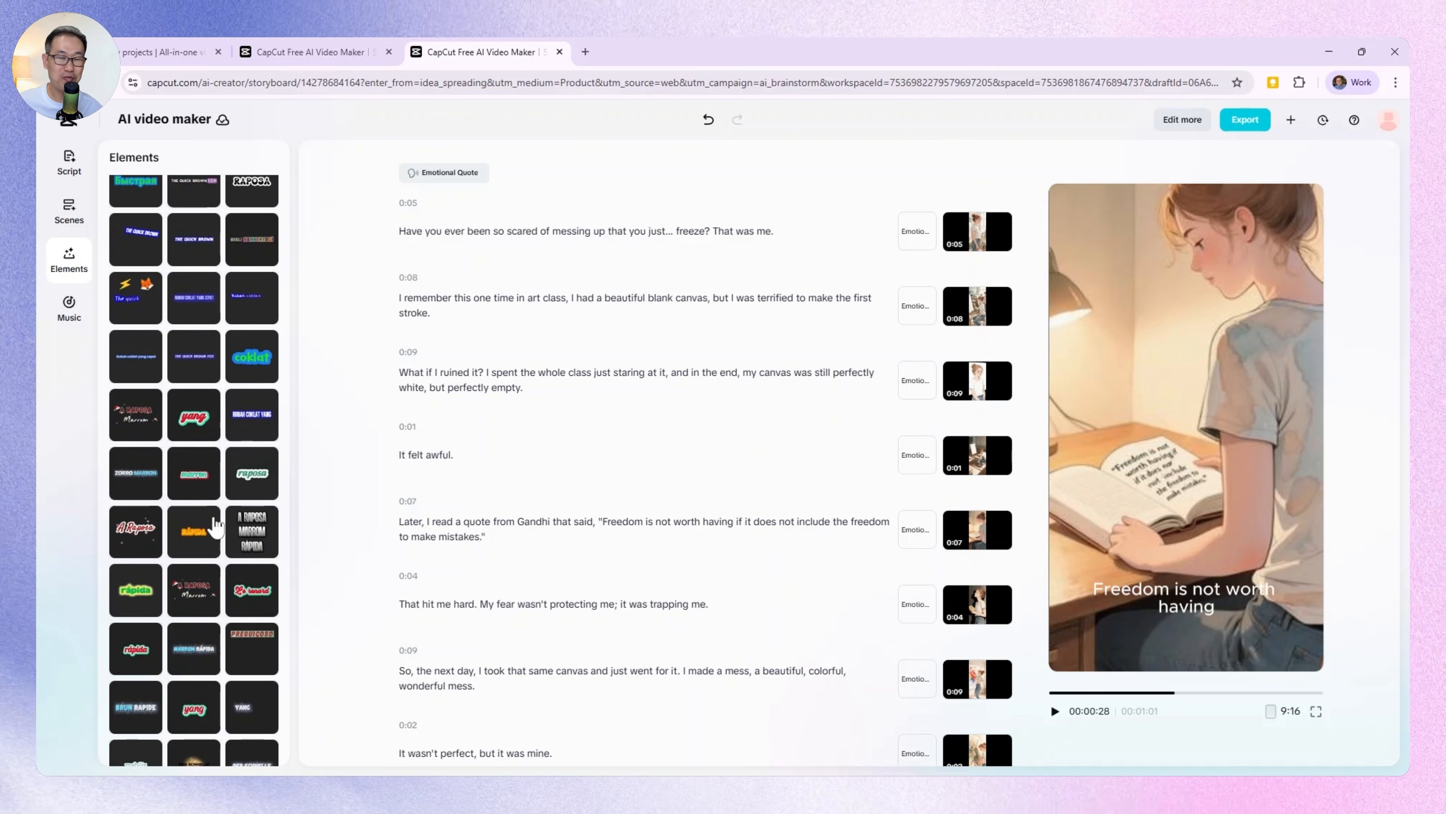
scroll(206, 533, "down", 6)
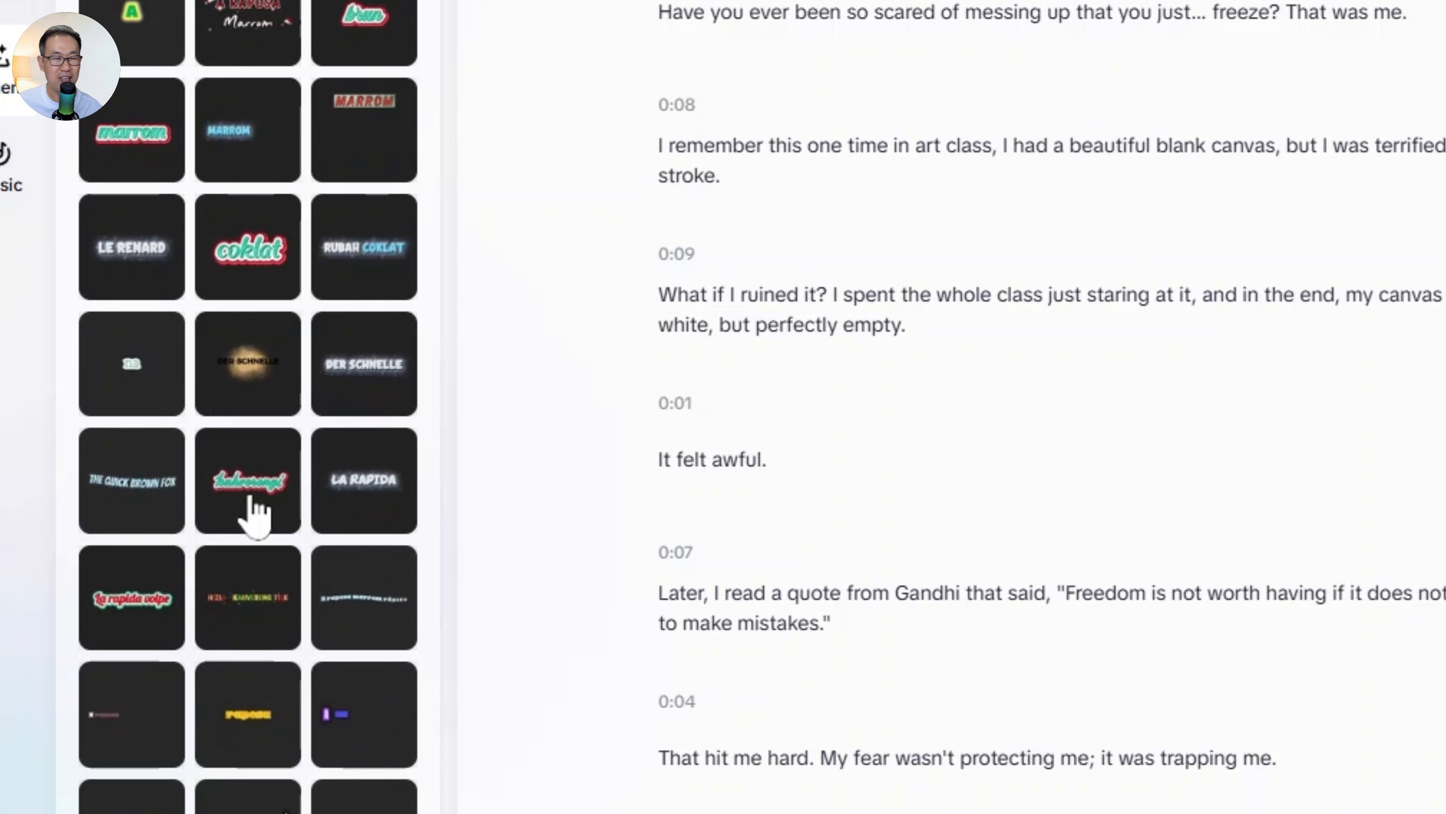
scroll(257, 512, "down", 8)
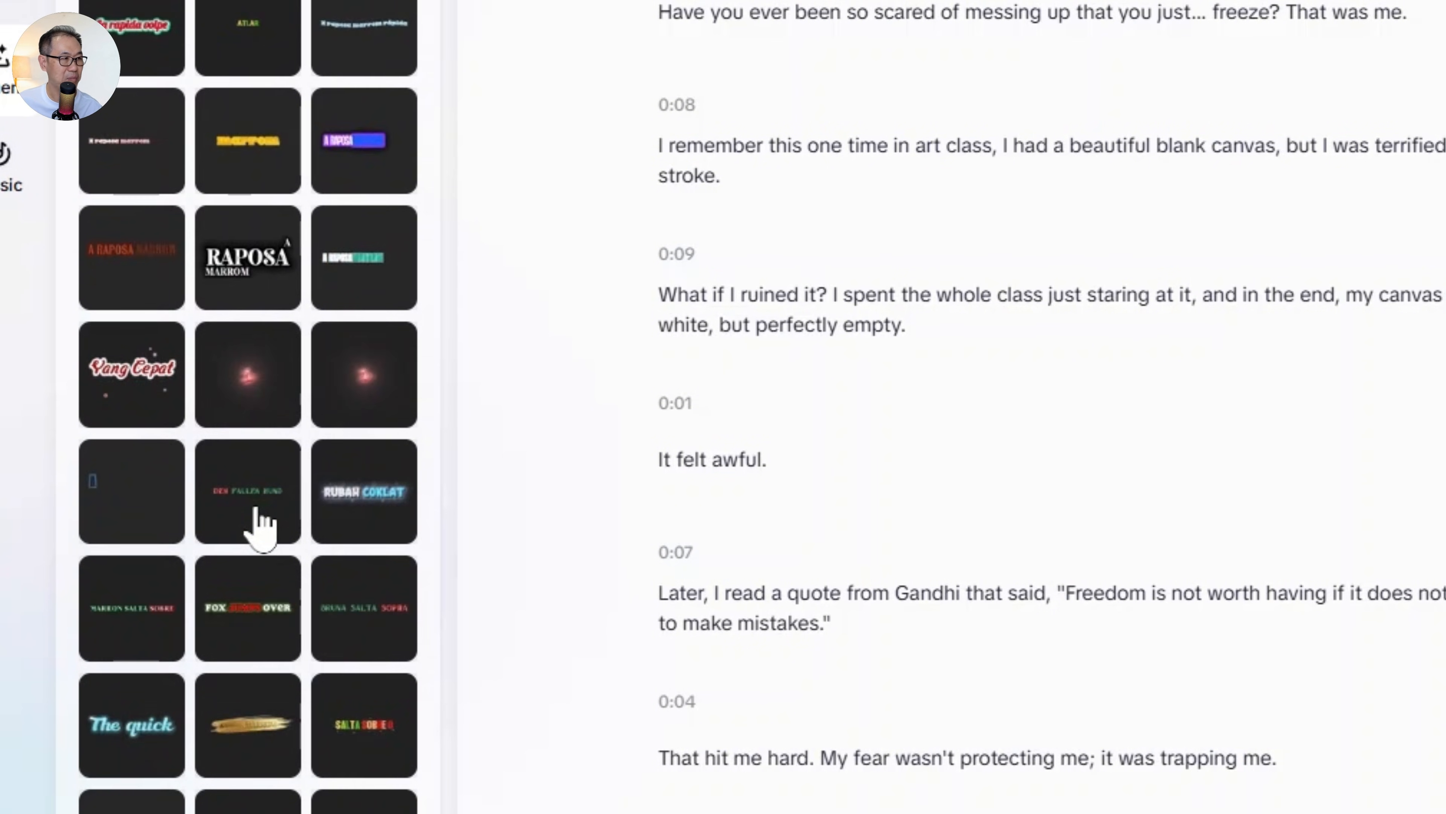
scroll(259, 530, "down", 10)
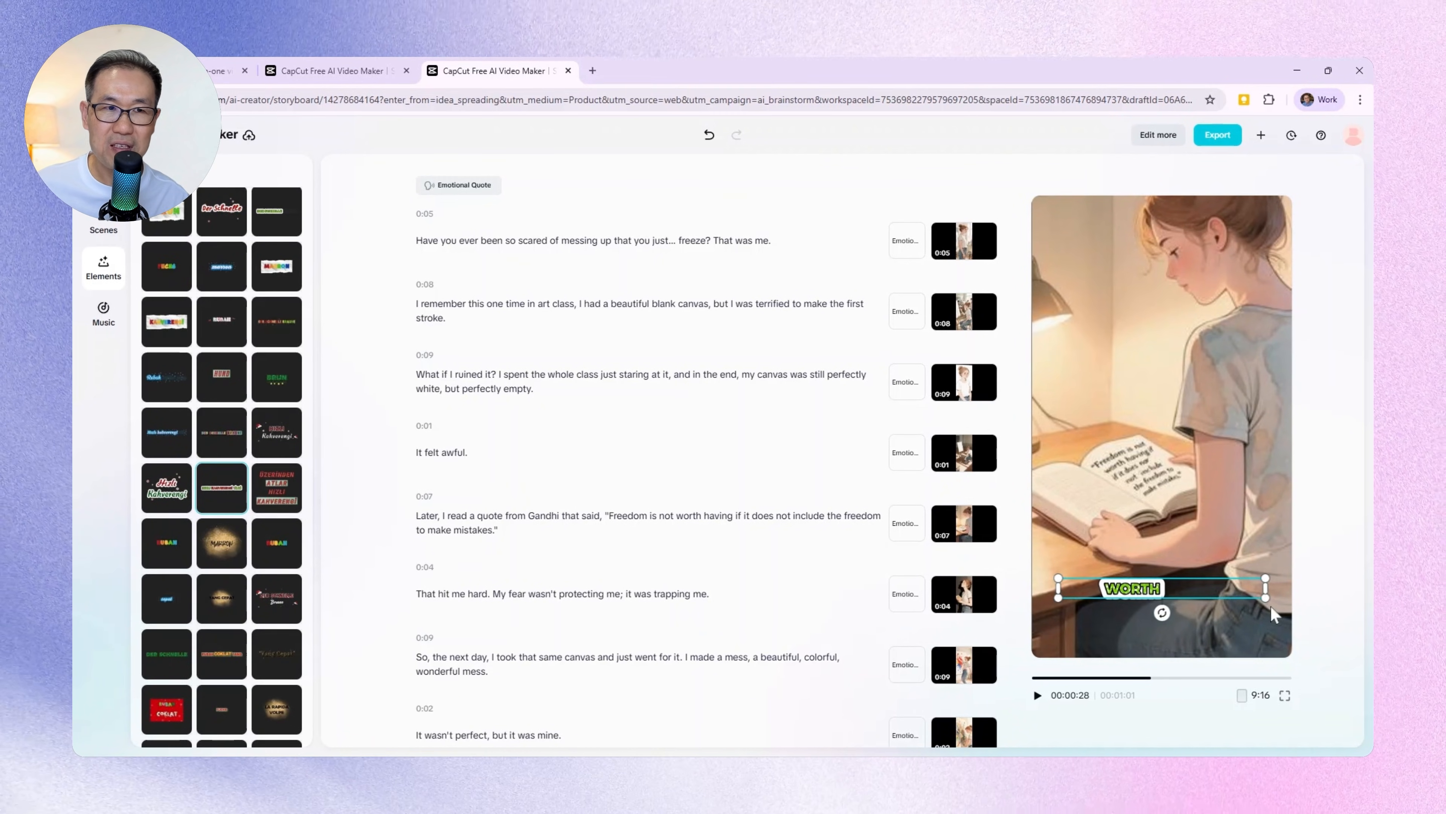
left_click_drag(1267, 599, 1365, 665)
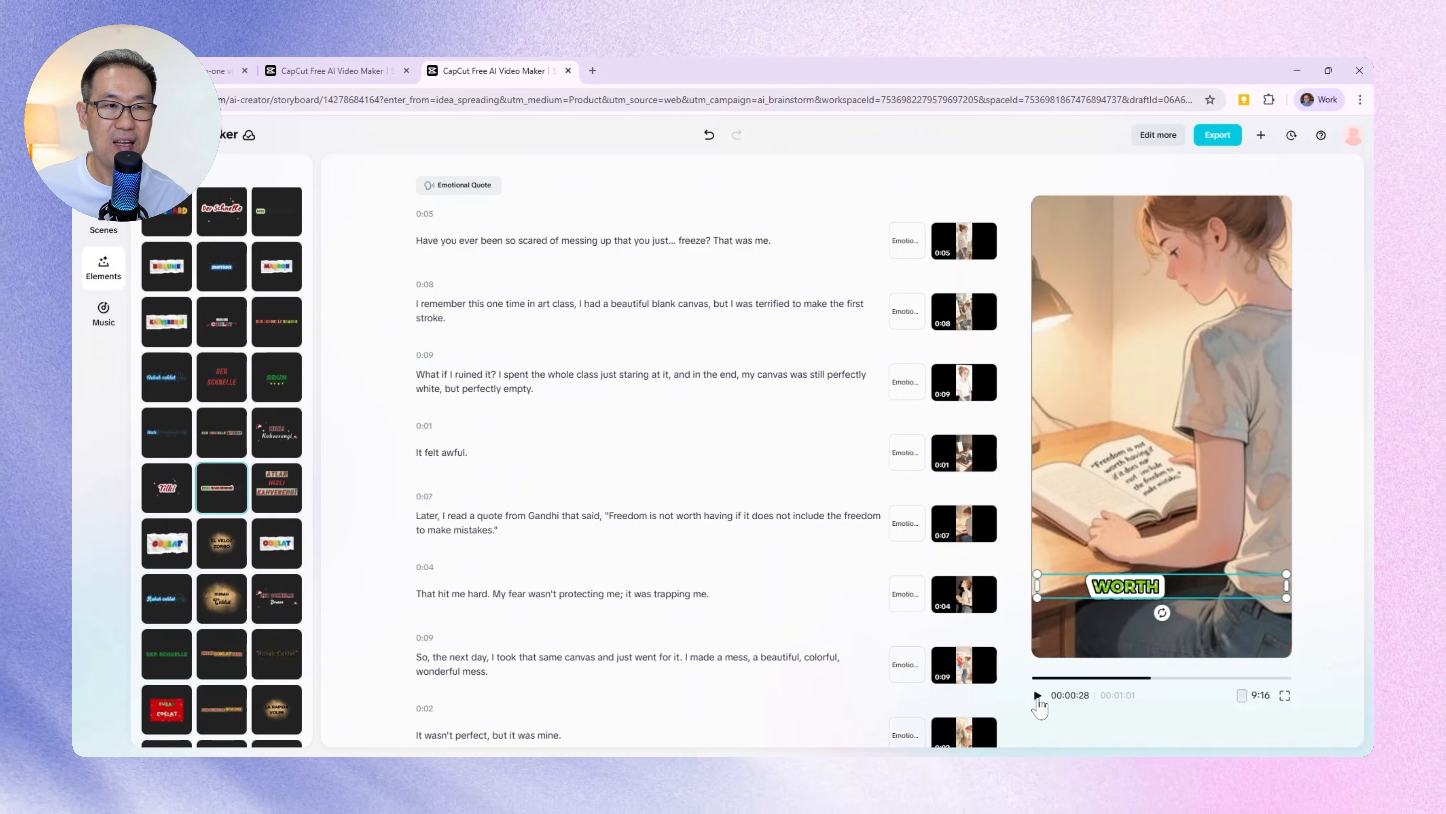
left_click(1038, 695)
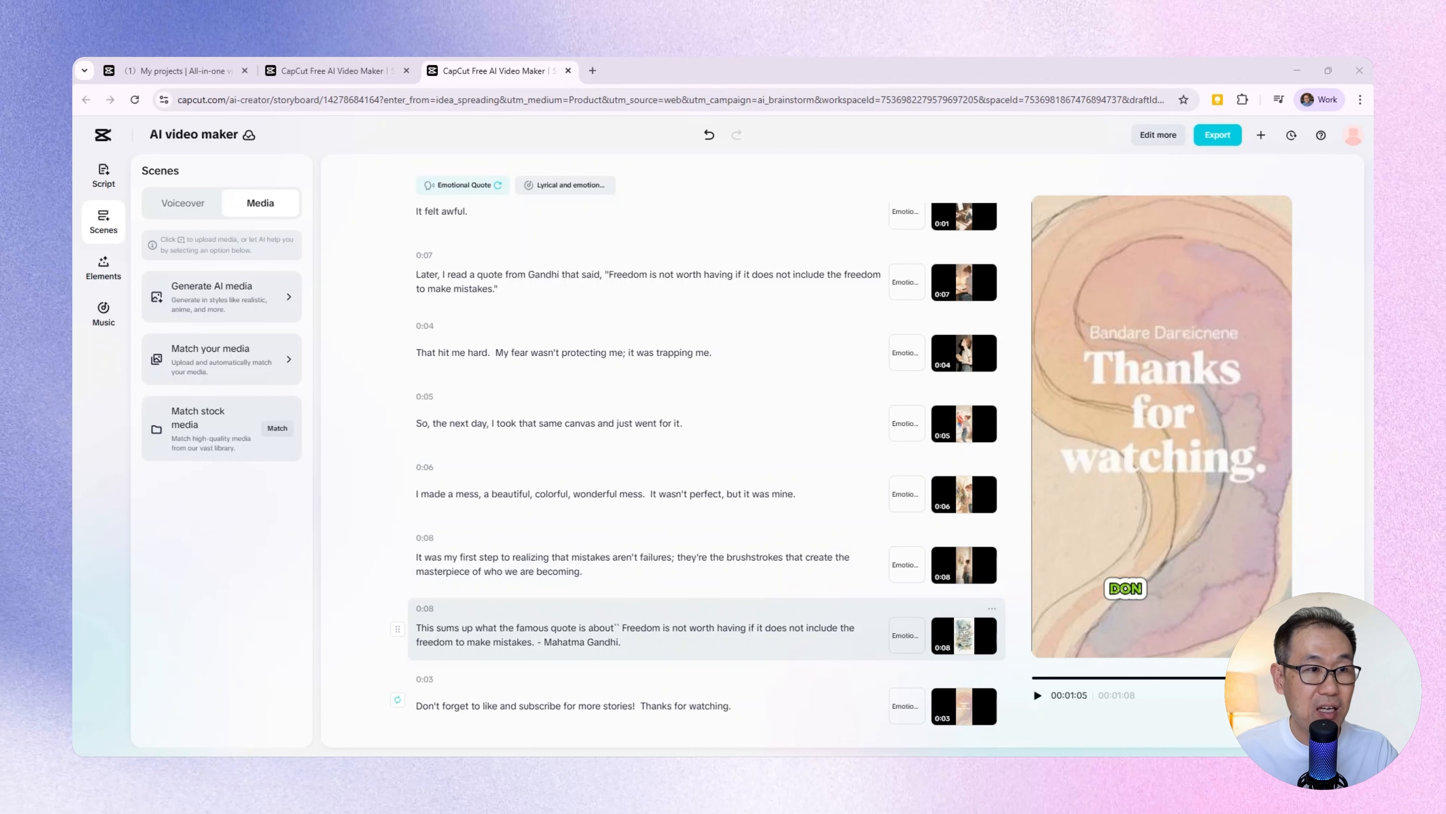
Step: Regenerate the closing scene's AI image with "Thanks for watching." added before the description, and add the first result to the scene
mouse_move(953, 728)
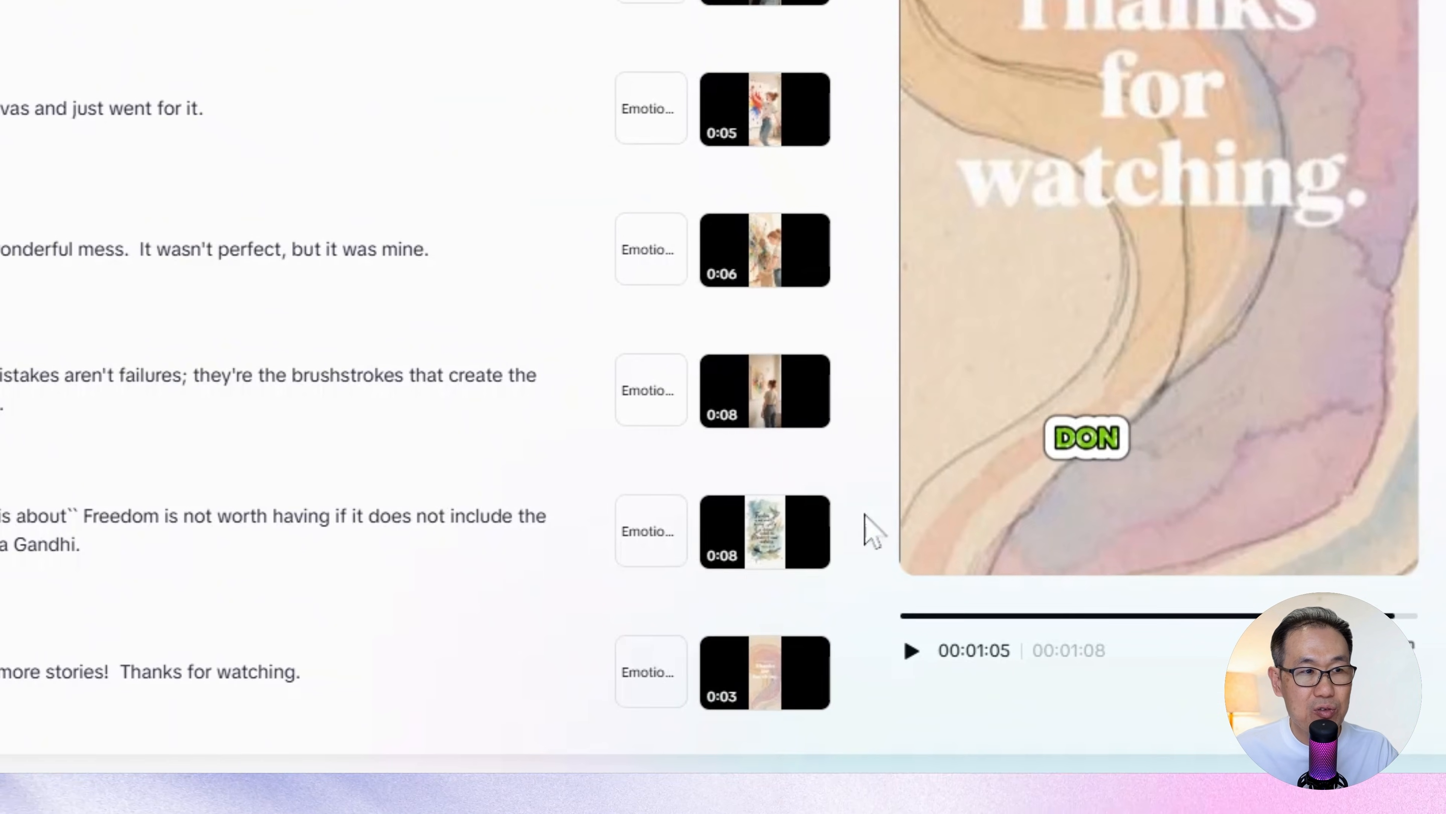
mouse_move(954, 717)
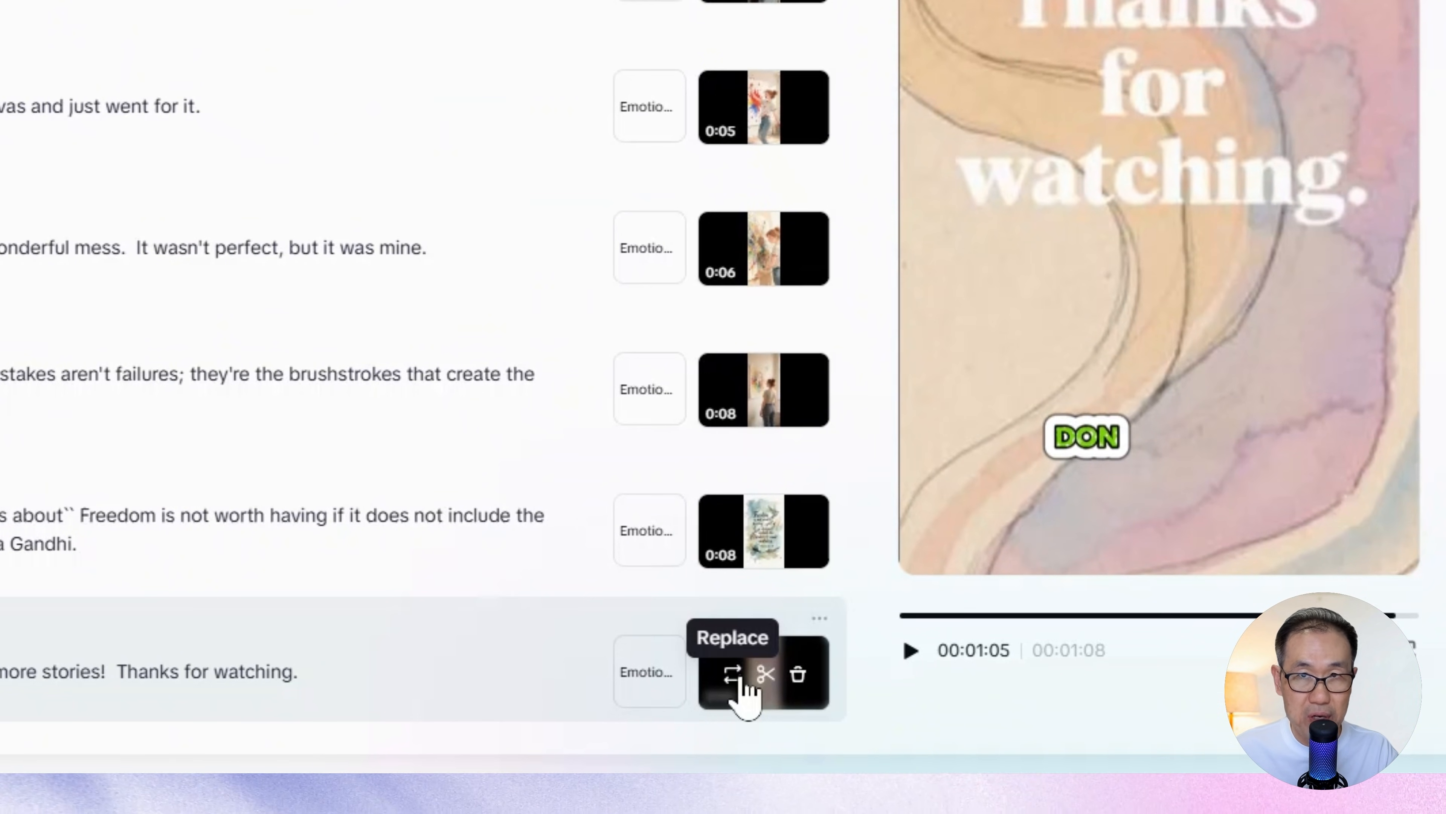
left_click(737, 678)
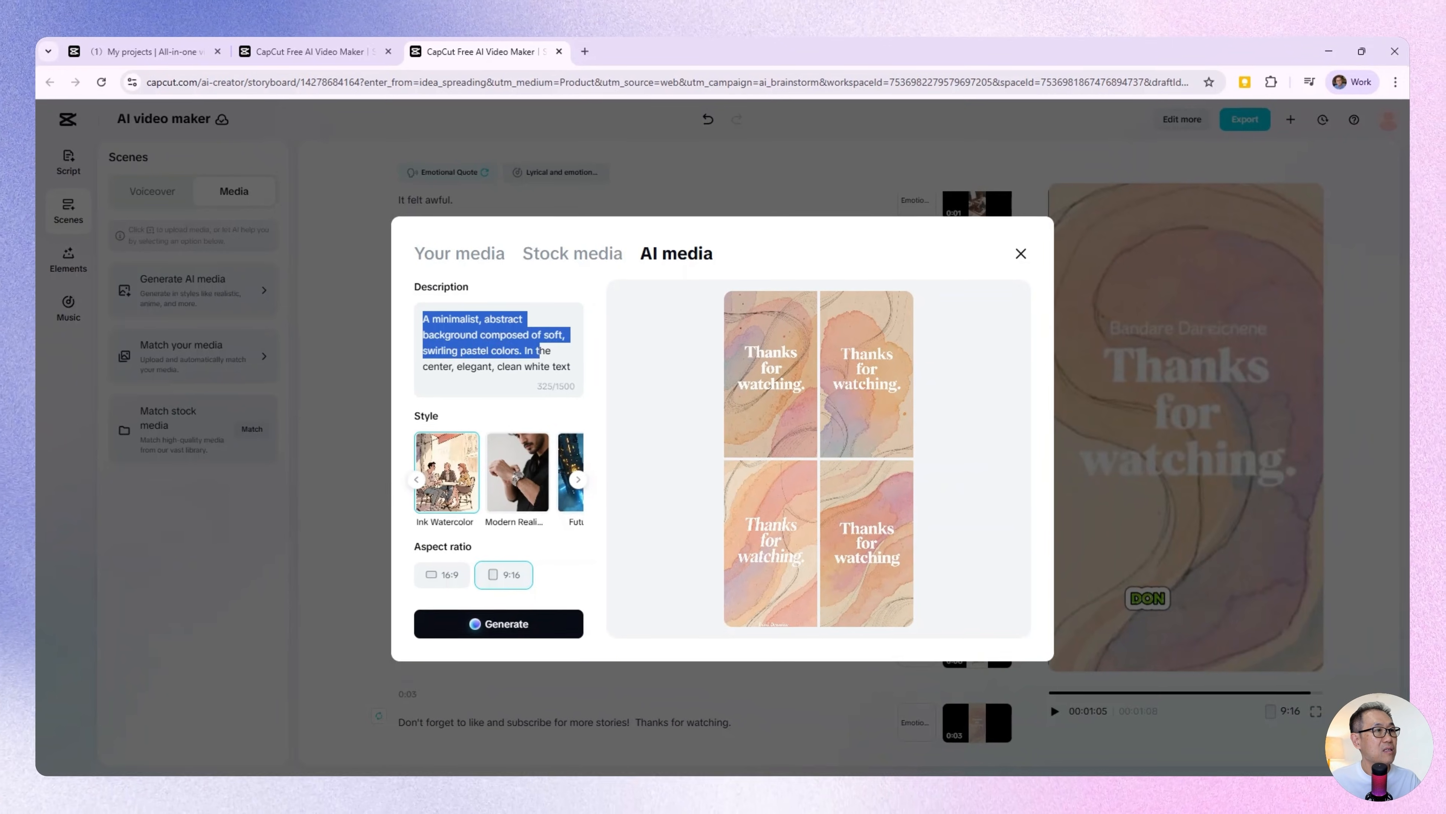
left_click_drag(540, 351, 563, 394)
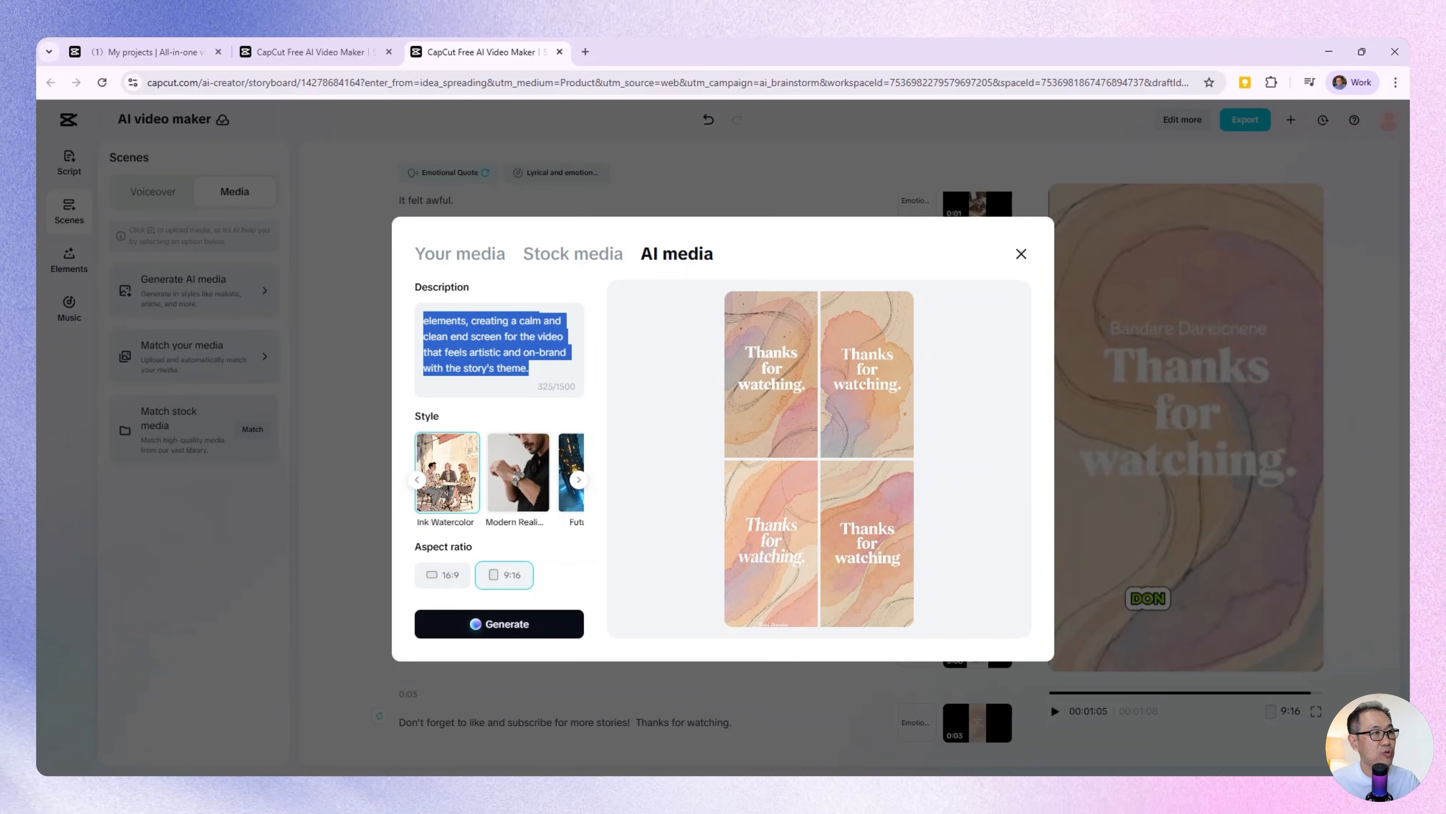
left_click(529, 369)
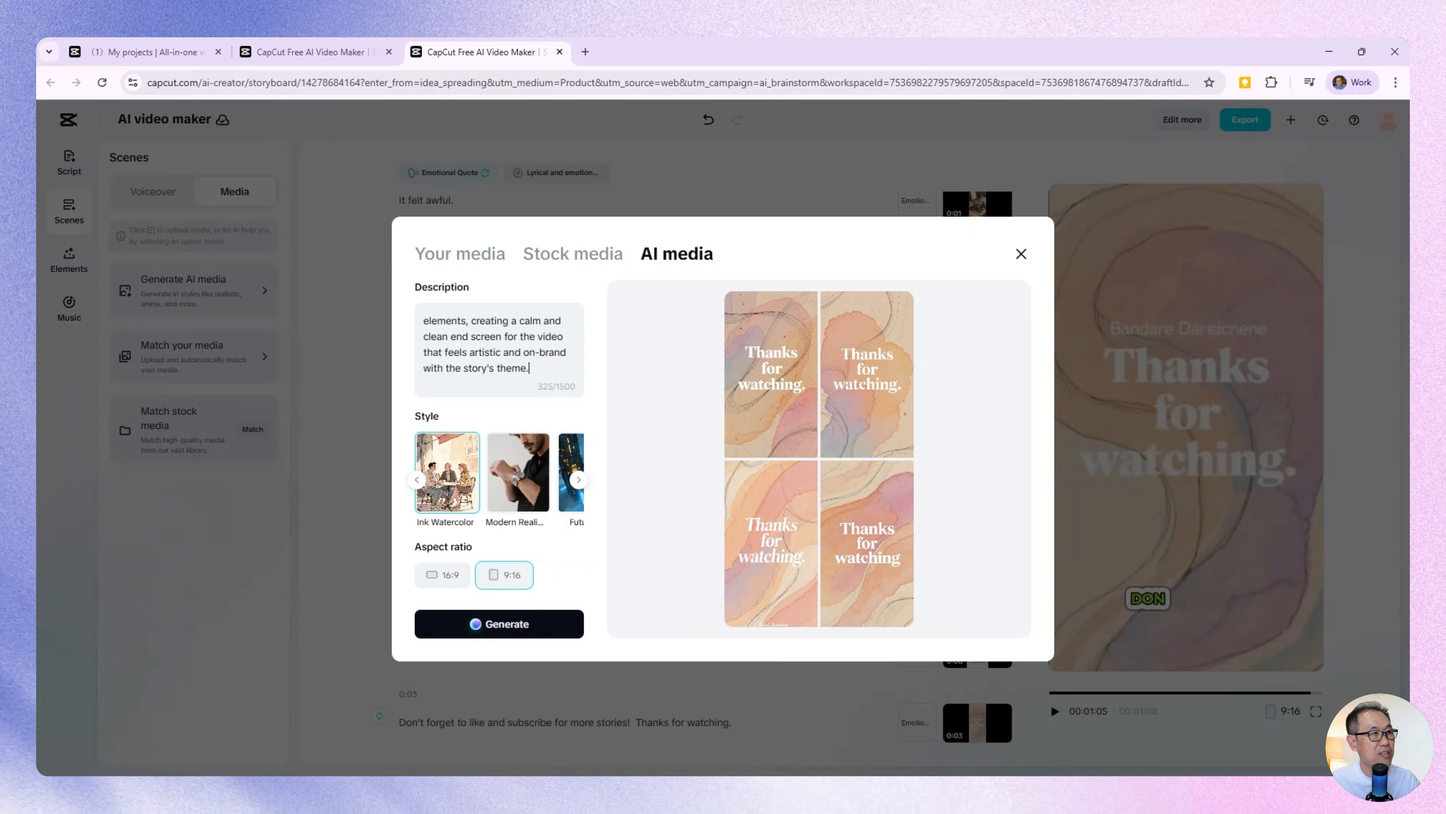
key("ctrl+a")
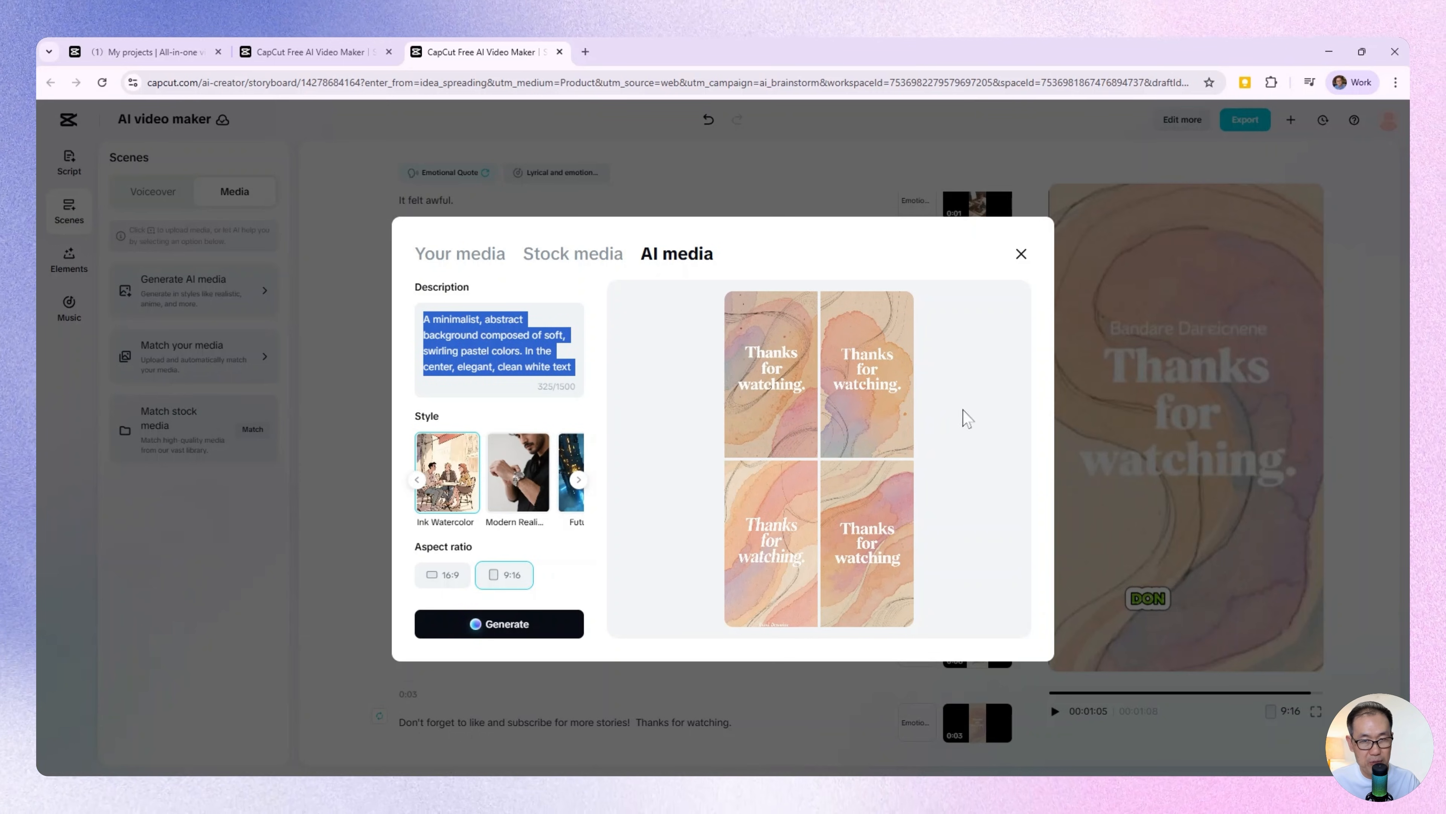
mouse_move(913, 442)
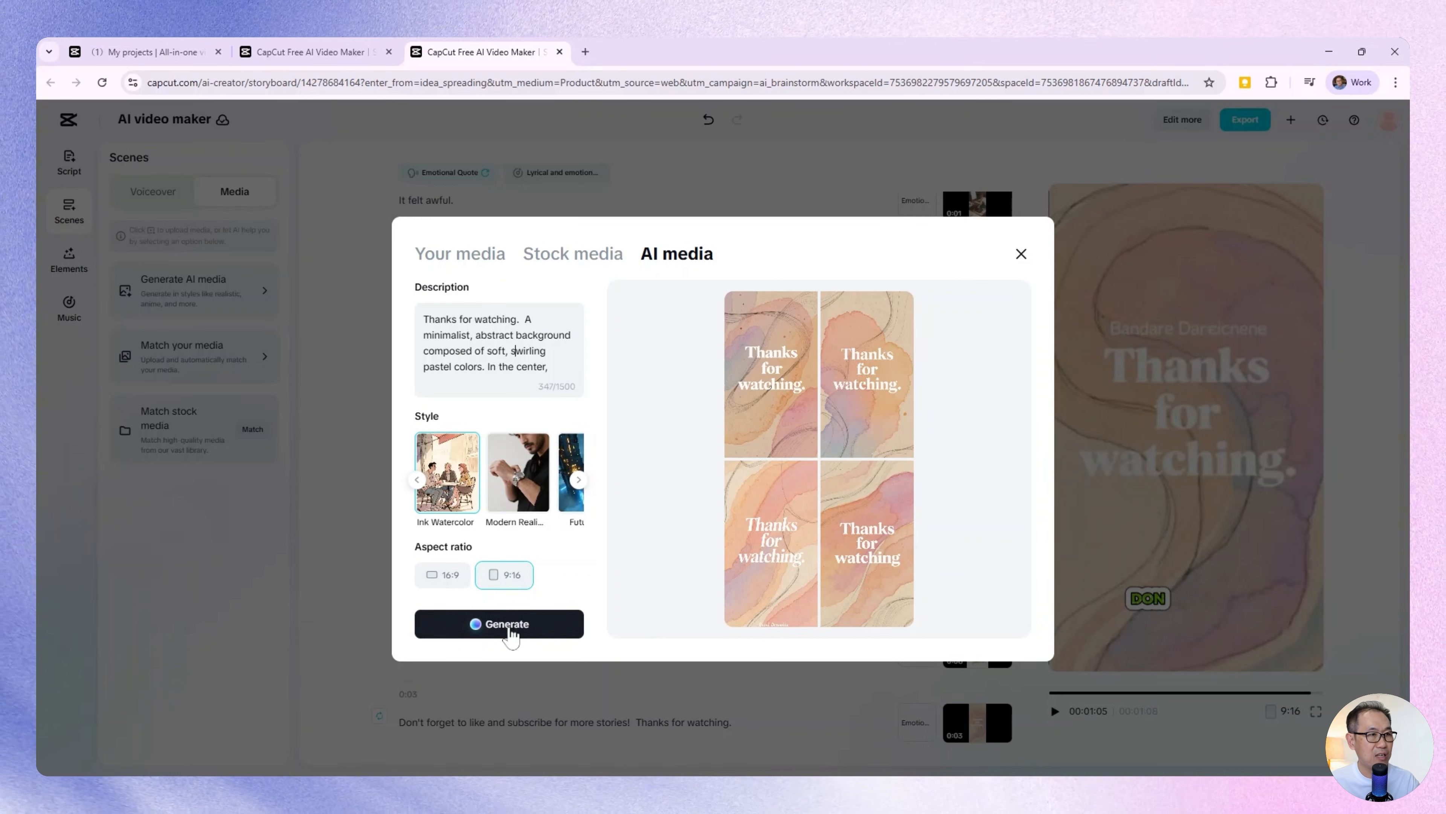
left_click(509, 626)
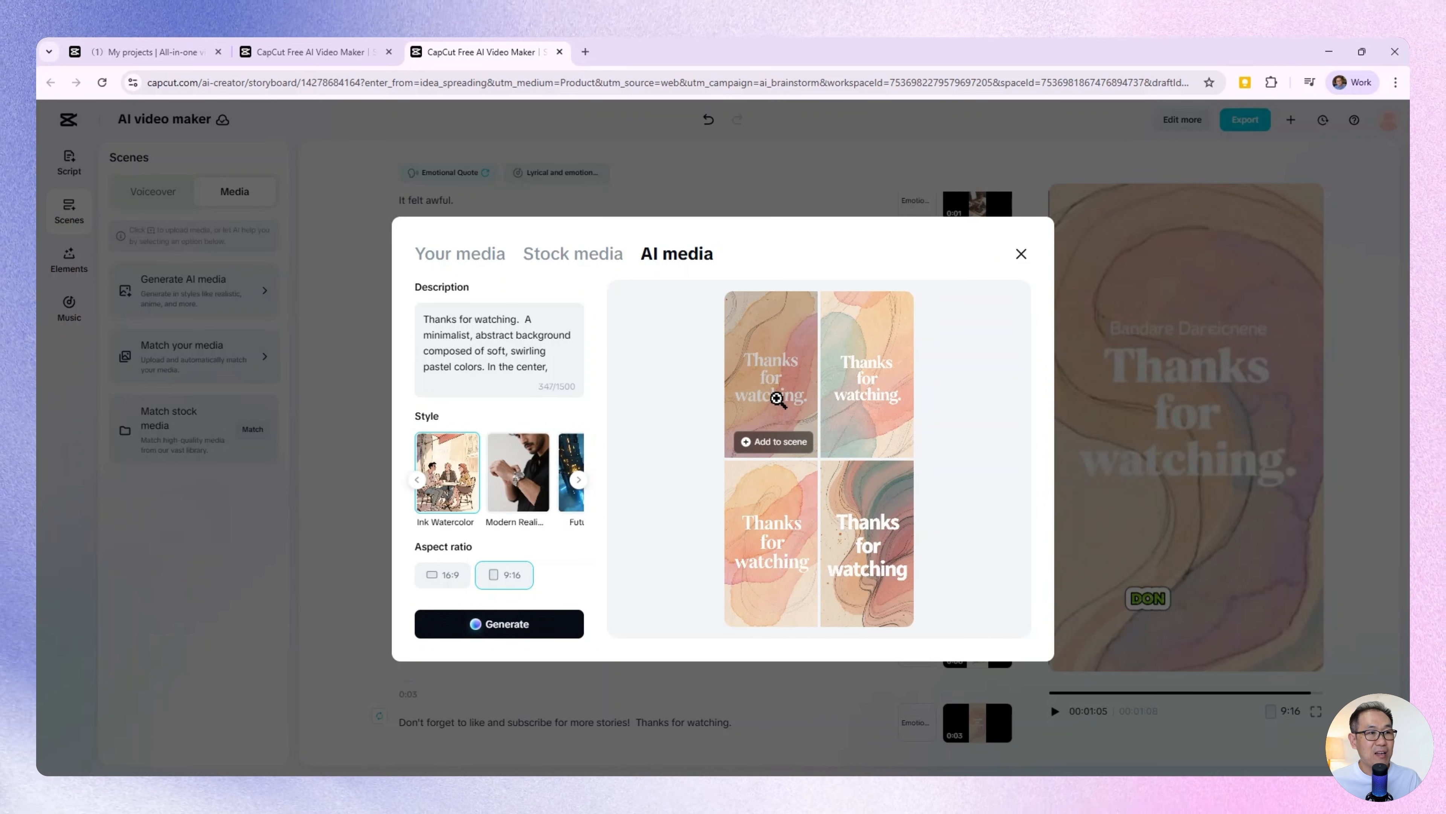
left_click(777, 442)
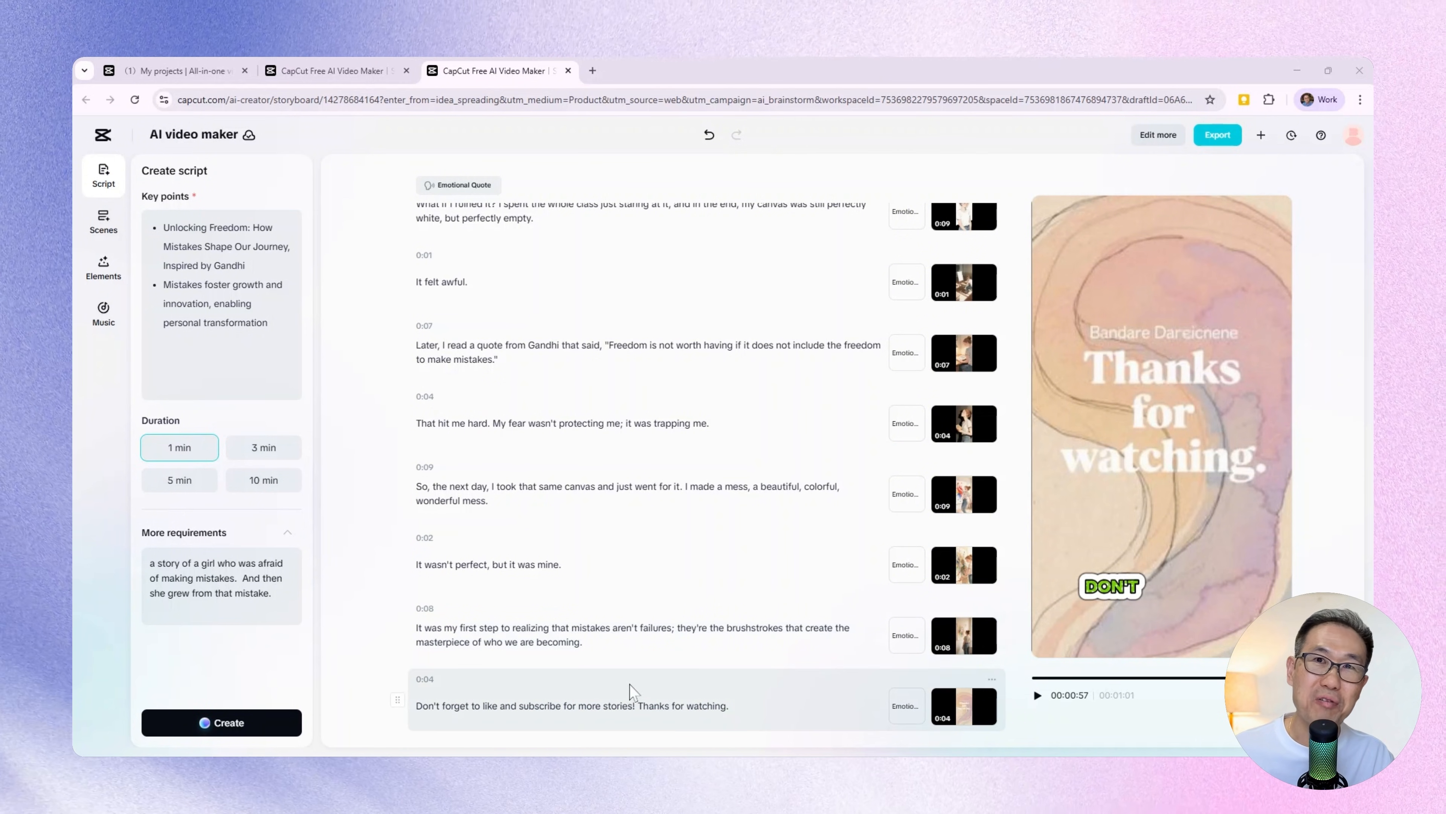
Step: Create another 1 min script from the same key points and generate the voiceover for the last added scene
left_click(103, 174)
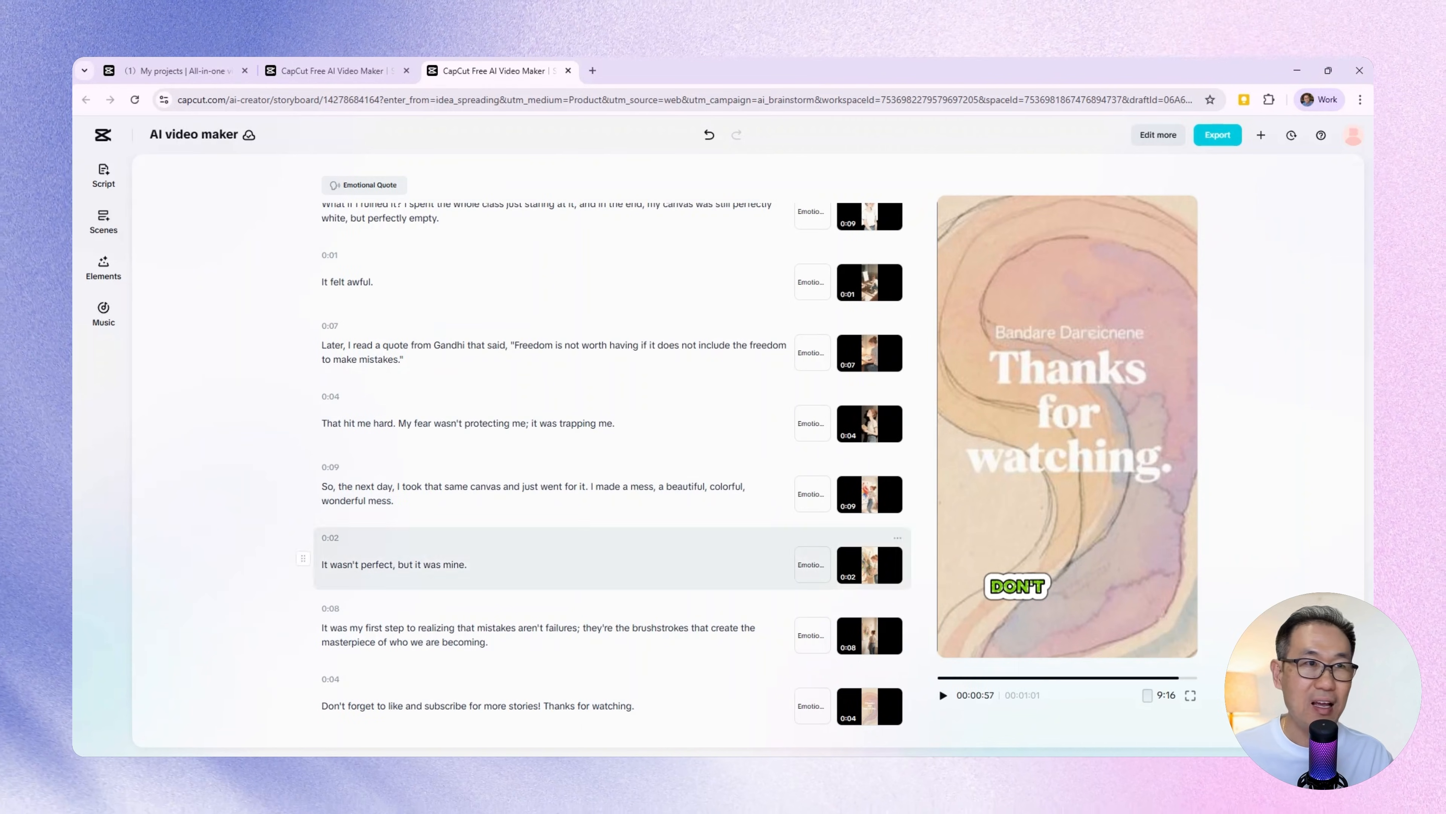
left_click(101, 173)
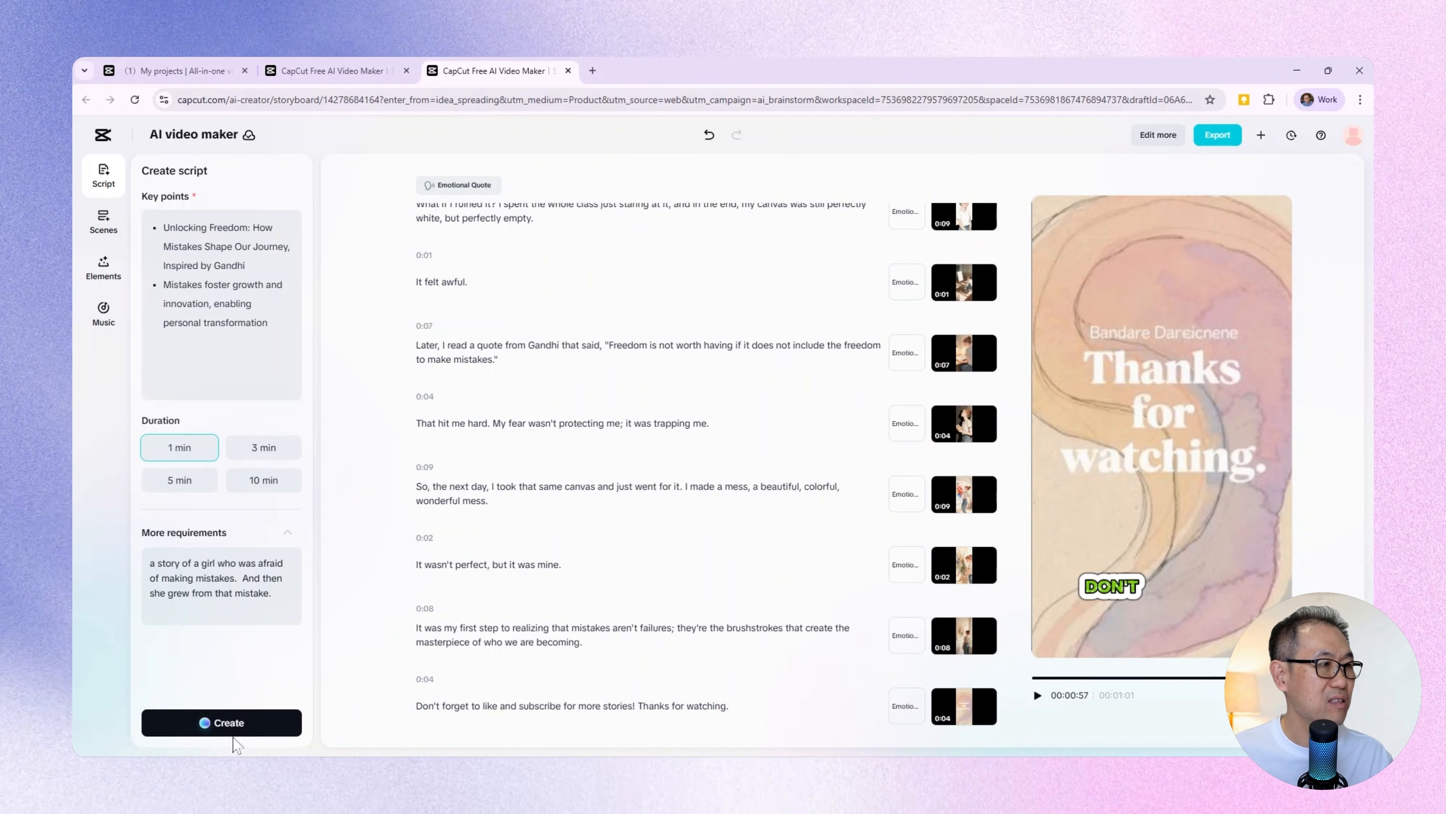
left_click(231, 723)
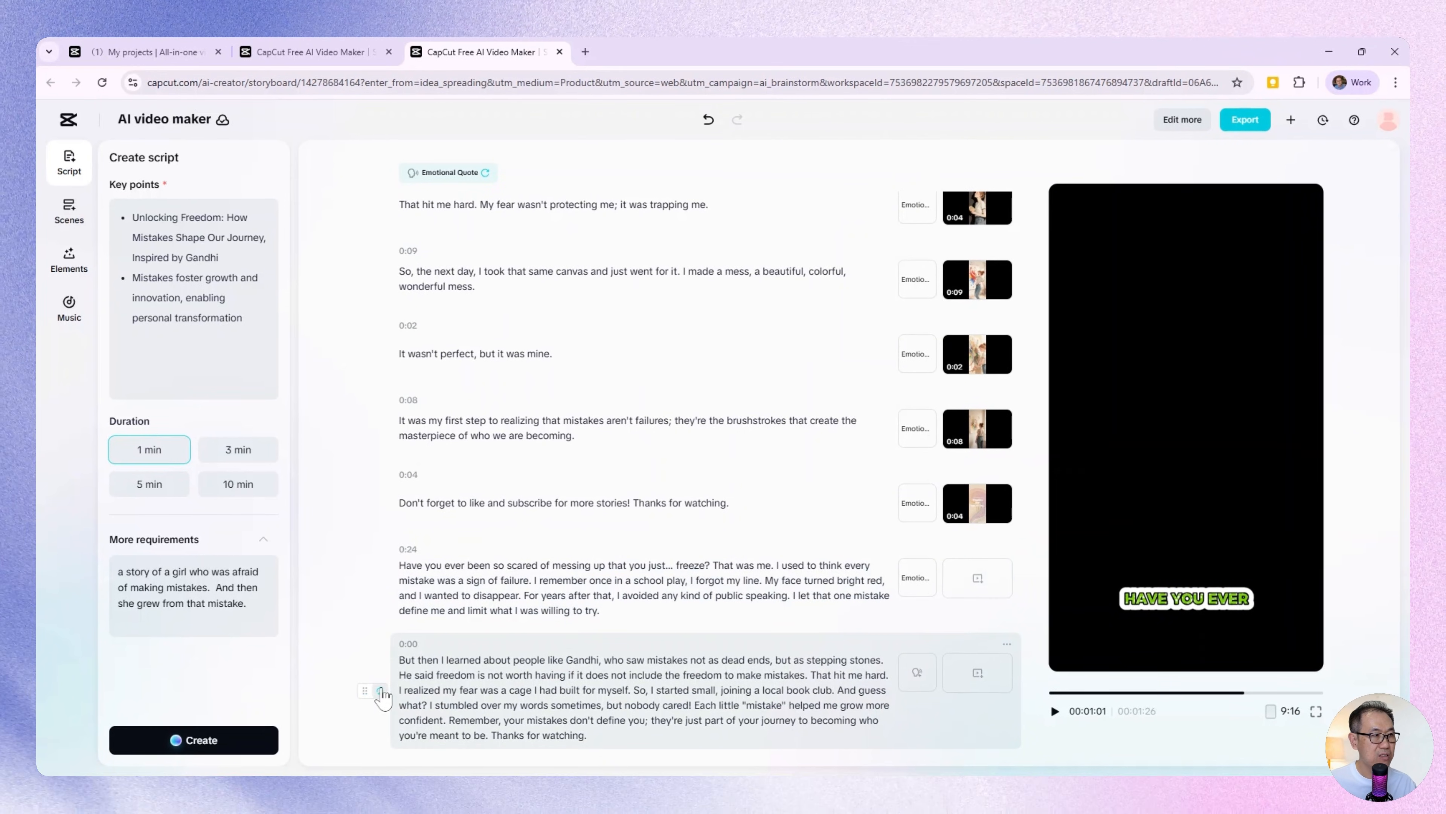
left_click(380, 691)
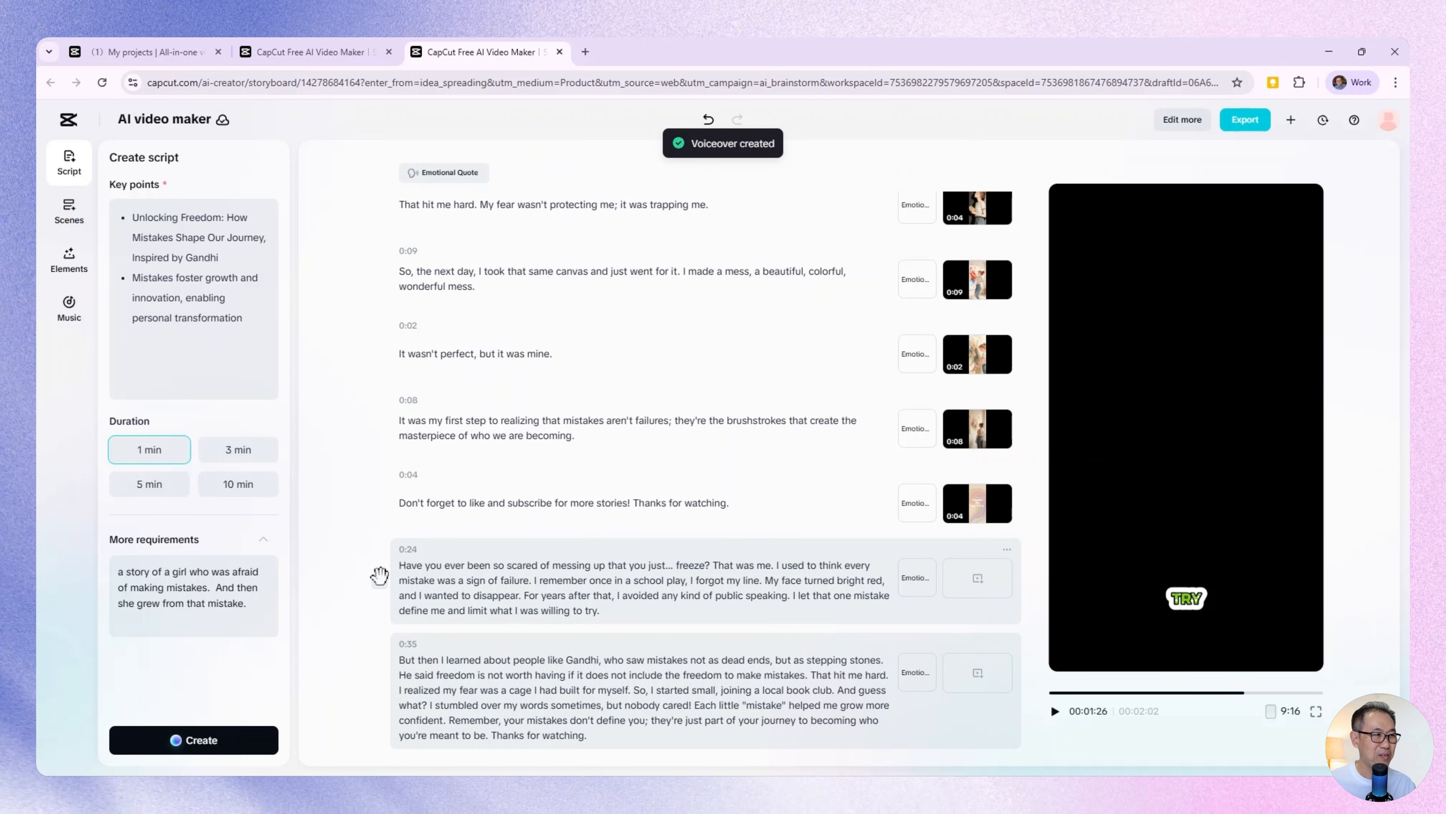
Step: Move the first added scene above the closing scene and rewrite it as "This sums up what the famous quote is about" plus Gandhi's full freedom quote
left_click_drag(379, 575, 414, 515)
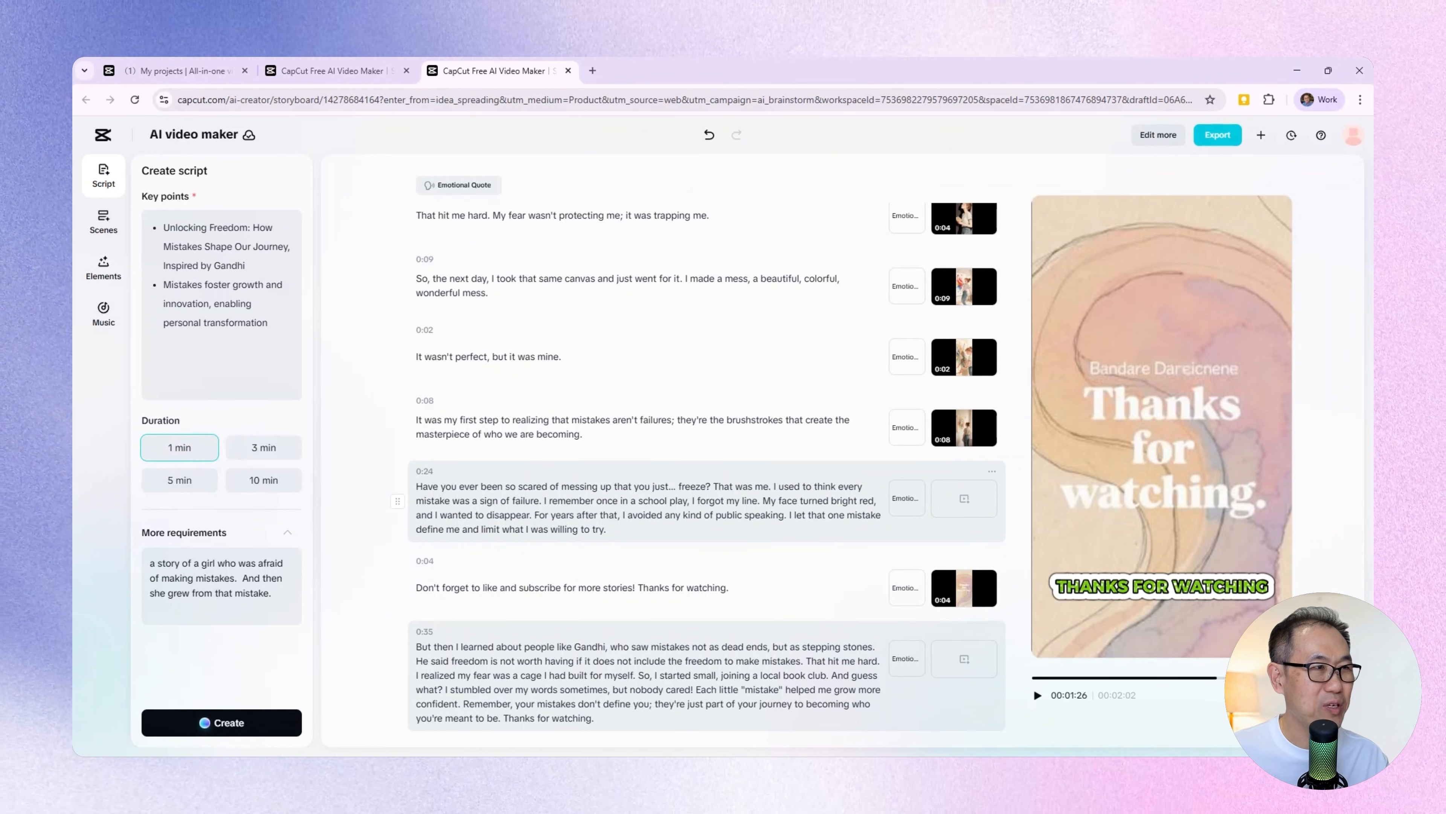
left_click(404, 484)
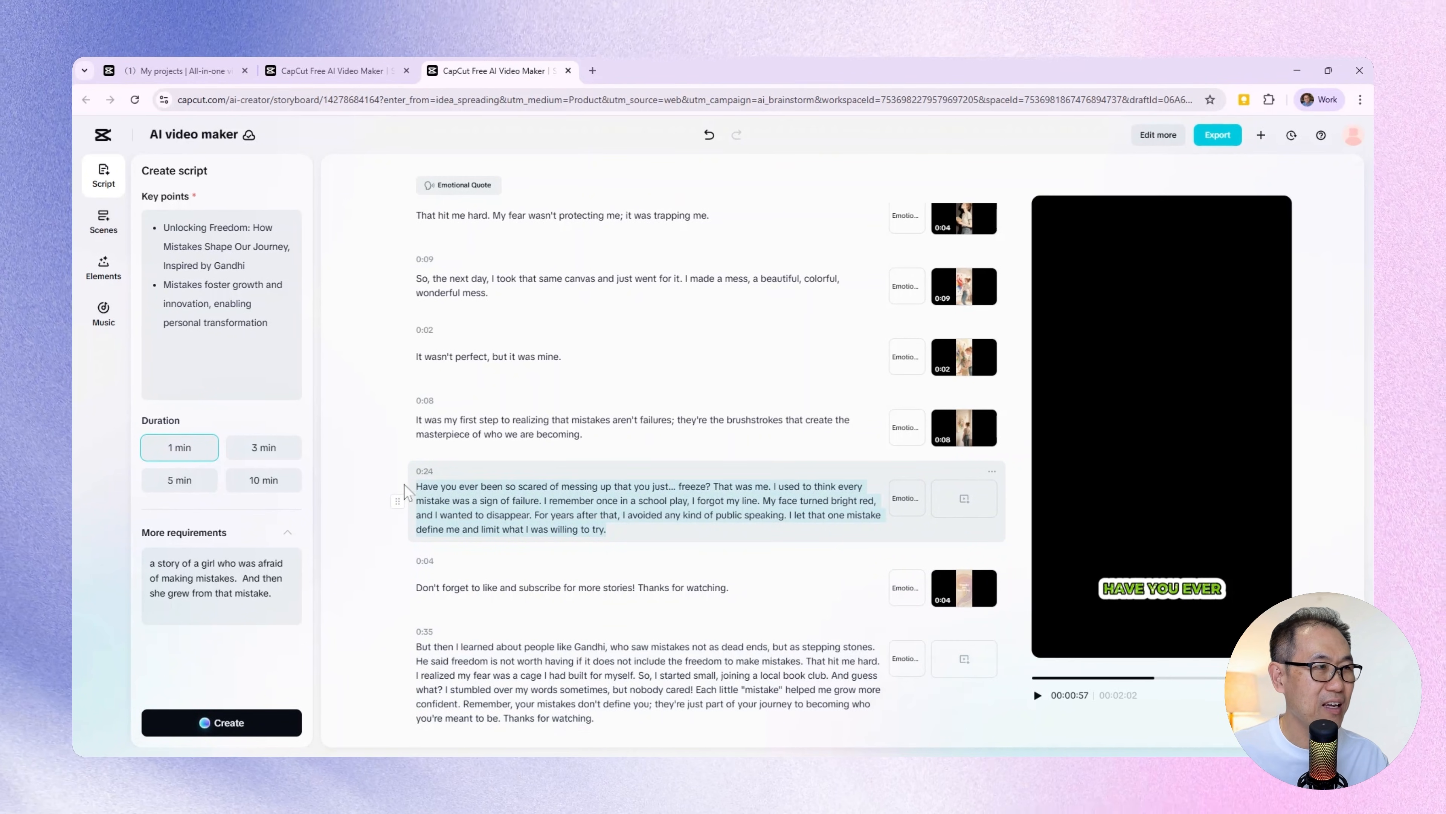
key("BackSpace")
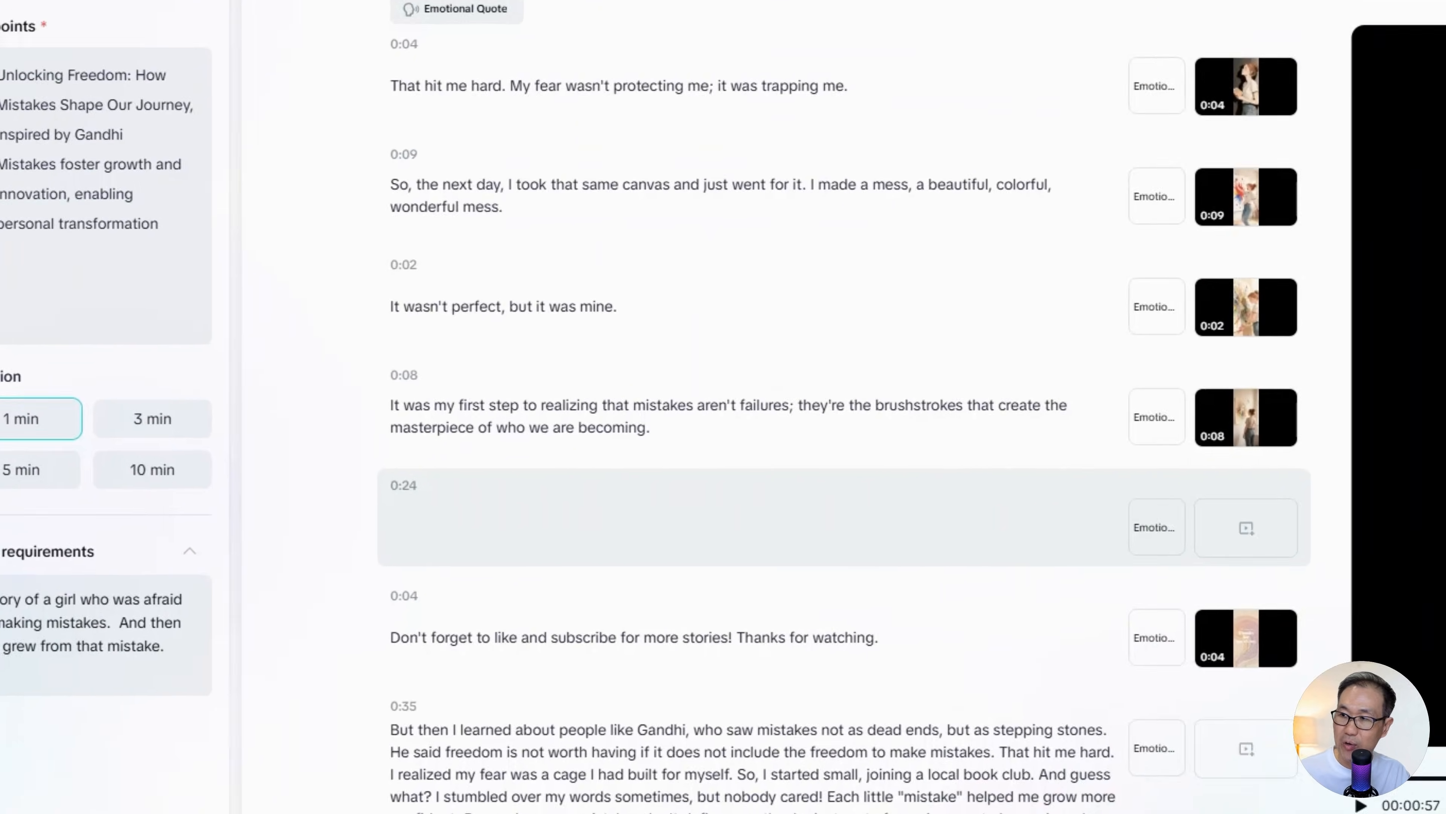
type("This sums up what the famous quote is about \"Freedom is not worth having if it does not include the freedom to make mistakes. - Mahatma Gandhi.\"")
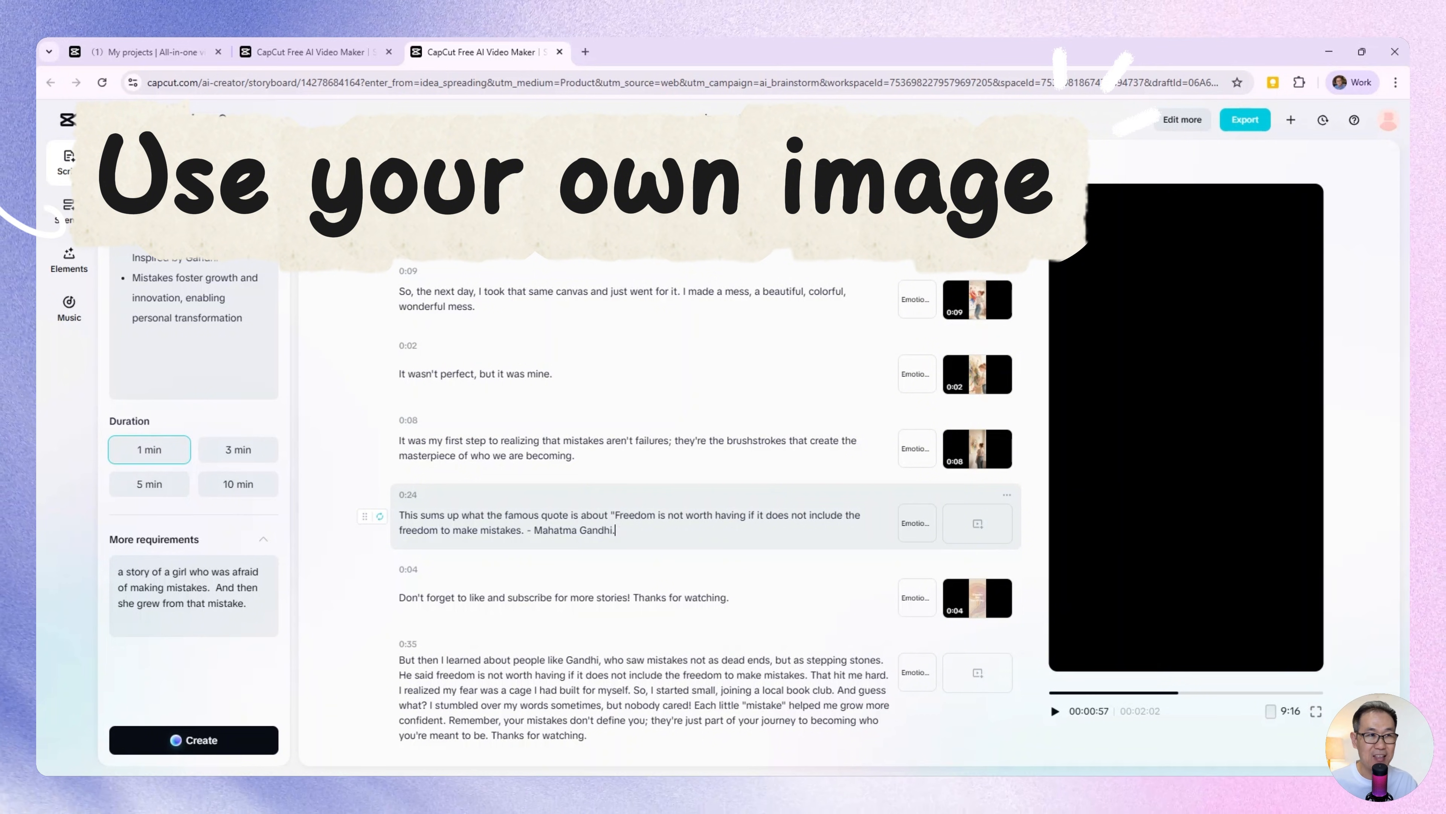
Step: Upload the Gemini_Generated_Image file as own media and use it for the Gandhi quote scene
left_click(978, 526)
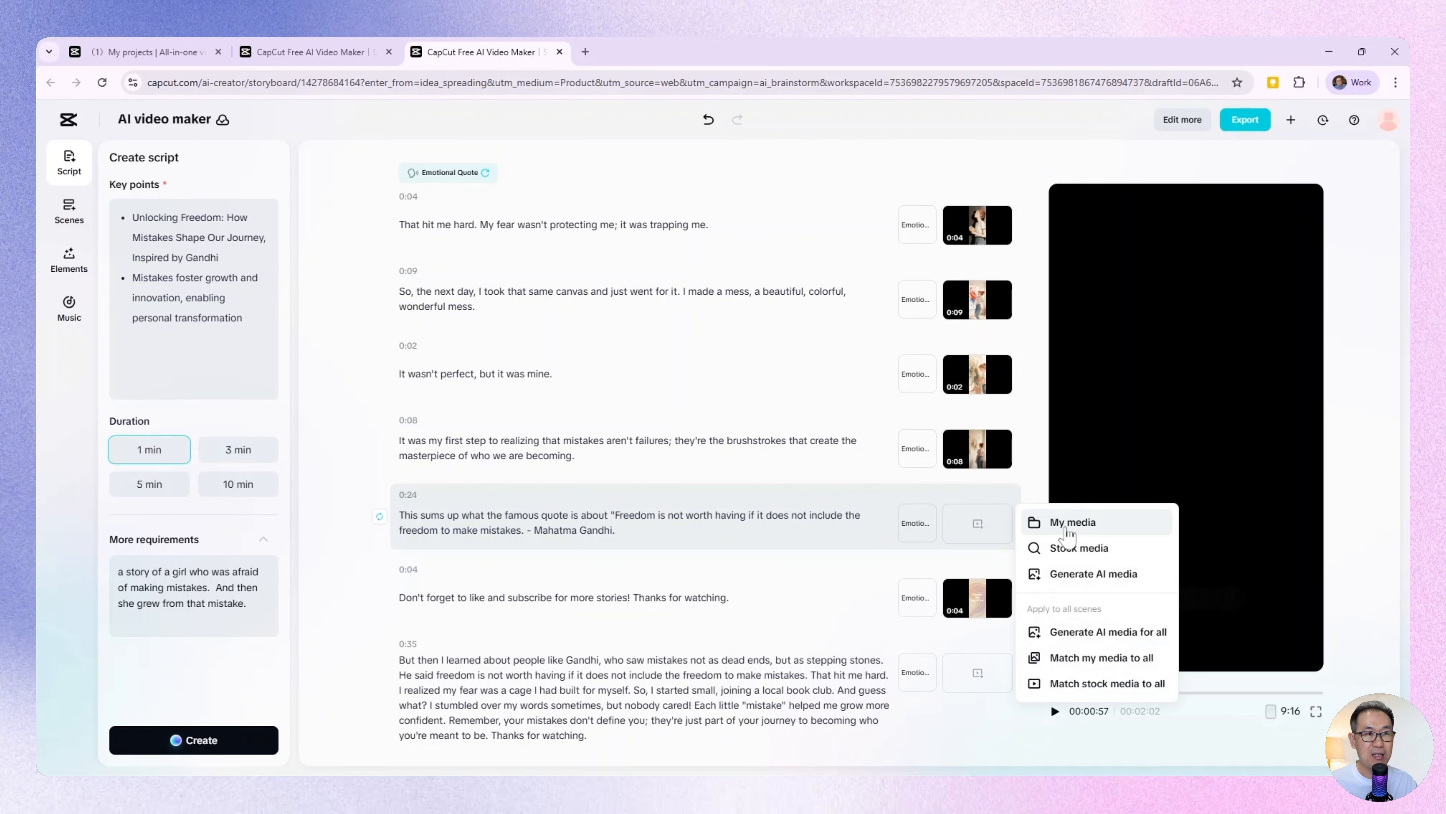
left_click(1099, 523)
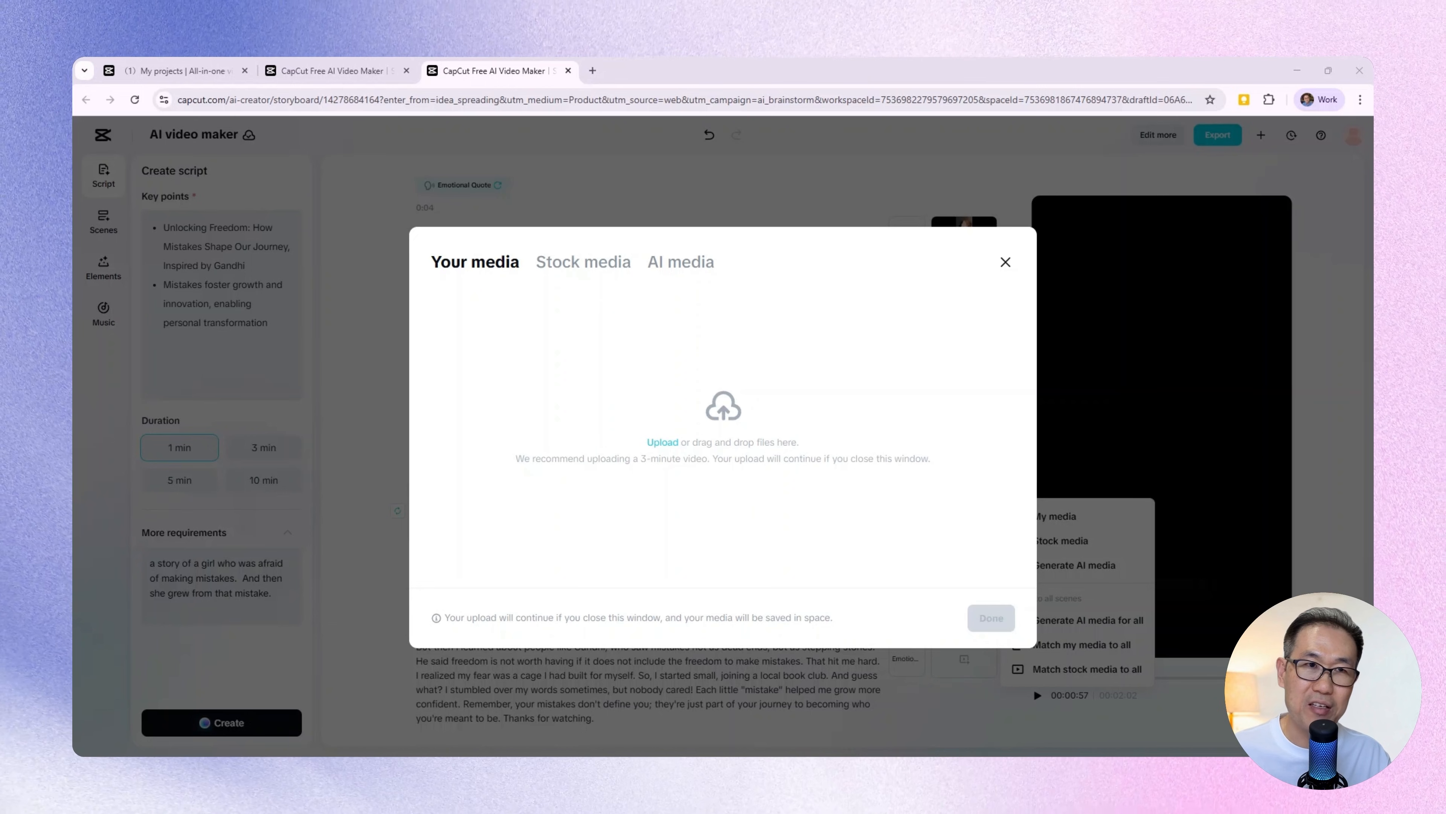
left_click_drag(697, 376, 700, 378)
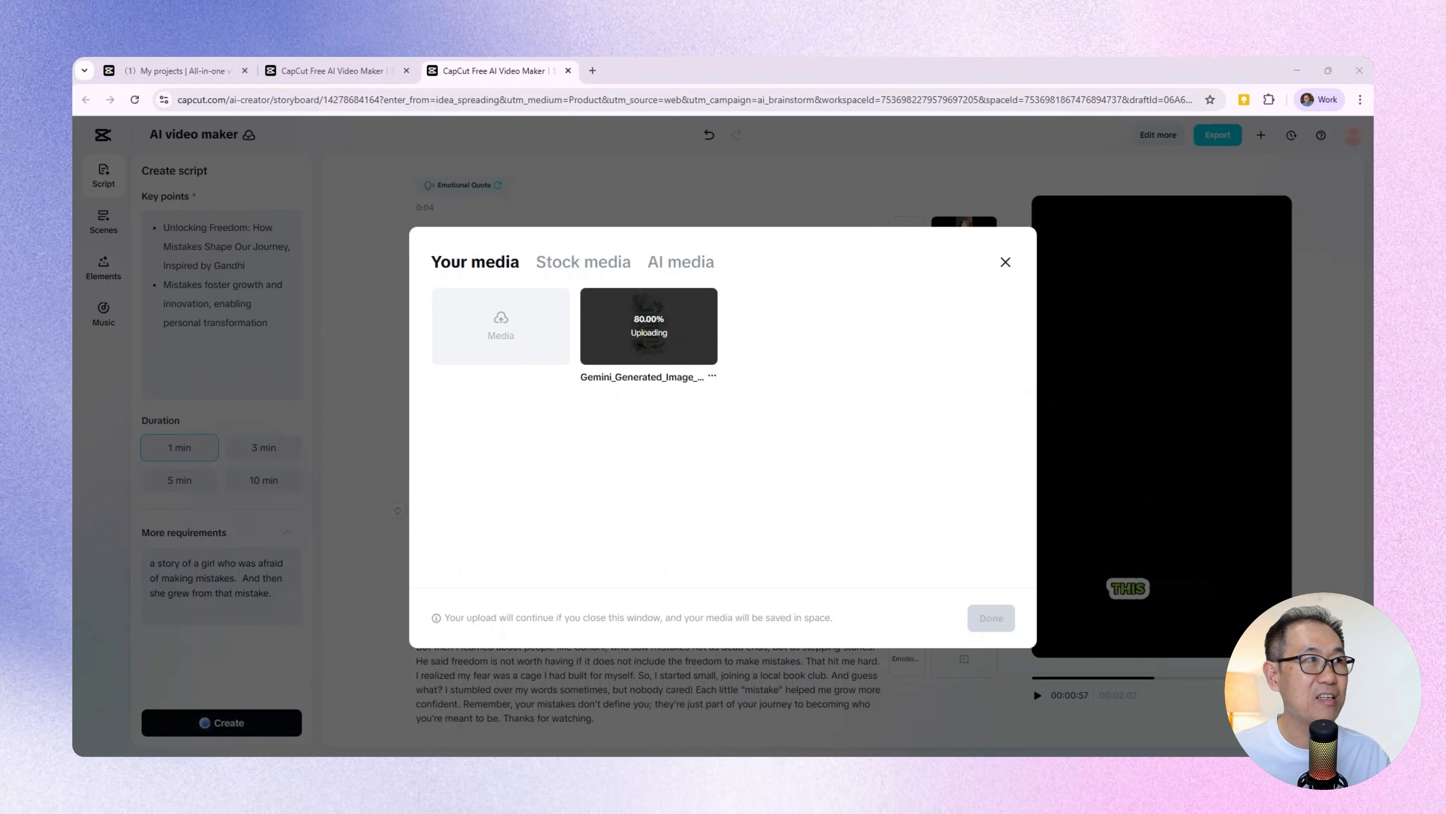
left_click(1001, 623)
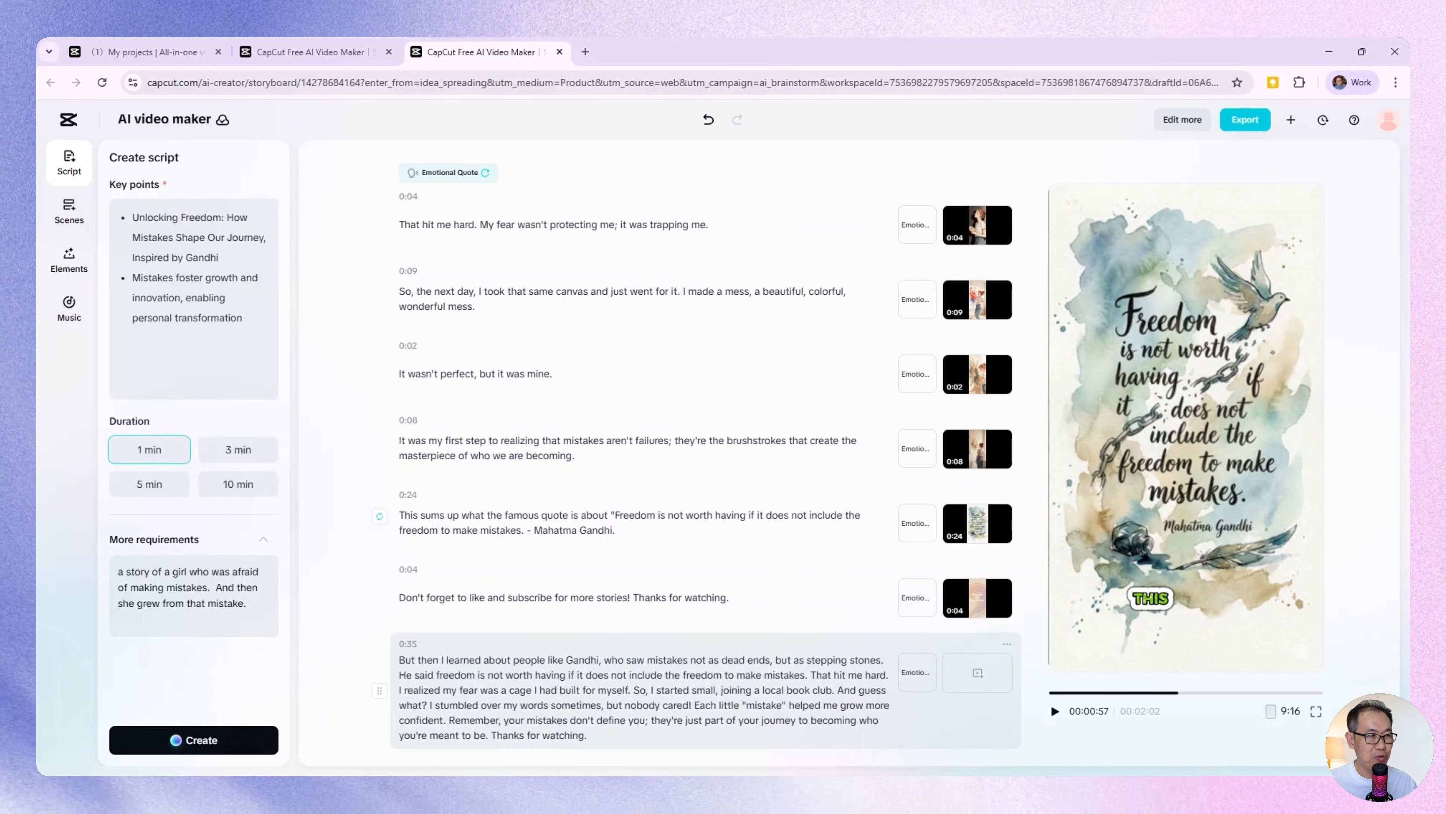
Step: Delete the last scene, the long text block without any media
left_click(1006, 646)
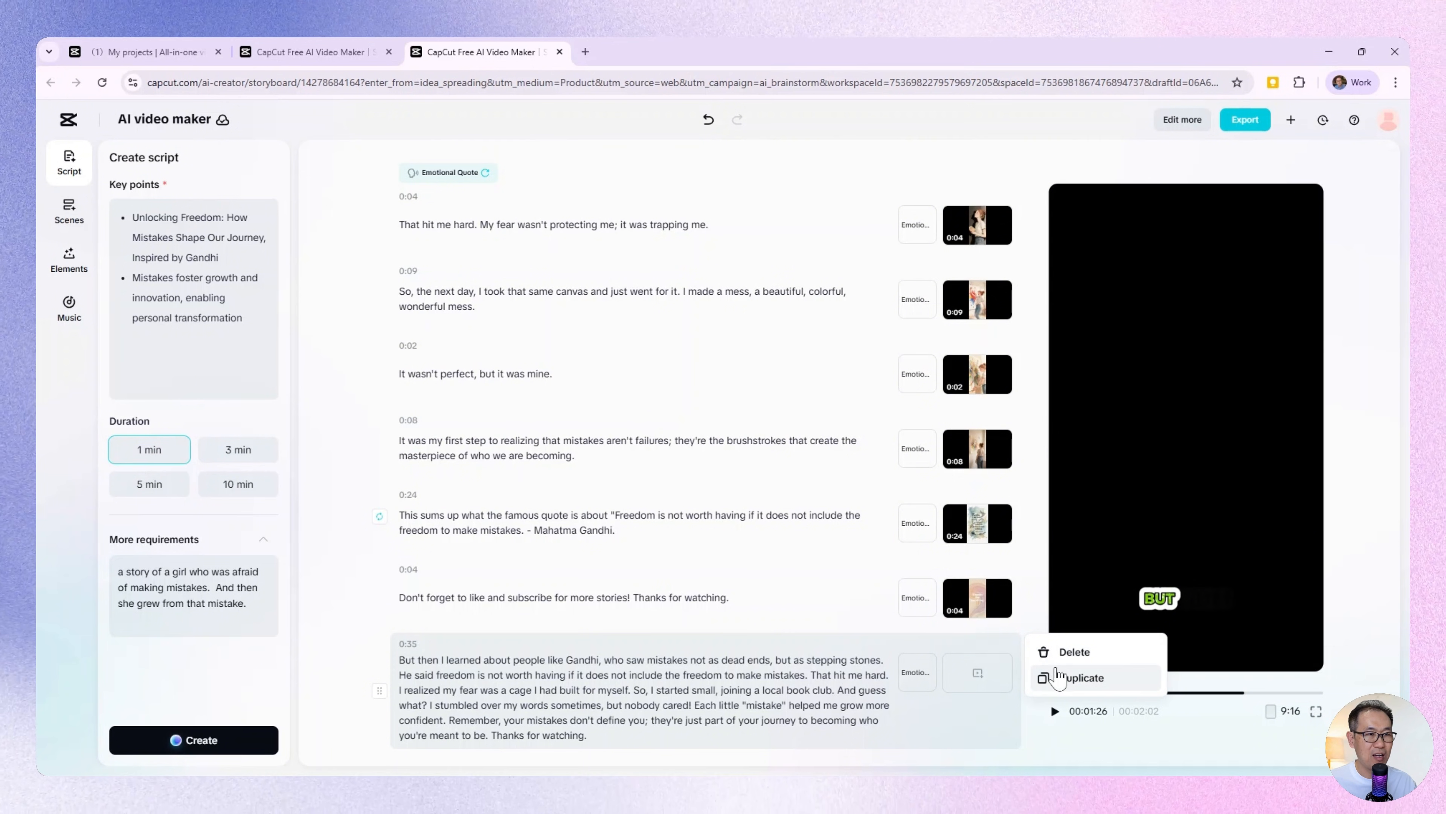
left_click(1069, 654)
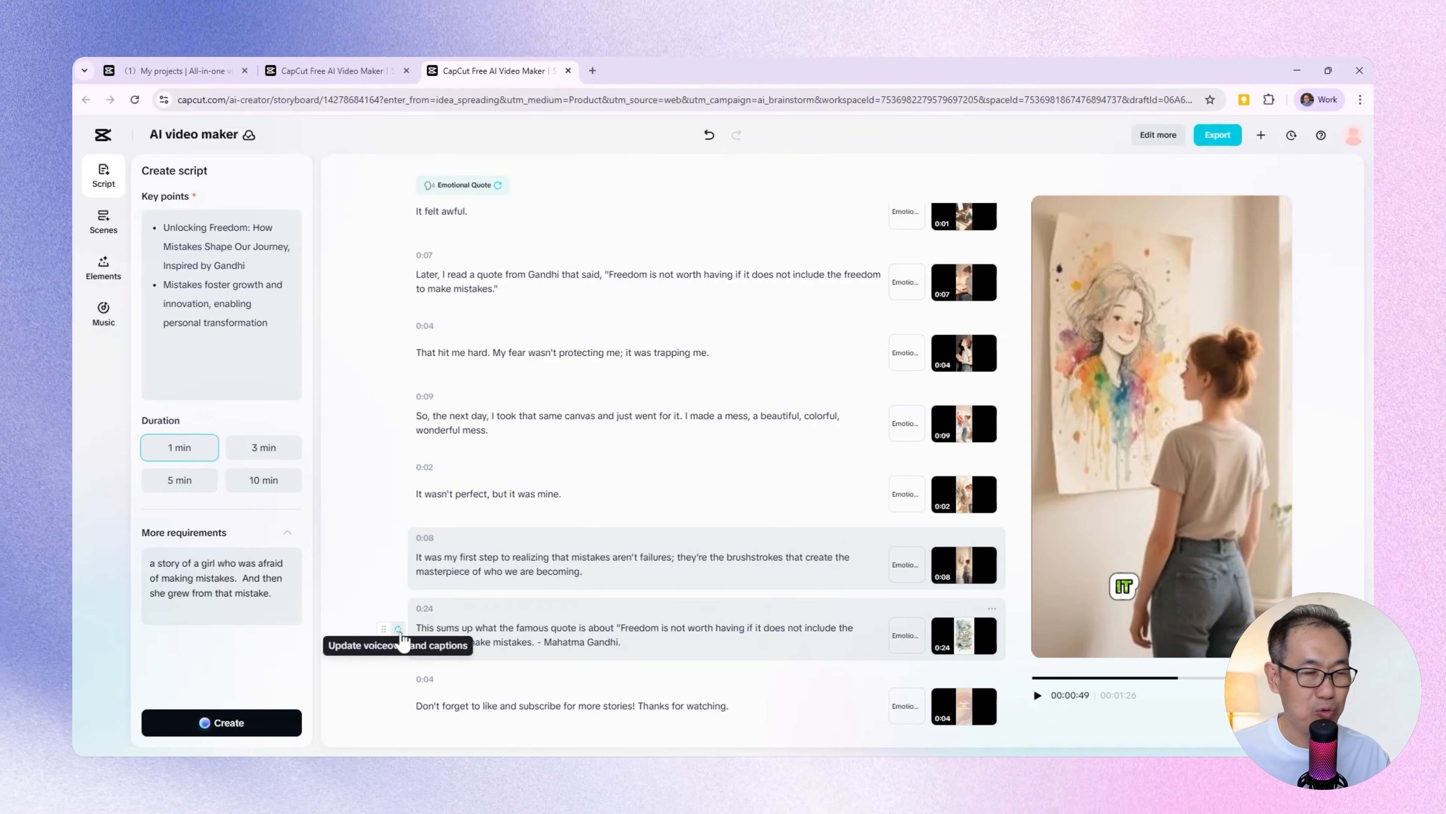
Step: Update the voiceover and captions of the Gandhi quote scene and play the video from the start
left_click(398, 630)
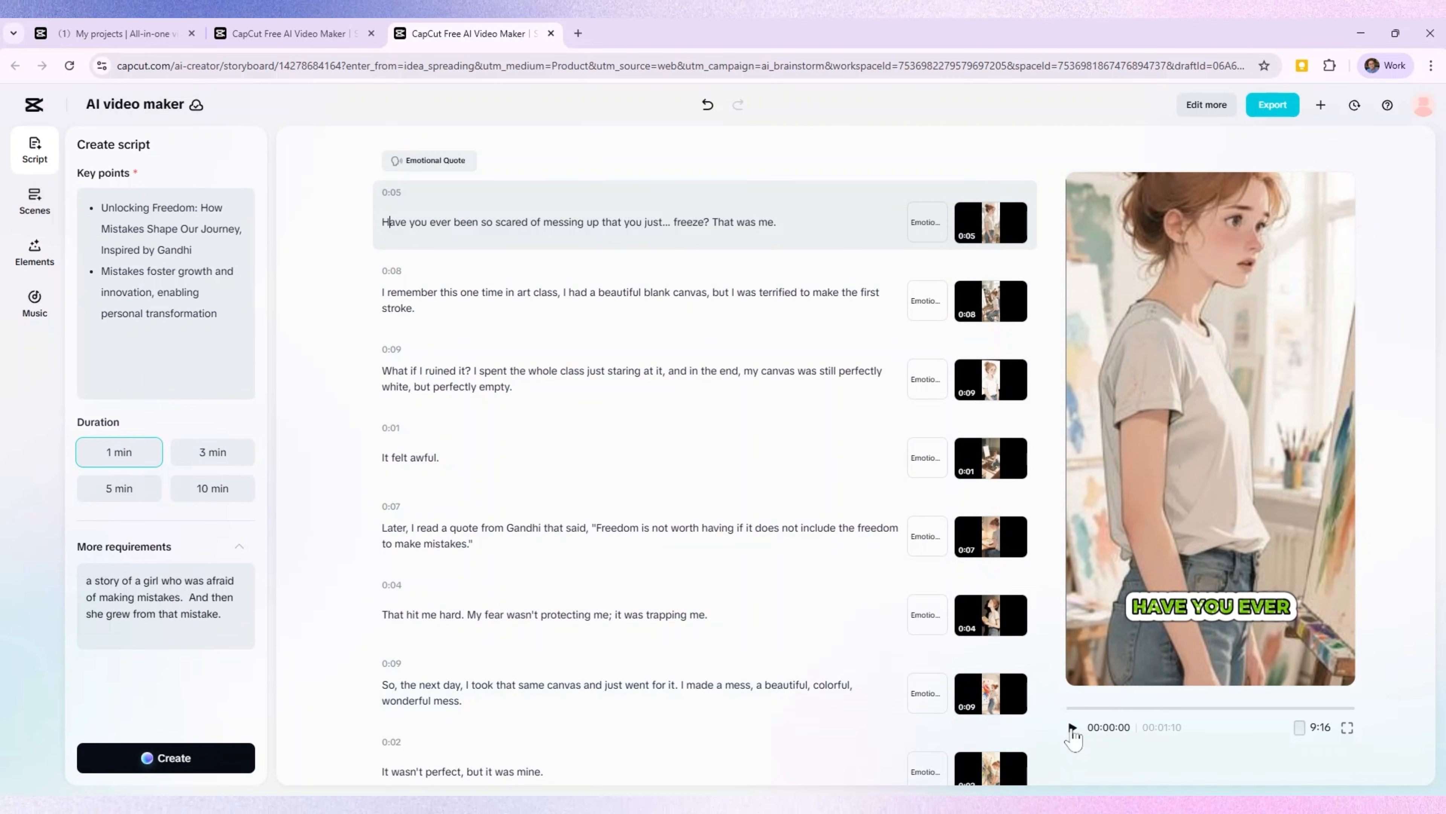
left_click(1073, 729)
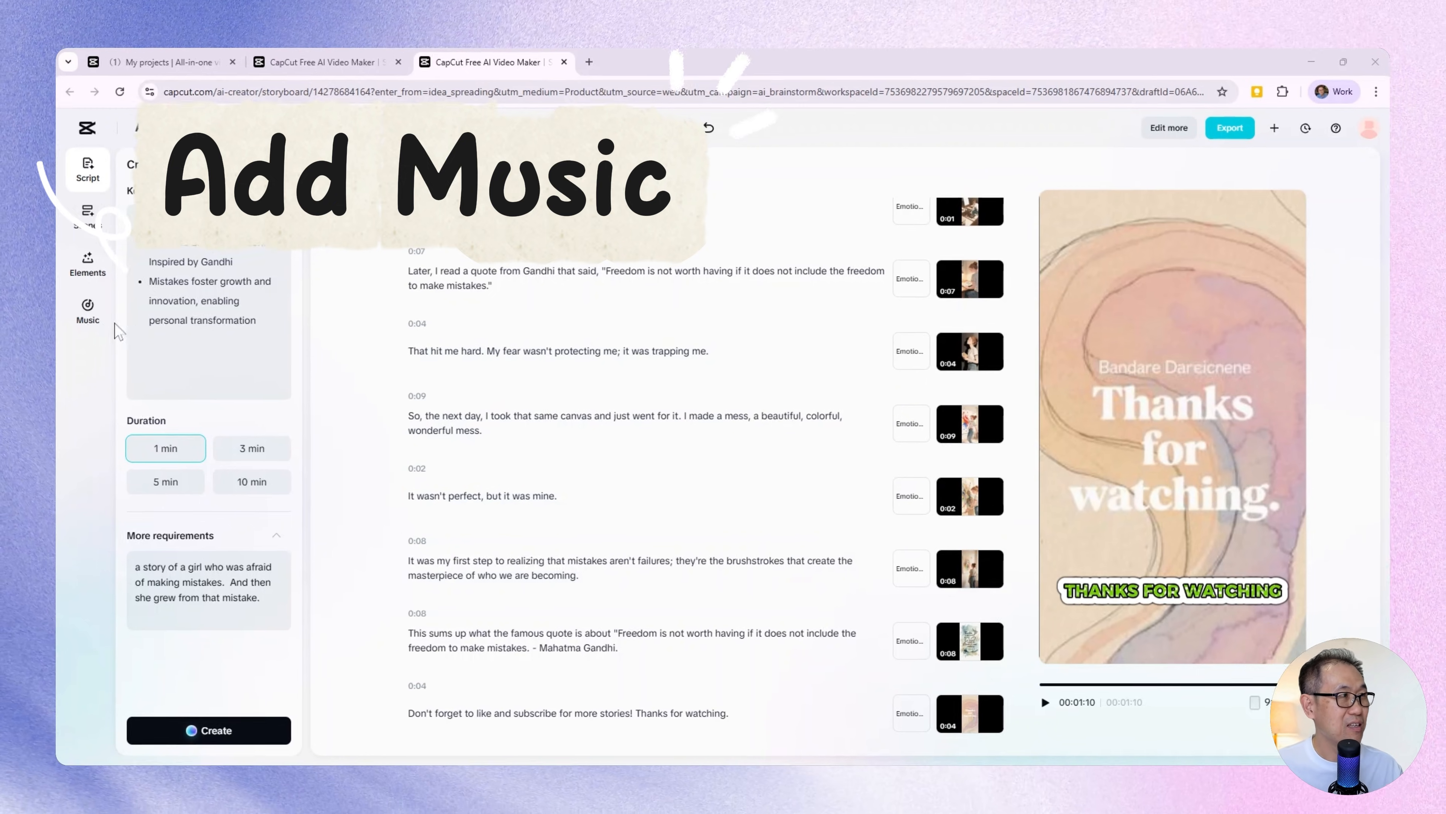
Step: Browse the background music suggestions and add the "Lyrical and emotional piano" track by Art Music Style to the video
left_click(88, 315)
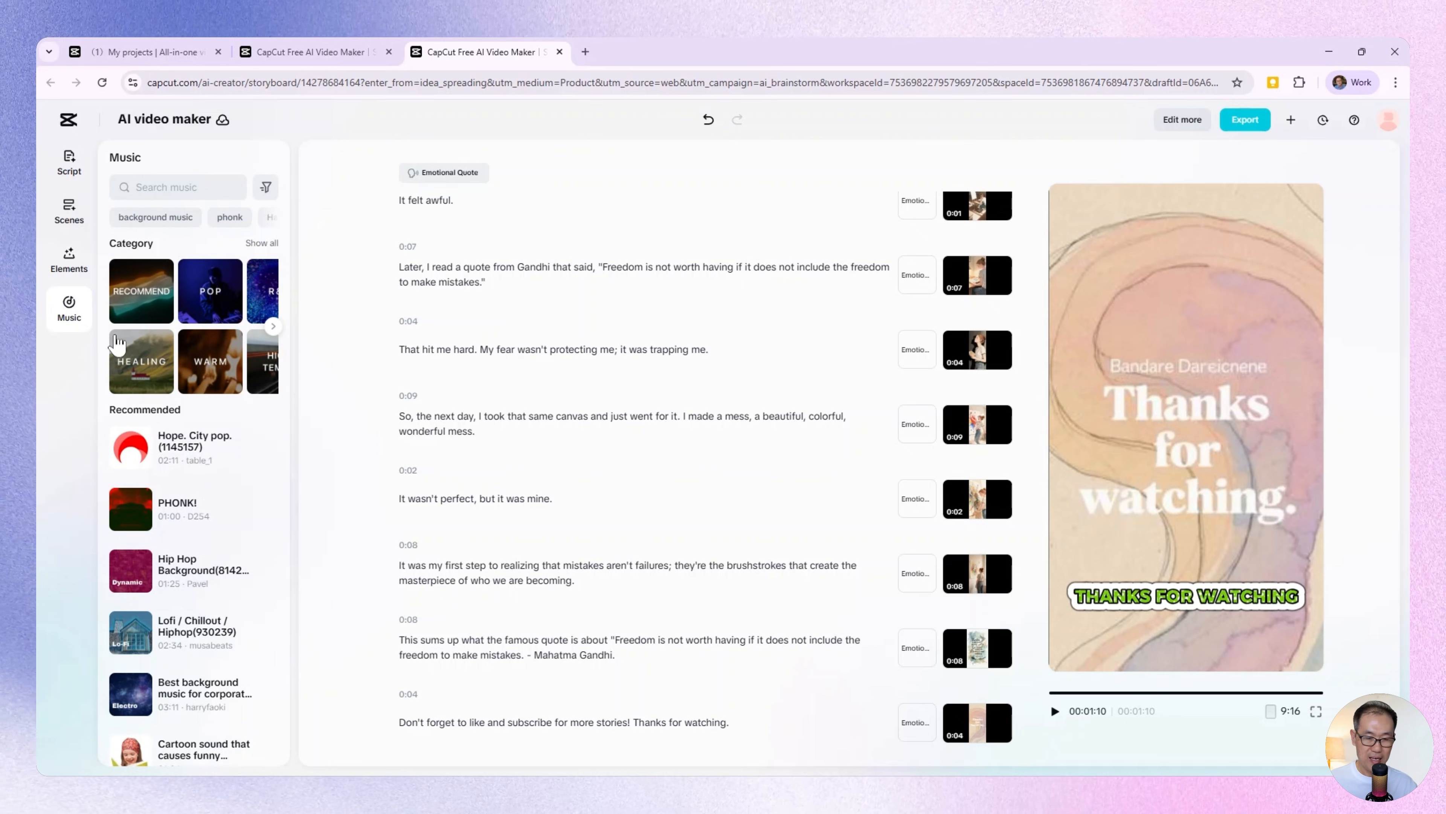
left_click(163, 217)
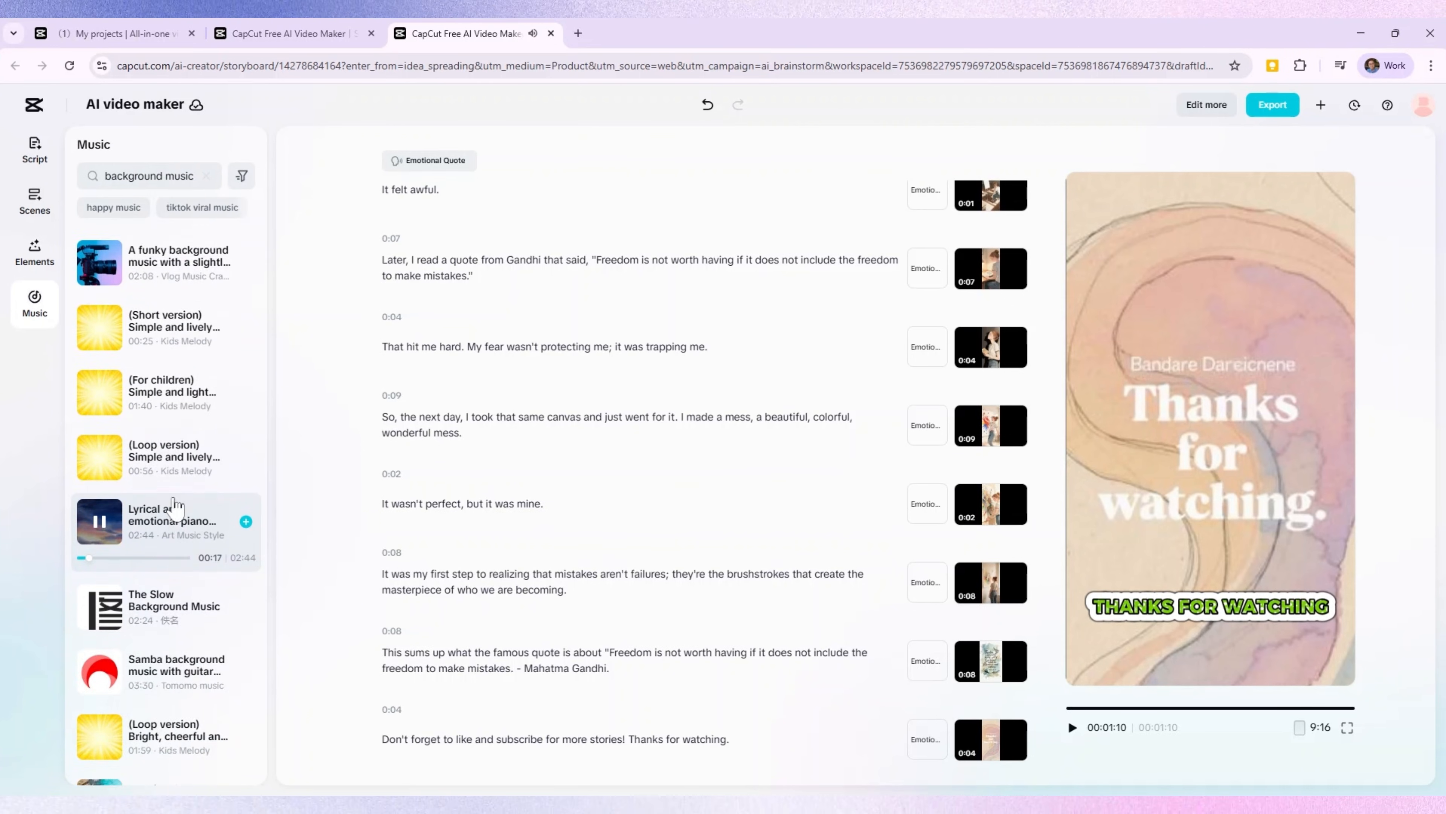
scroll(175, 503, "up", 5)
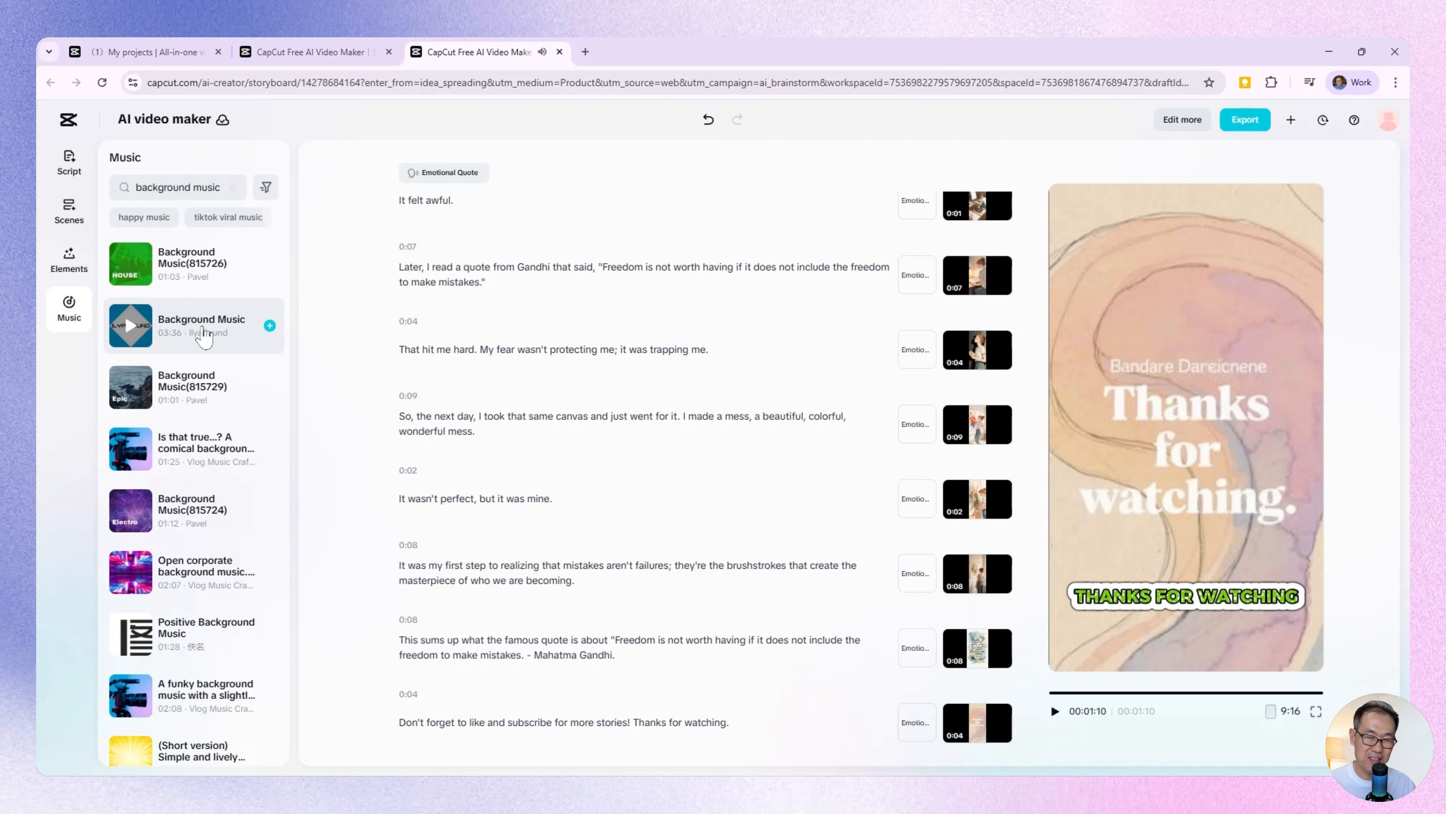
scroll(203, 336, "down", 6)
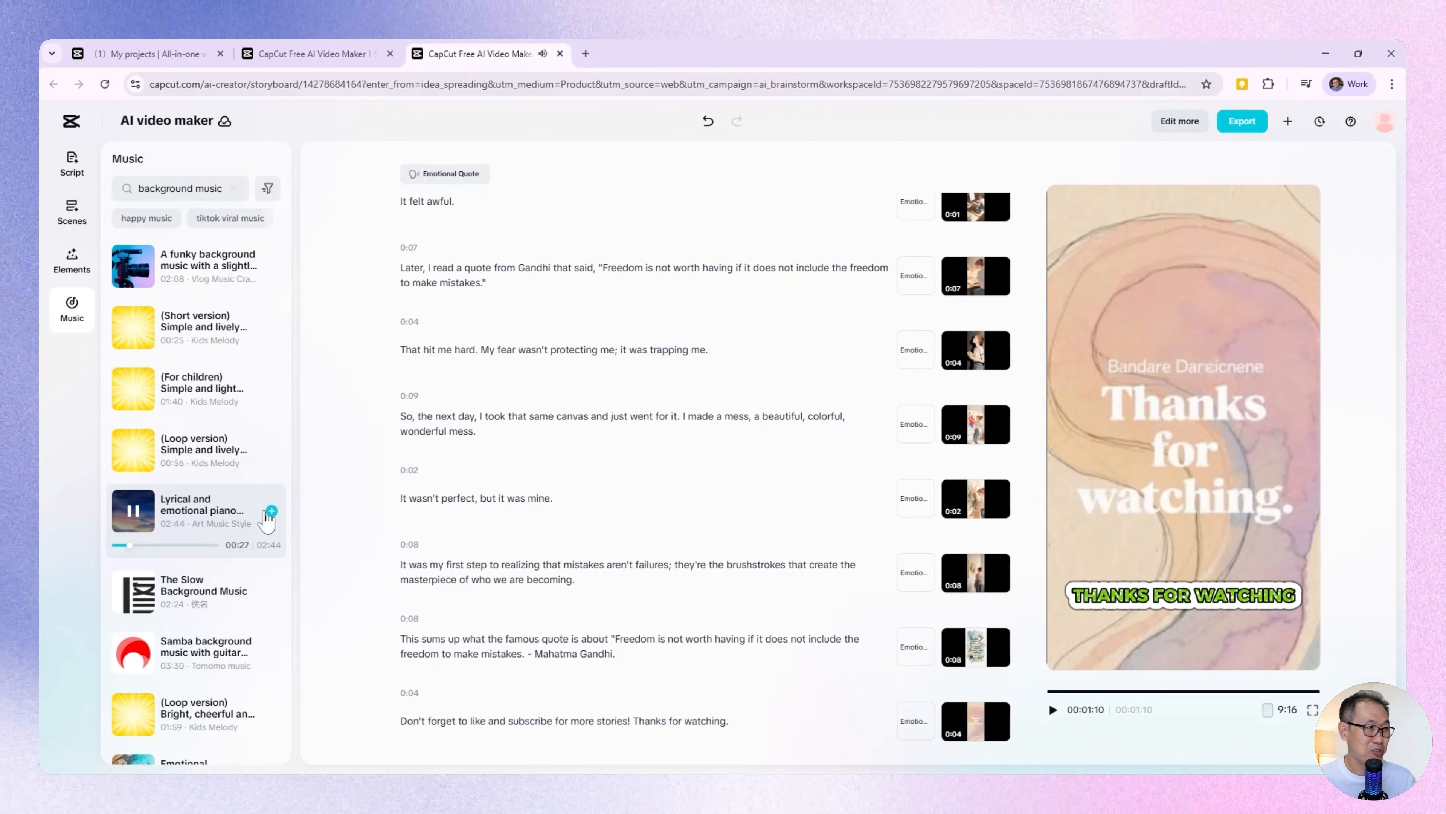
left_click(317, 499)
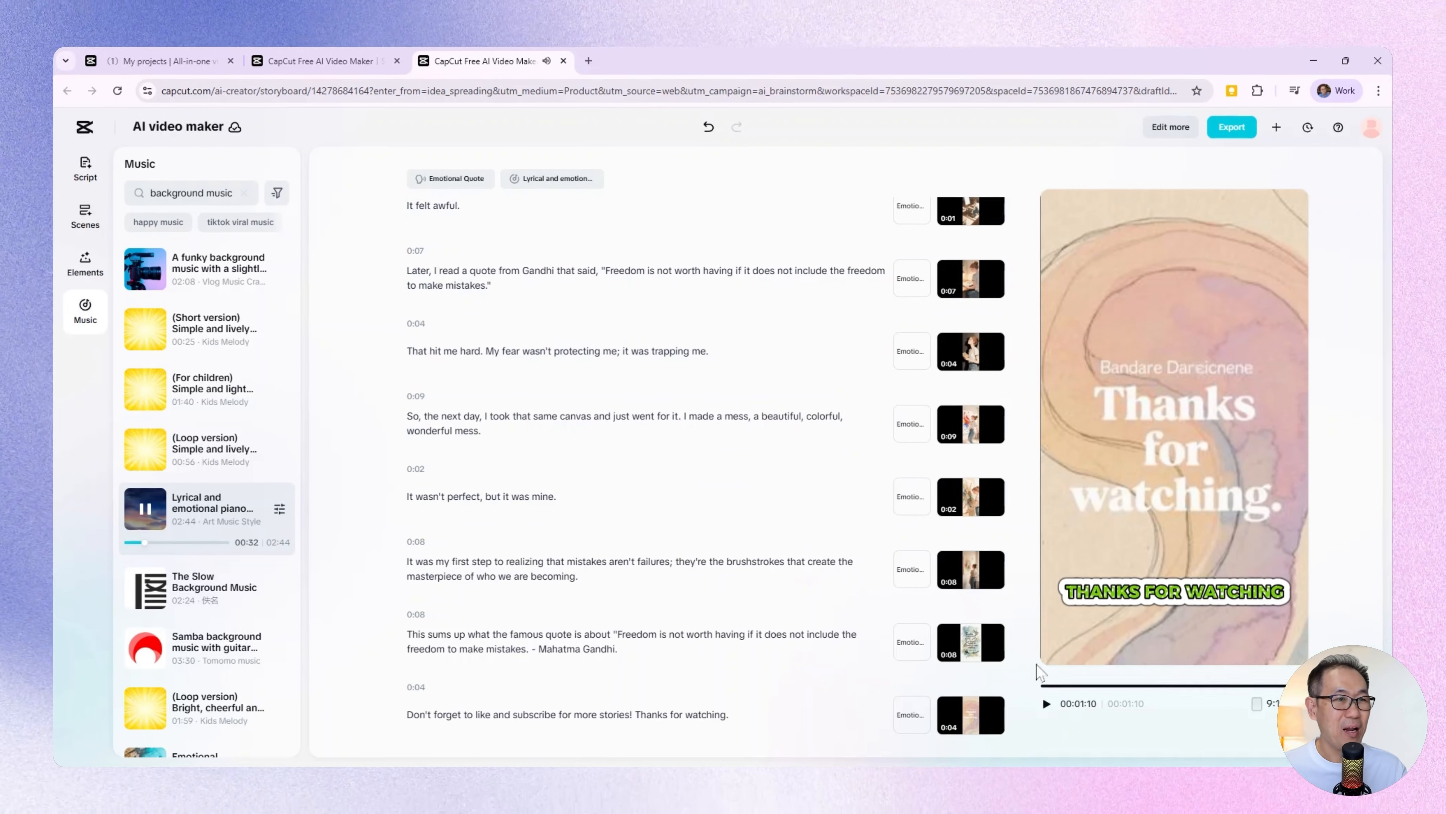
scroll(937, 399, "up", 4)
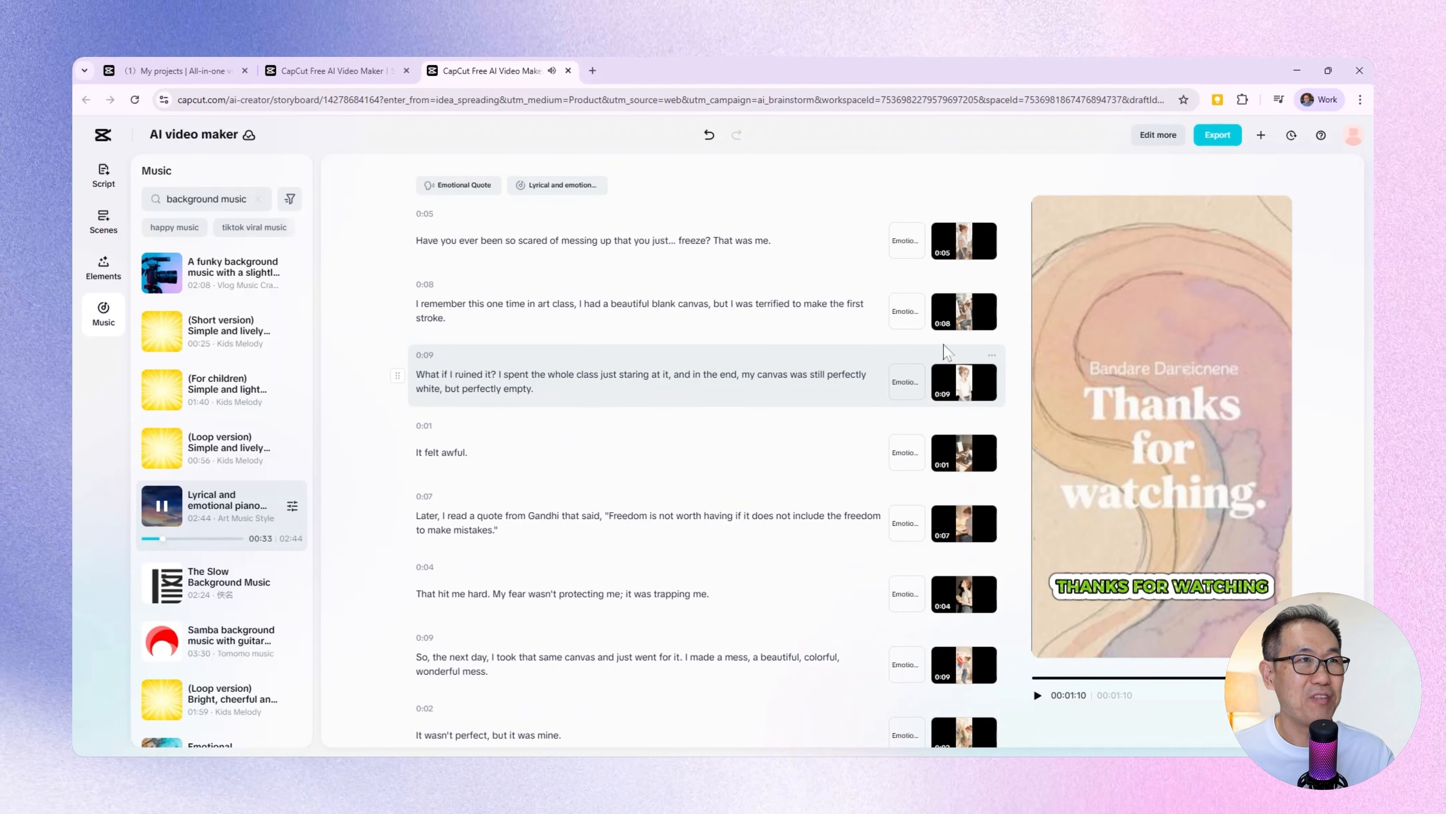
left_click(868, 227)
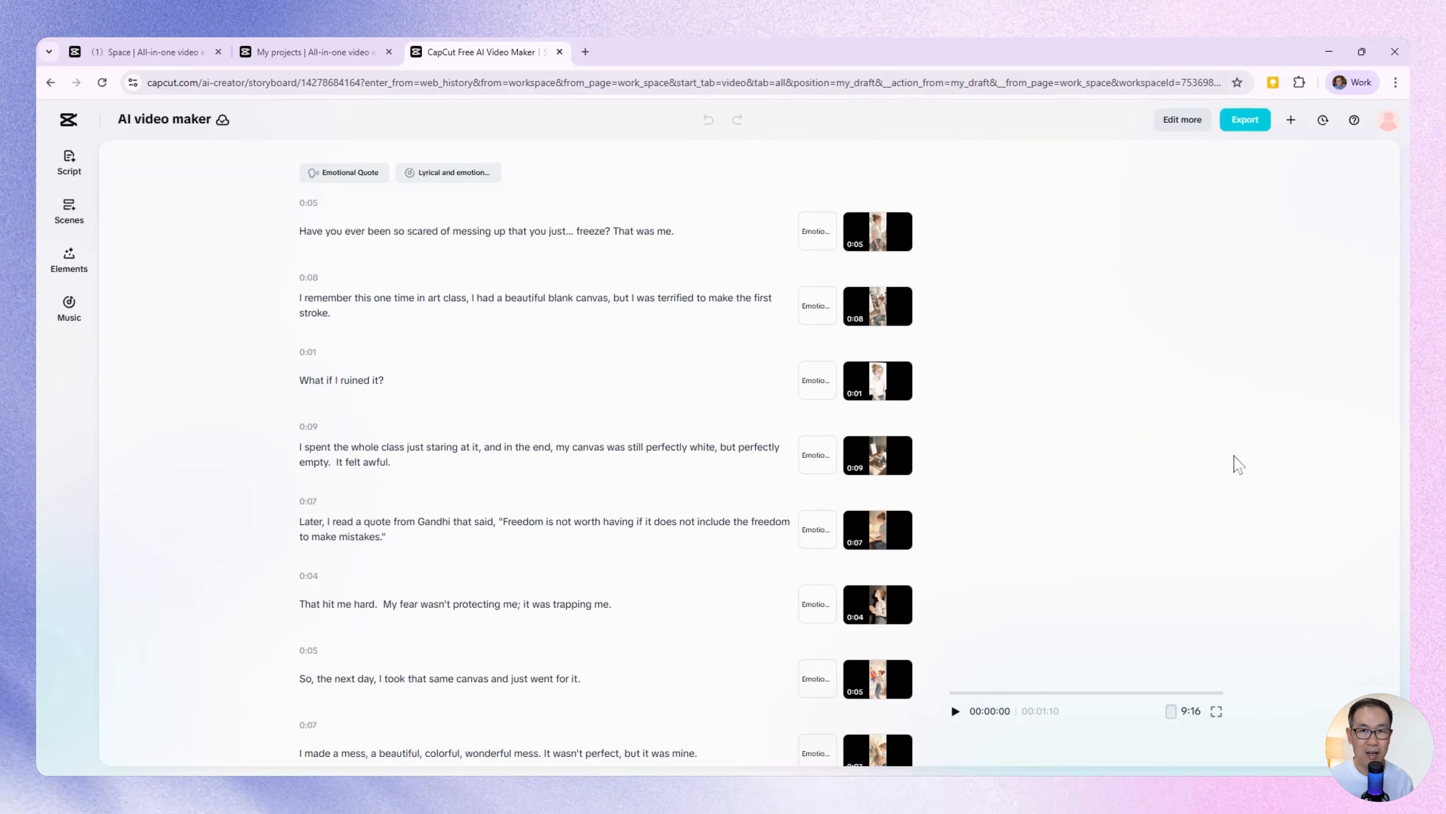
Step: Create a custom avatar from video by uploading the selfie and consent videos and submitting them
left_click(73, 217)
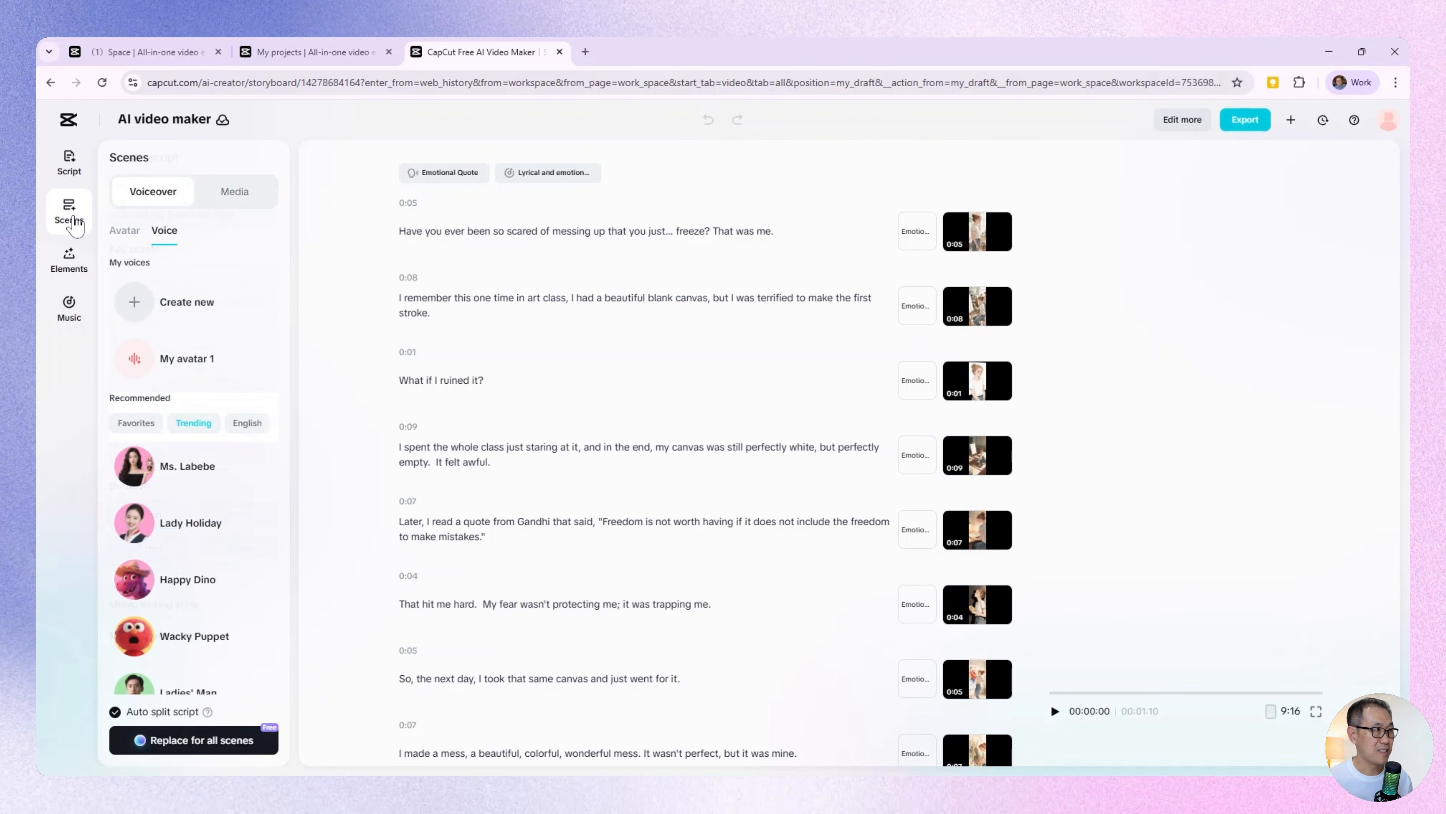
left_click(125, 231)
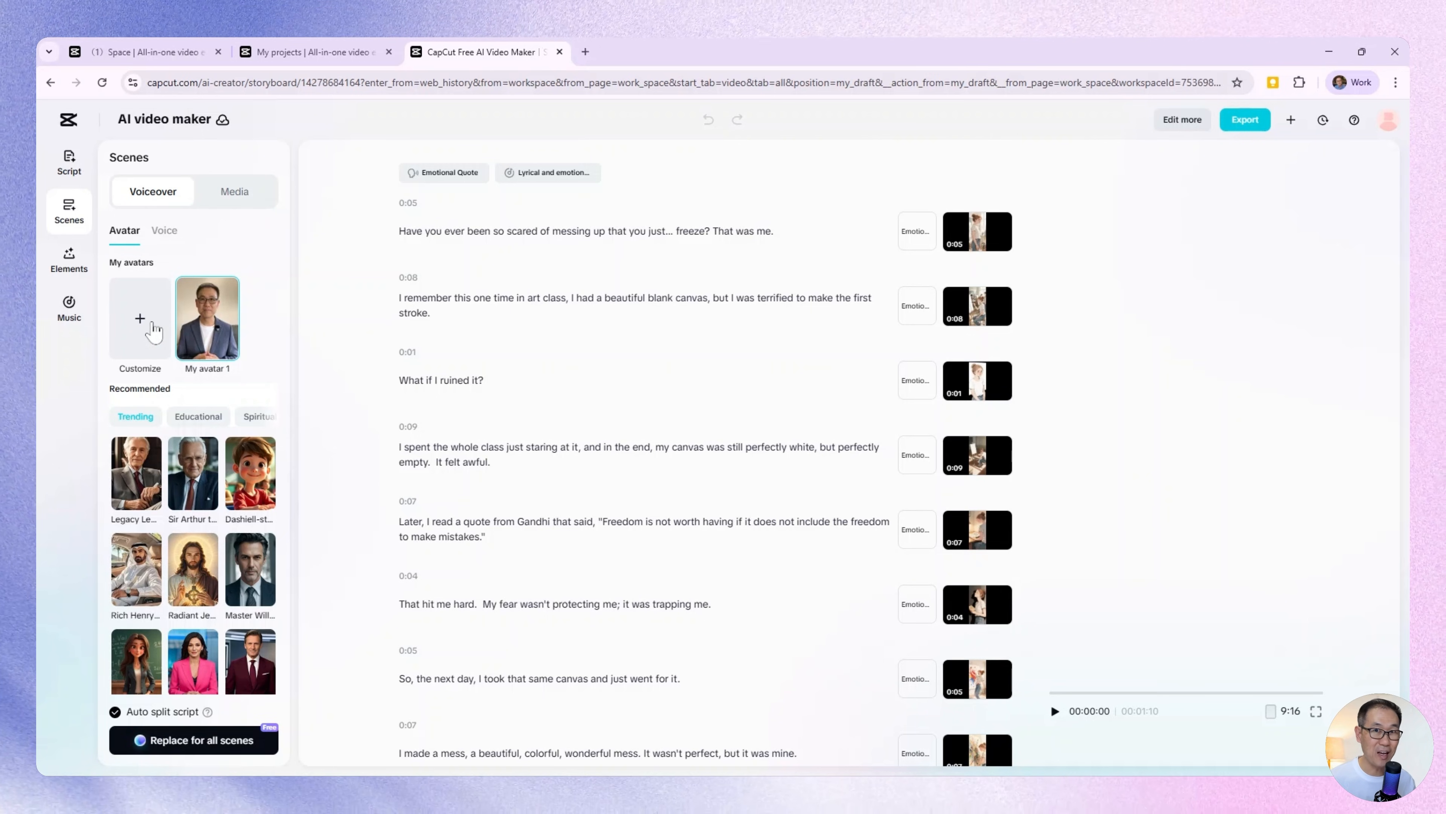
left_click(140, 328)
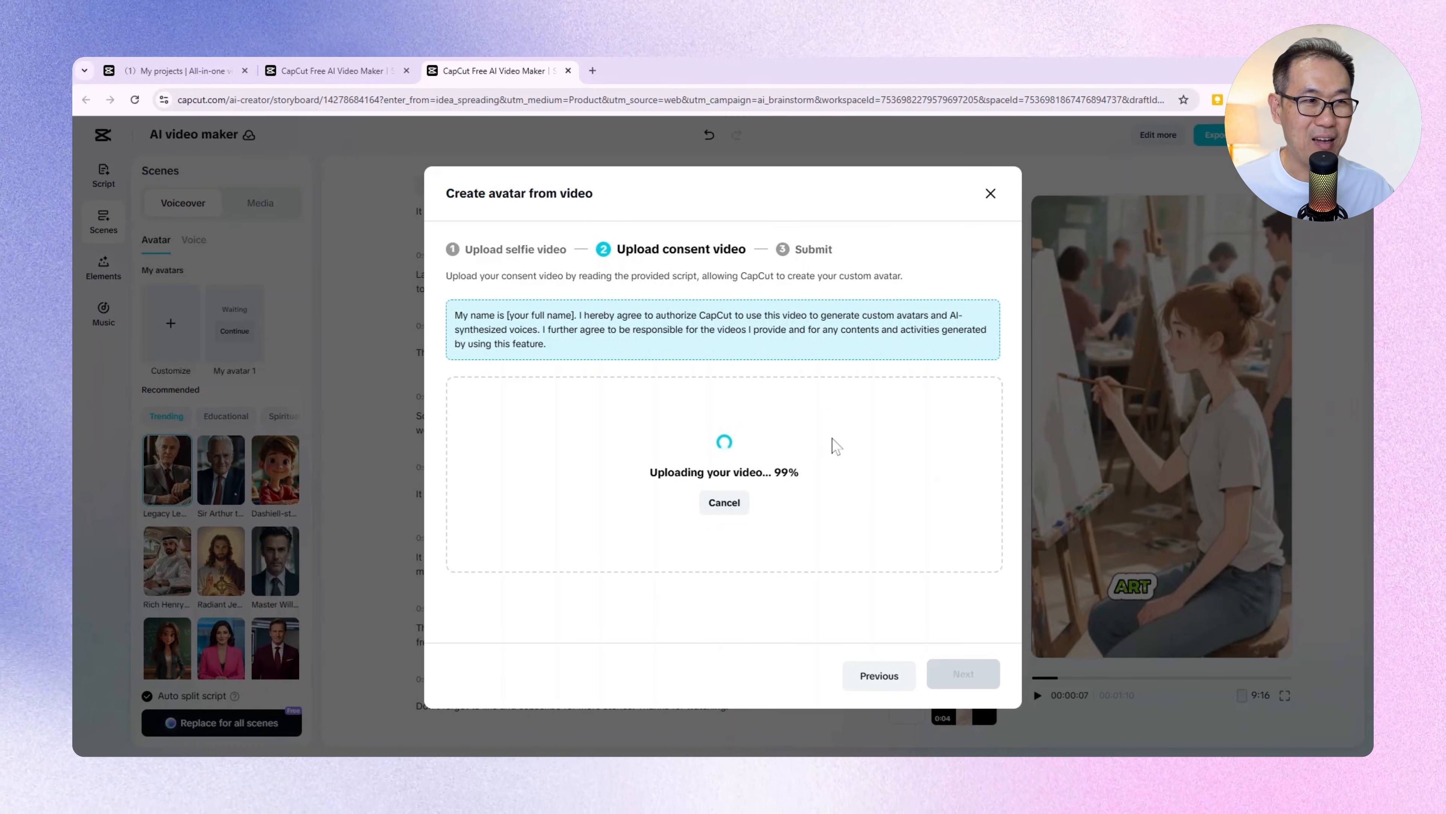
left_click(963, 675)
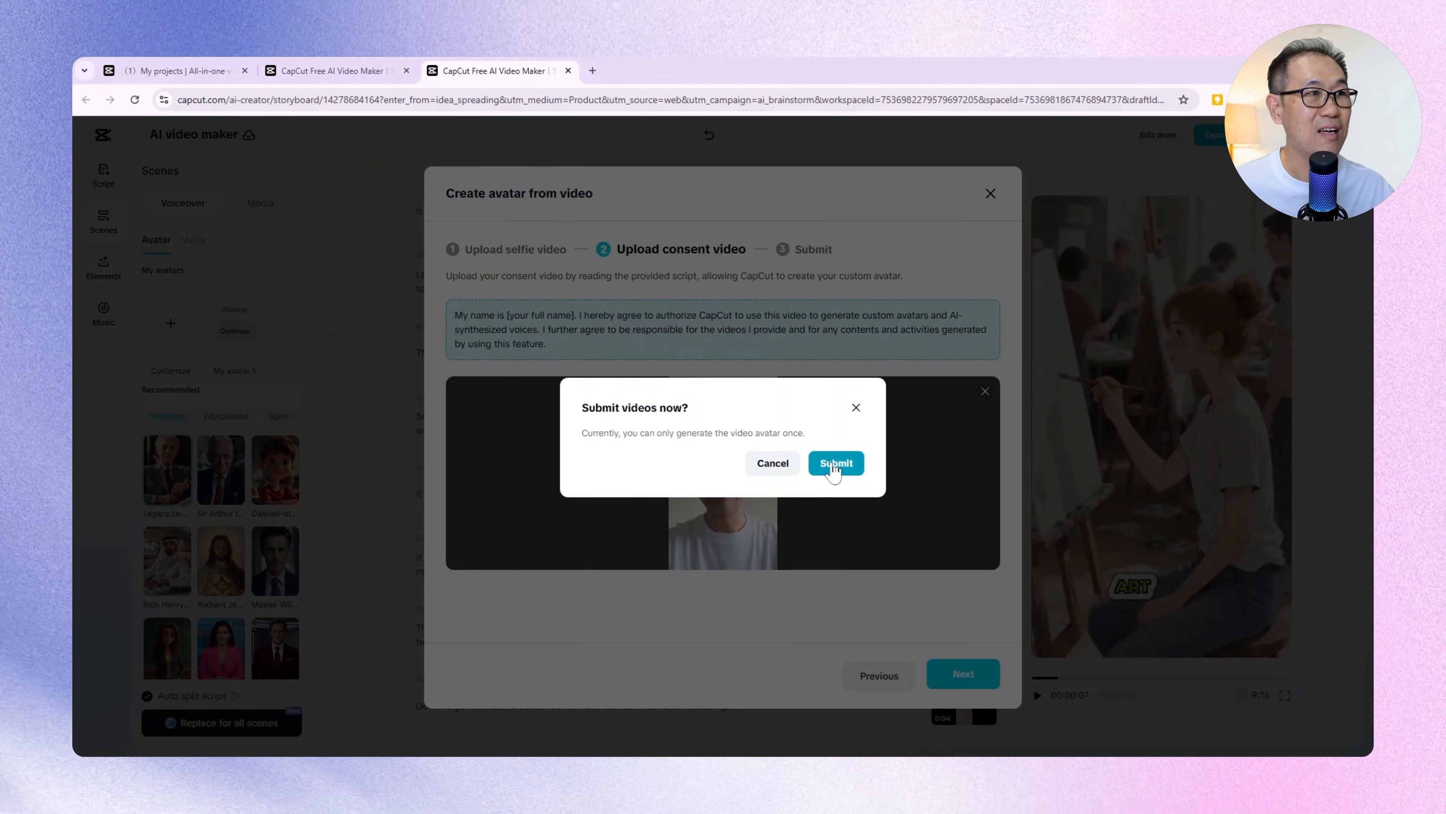
left_click(836, 462)
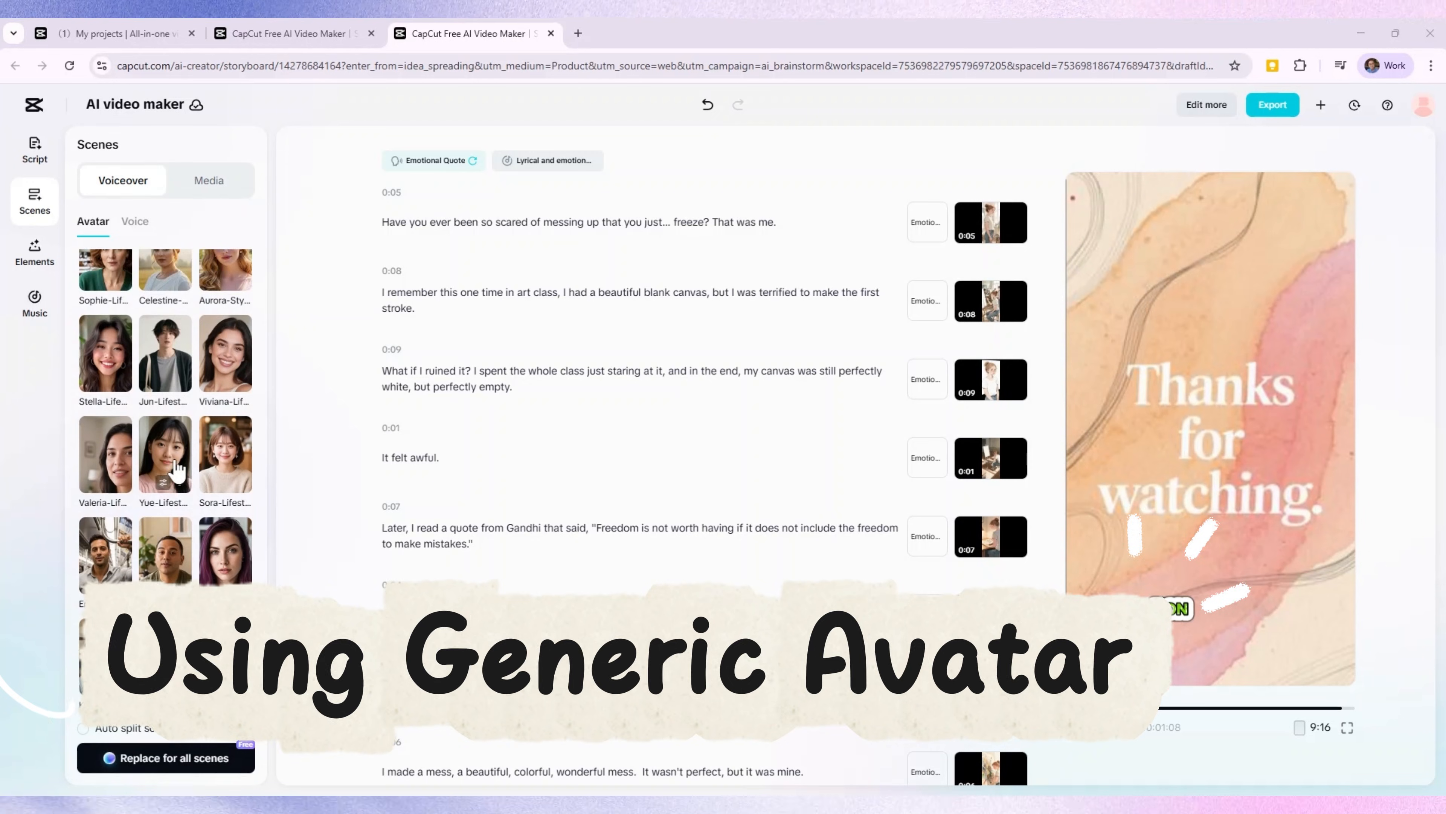
Step: Set up the Yue-Lifestyle-Living Room-Selfie avatar with the Emotional Quote voice and no background
scroll(179, 473, "down", 3)
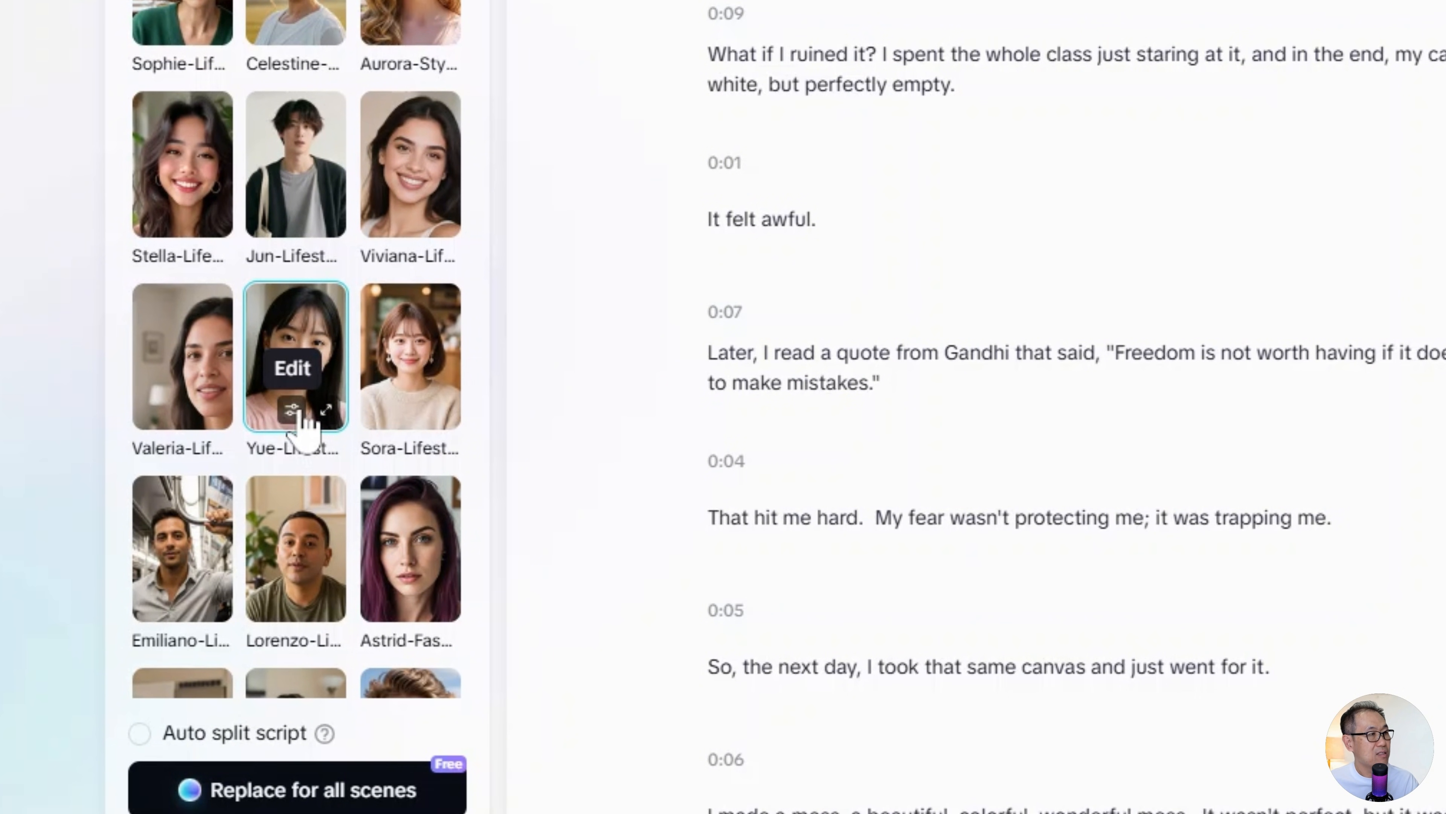
left_click(293, 409)
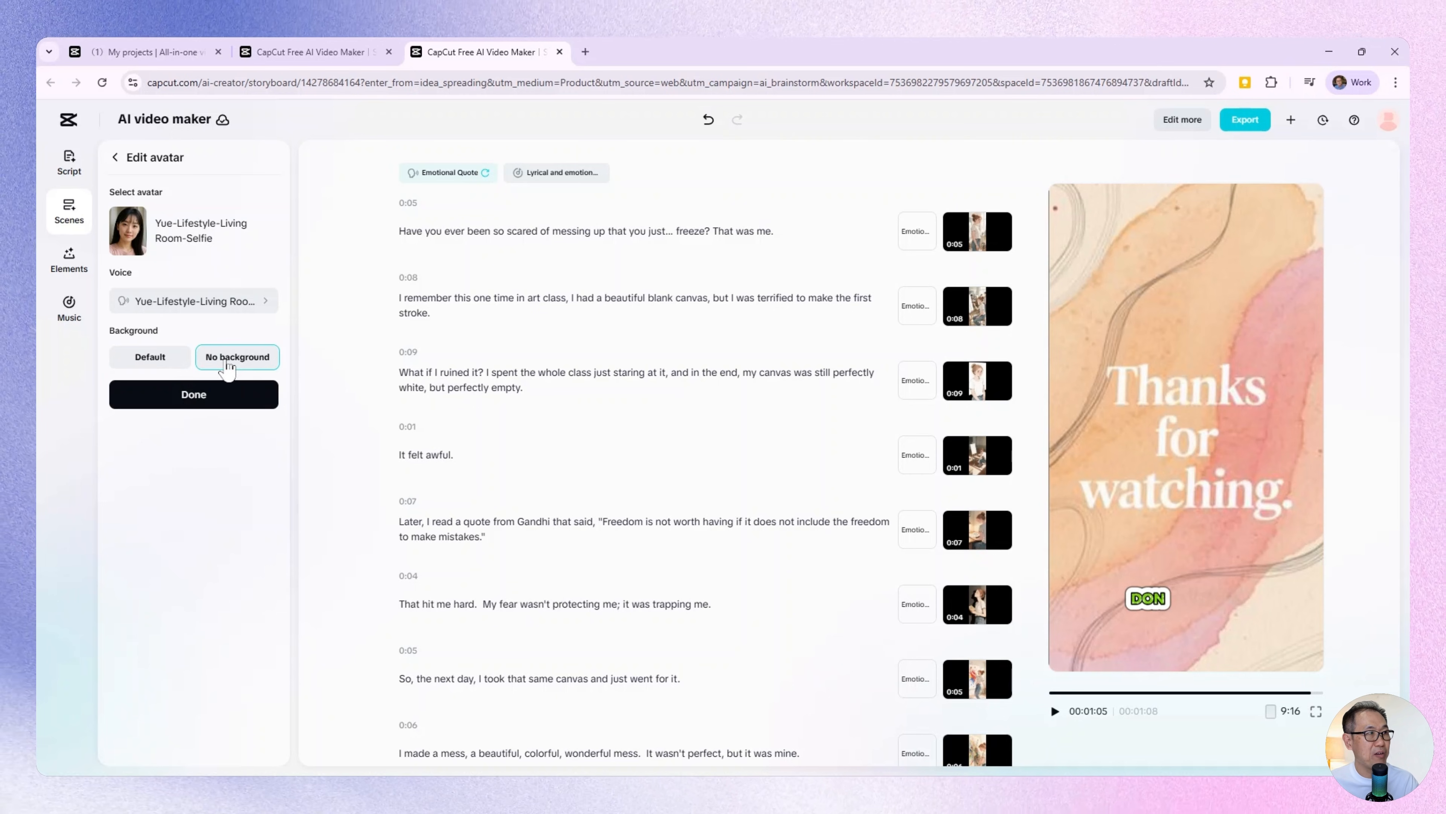
left_click(183, 307)
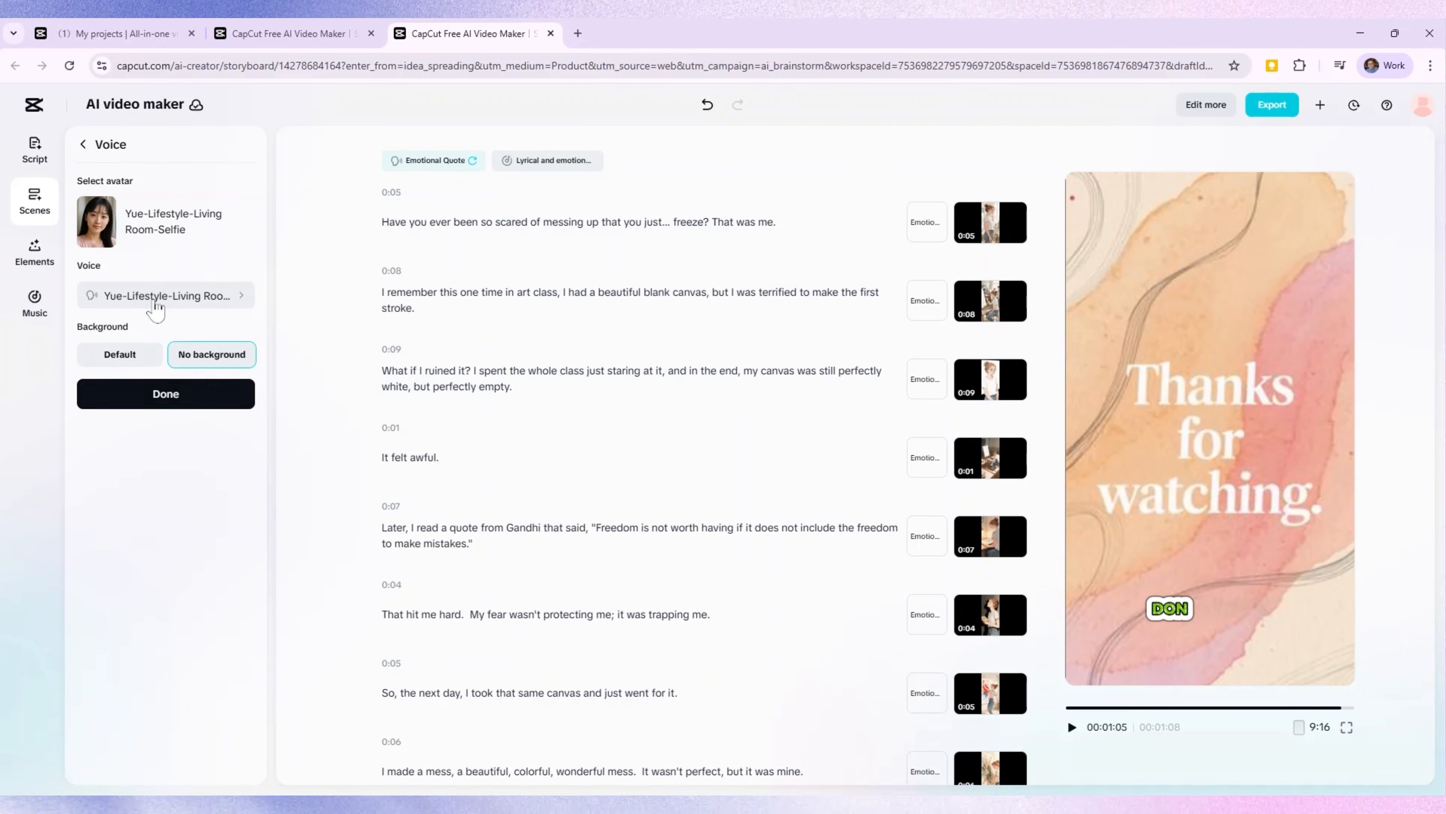
left_click(156, 308)
left_click(119, 304)
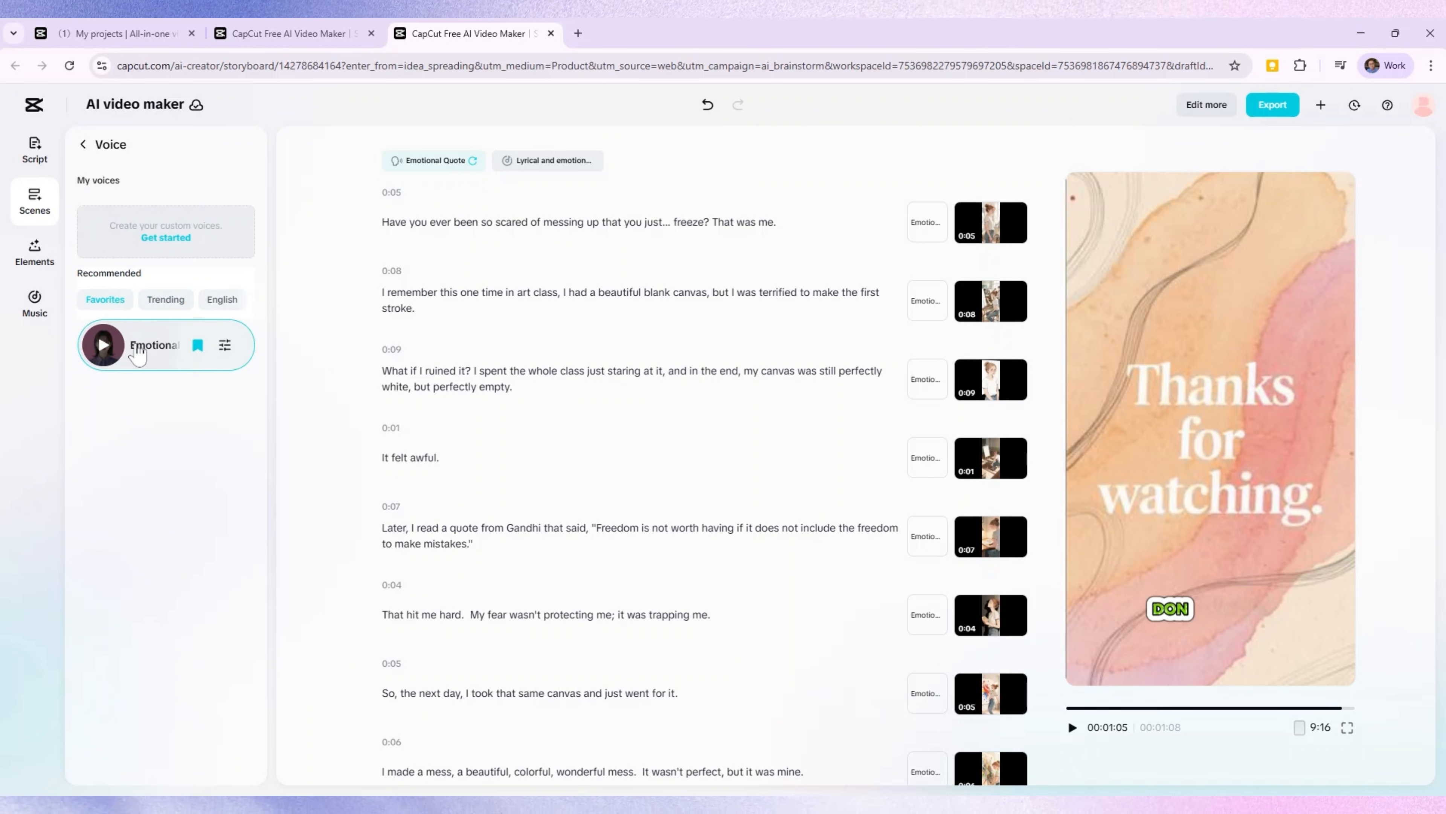
left_click(83, 145)
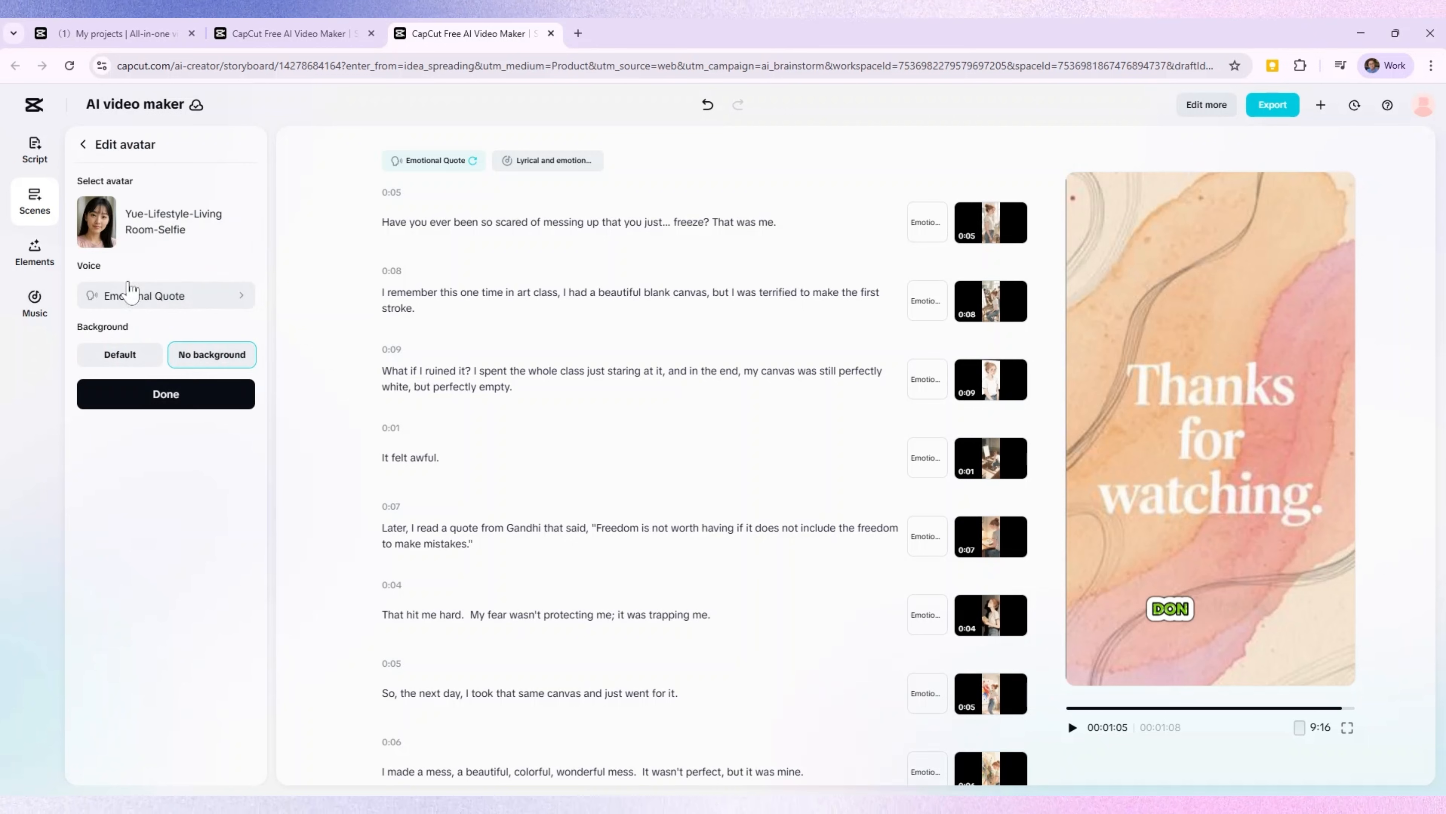
left_click(183, 401)
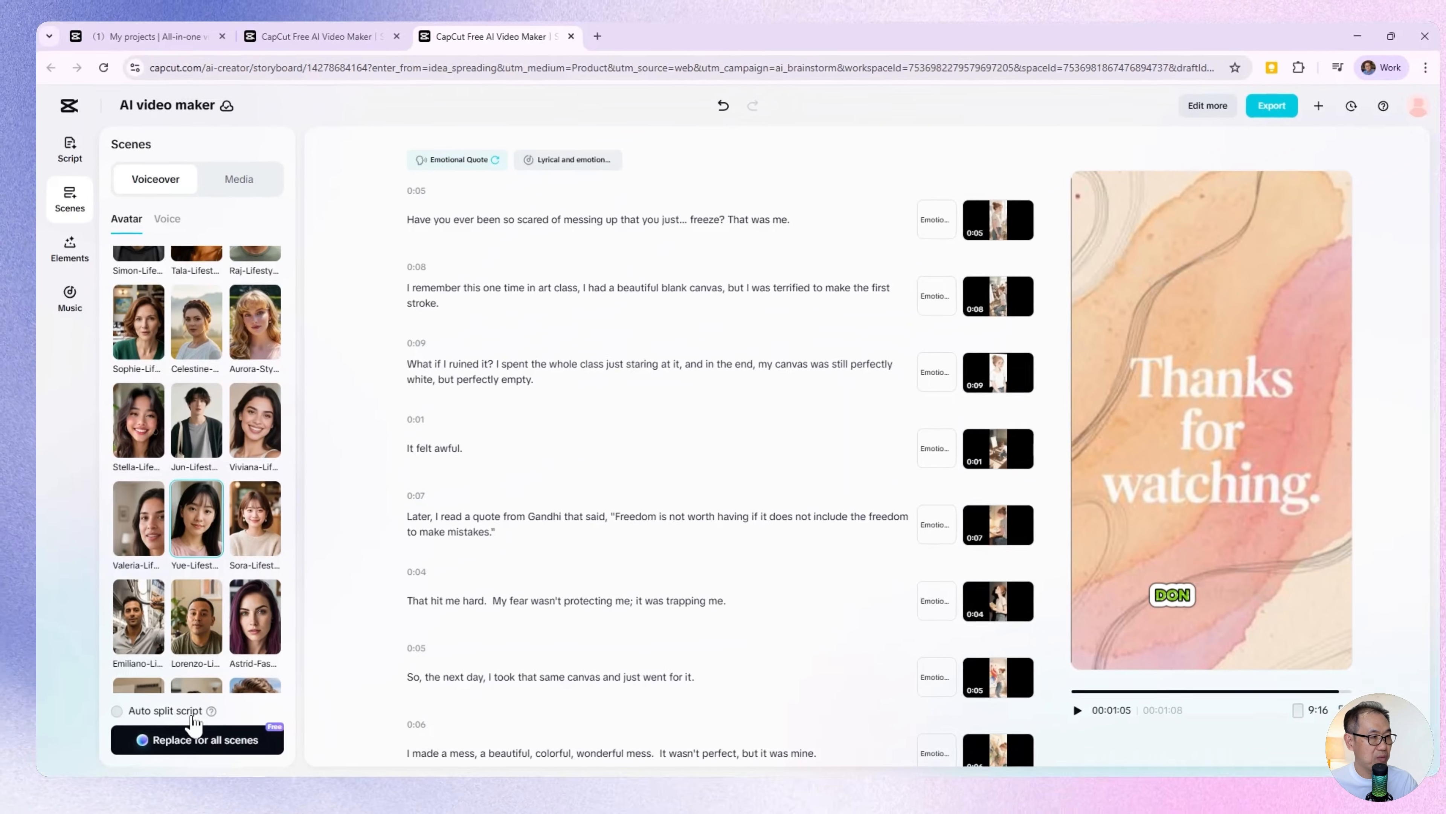
Step: Apply the Yue avatar to all scenes with auto split script off, replacing the current voiceover, and reload the page
scroll(740, 399, "down", 5)
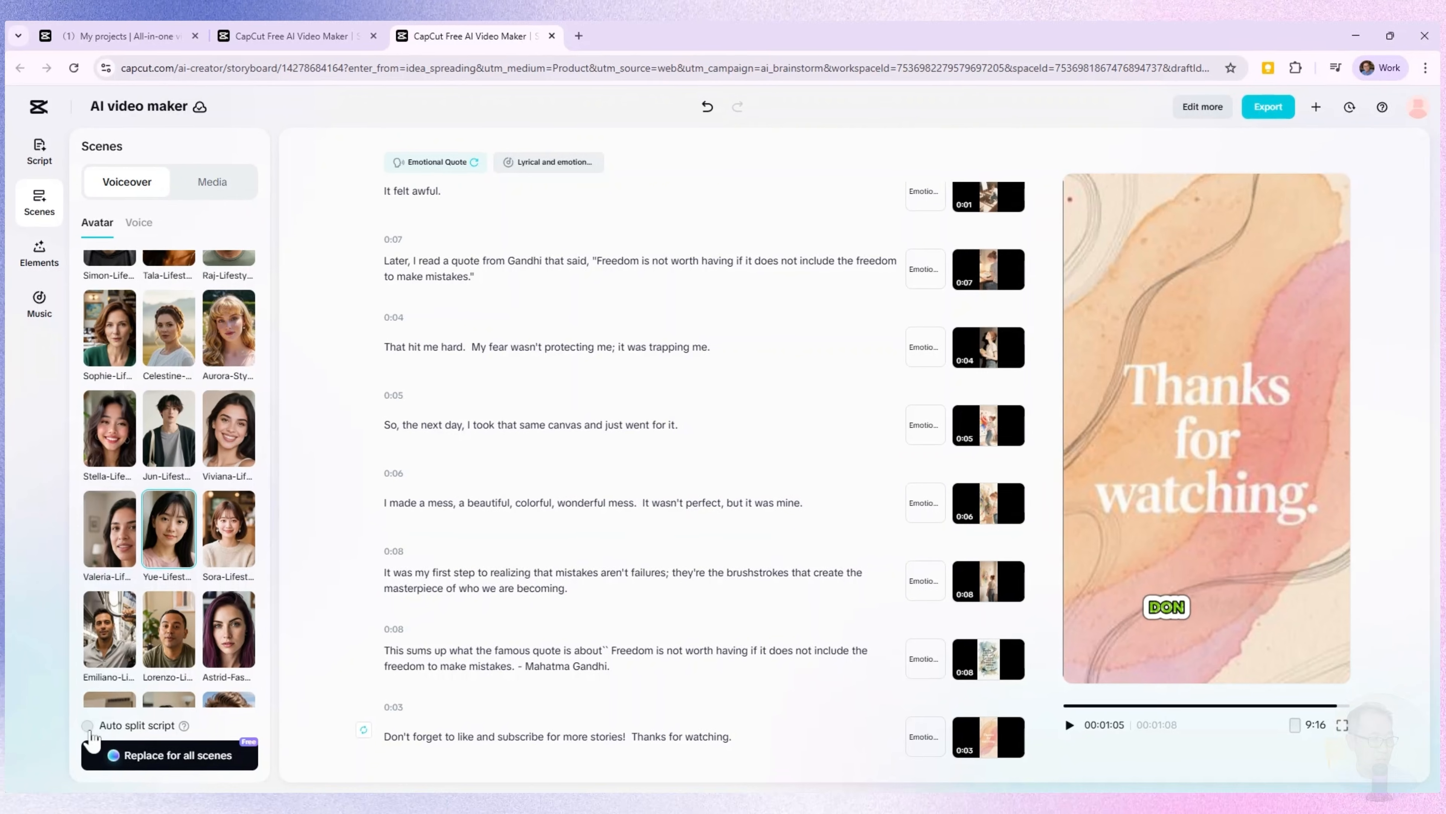
left_click(157, 761)
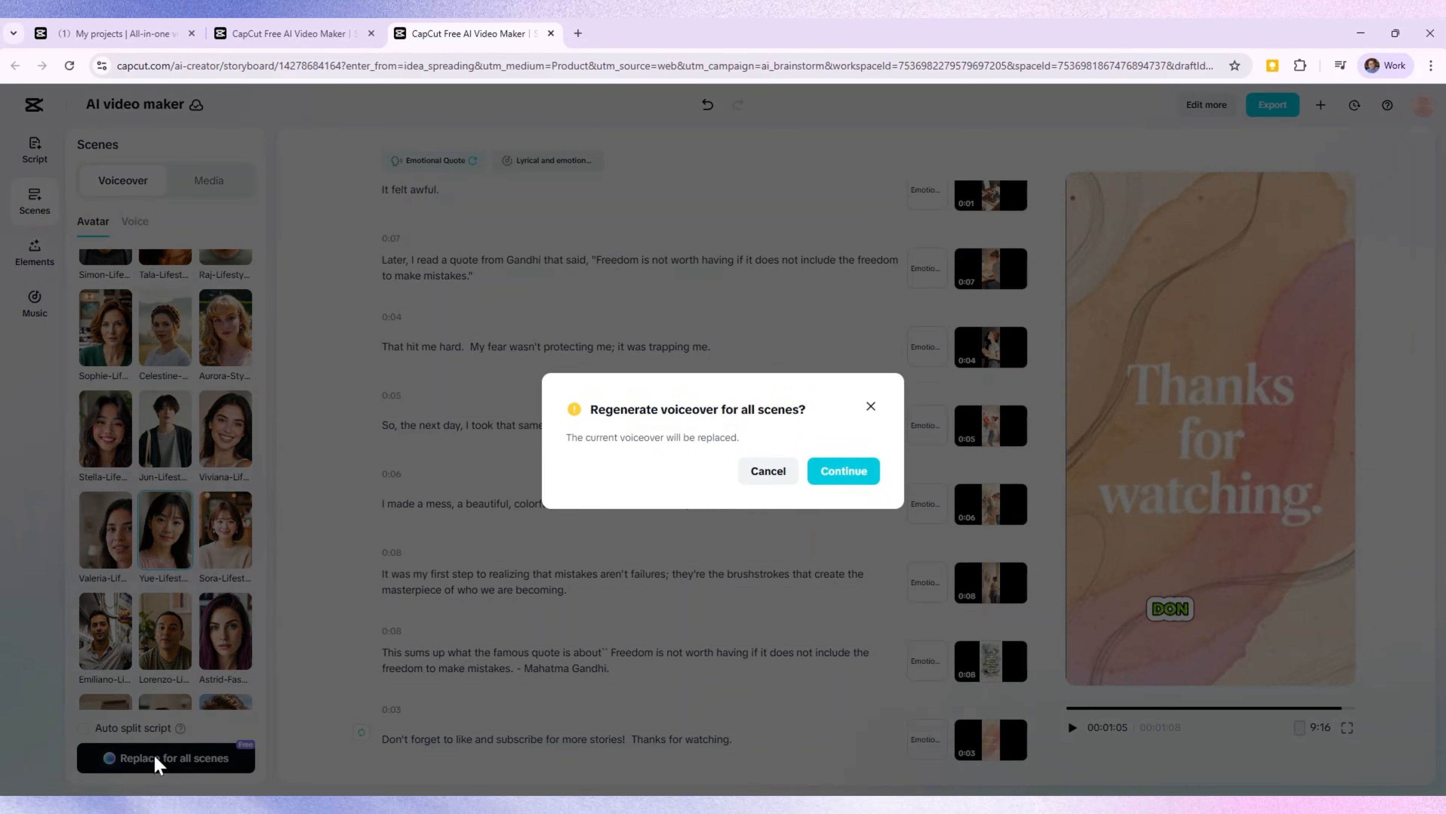
left_click(843, 470)
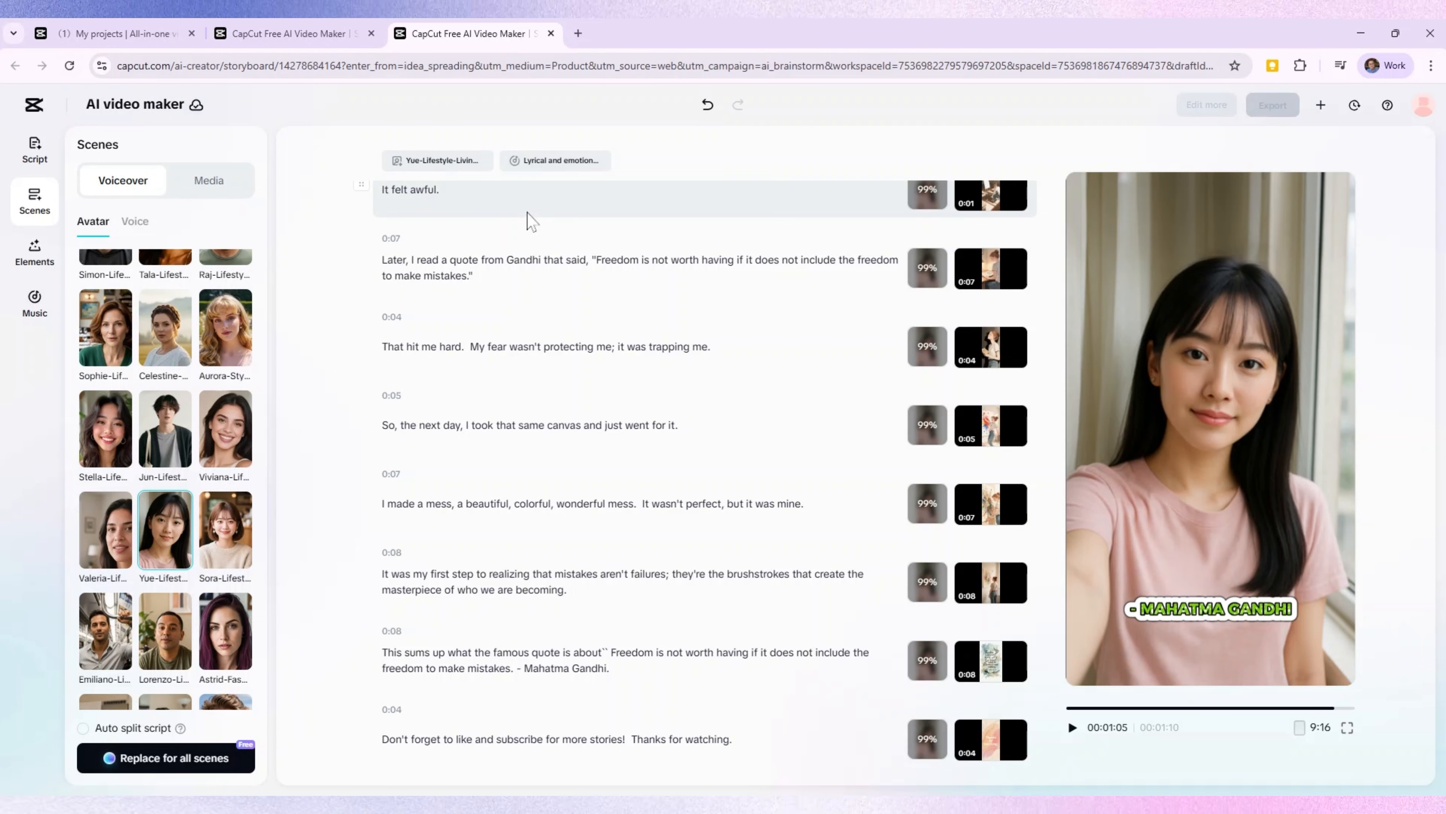
left_click(69, 65)
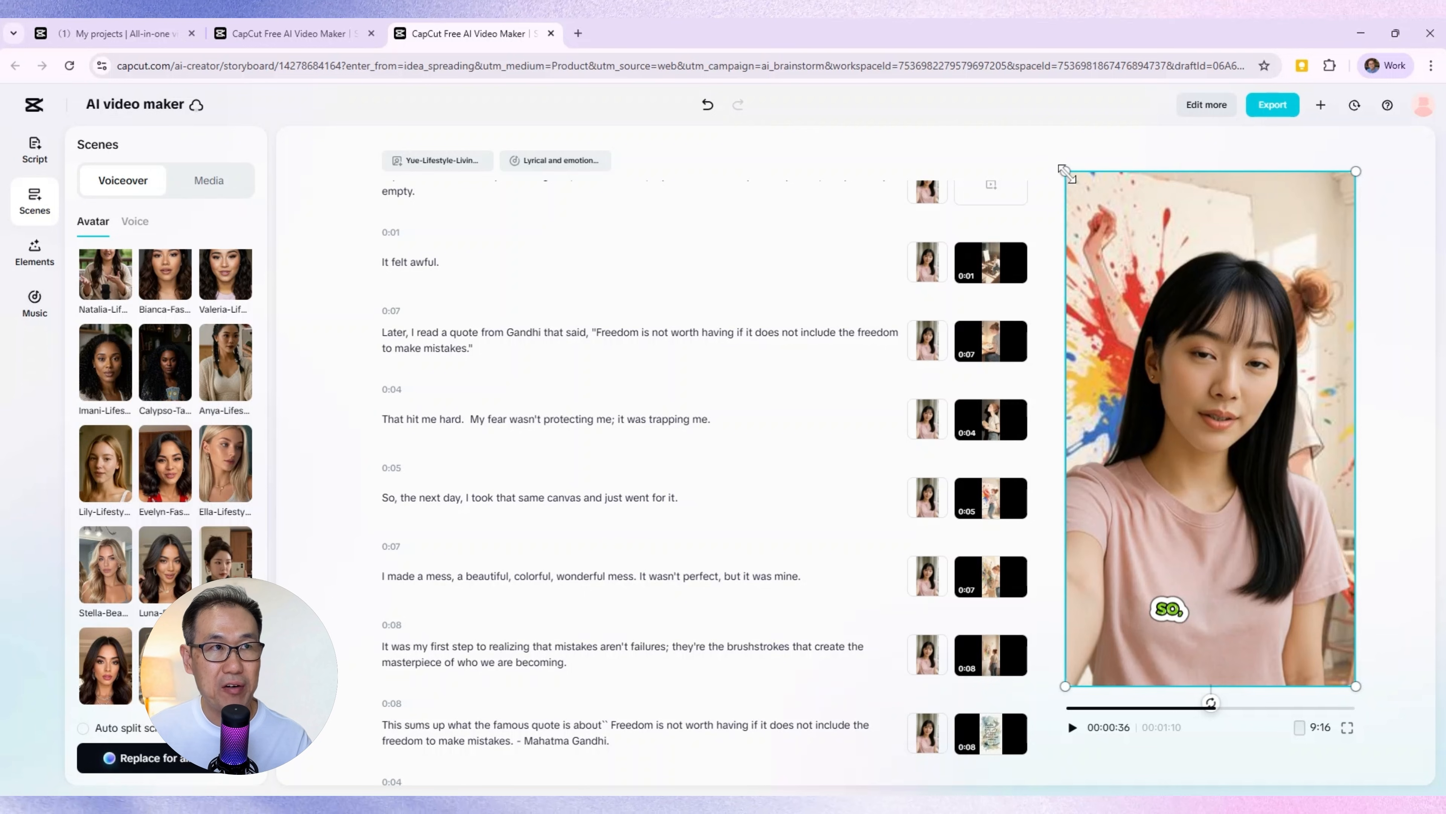
Step: Shrink the Yue avatar to about half size in the frame's lower right corner and play the video from the start
mouse_move(1067, 172)
left_mouse_down()
mouse_move(1116, 297)
mouse_move(1224, 431)
left_mouse_up()
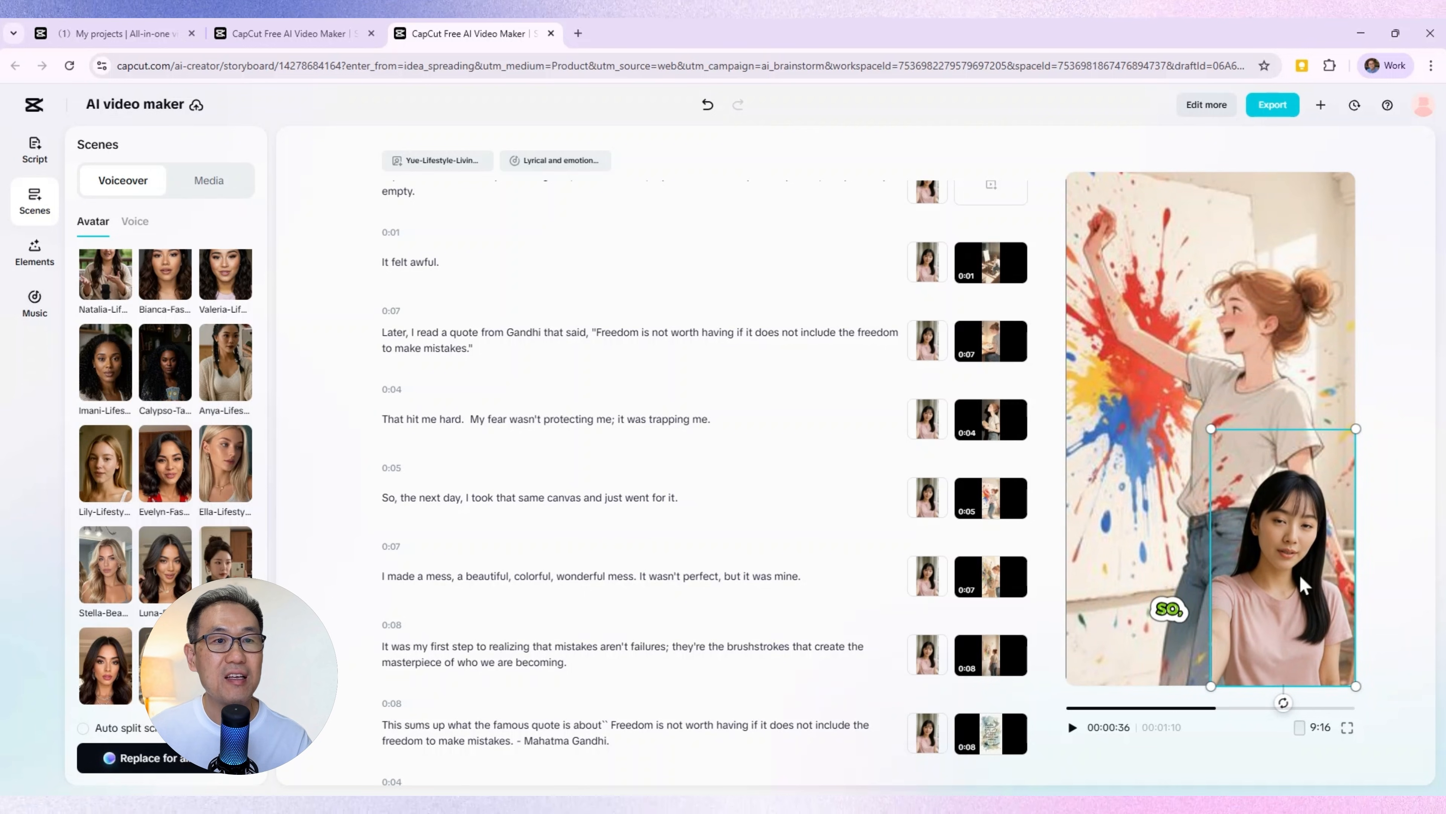
left_click_drag(1301, 580, 1305, 575)
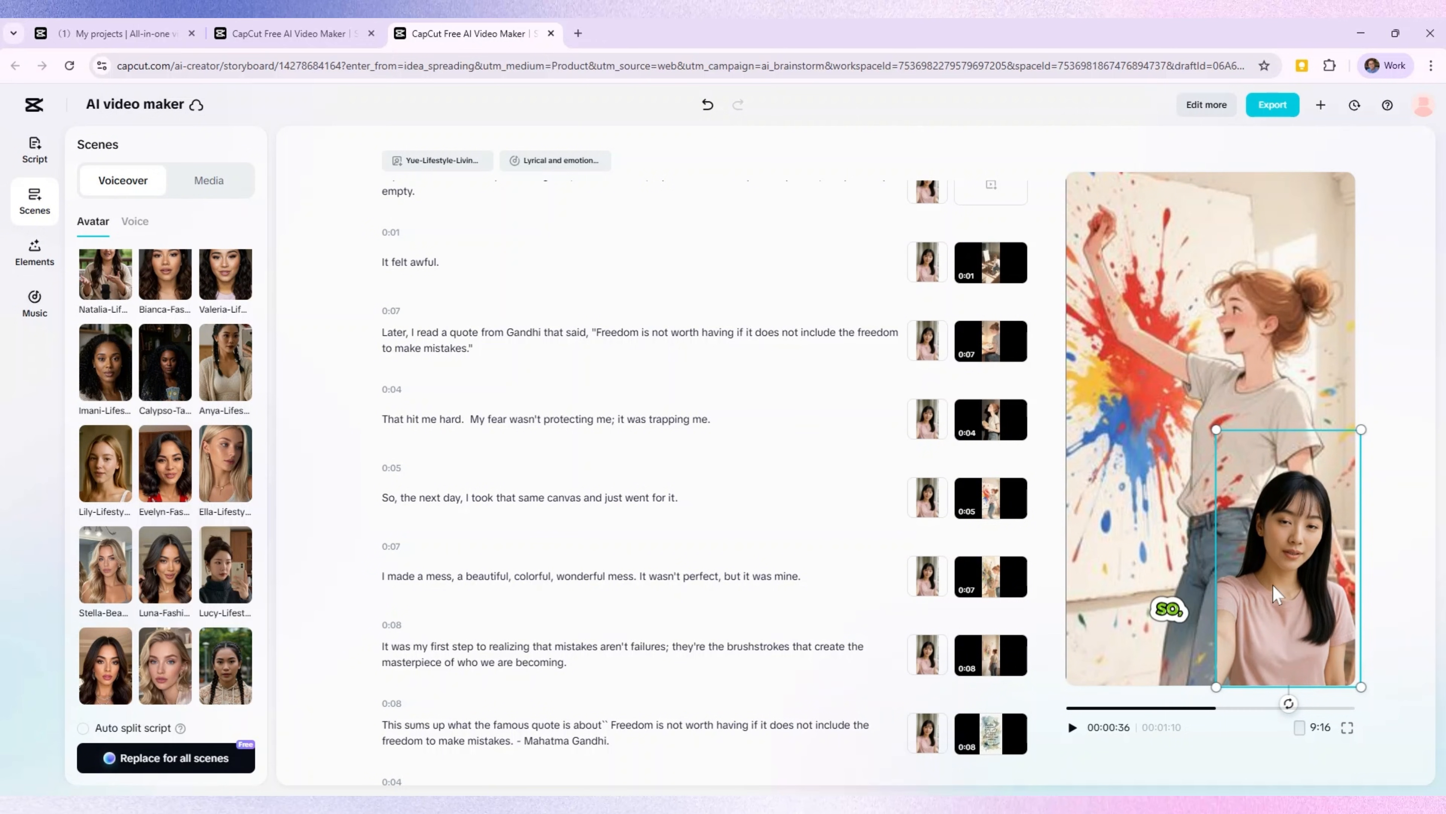
scroll(463, 444, "up", 5)
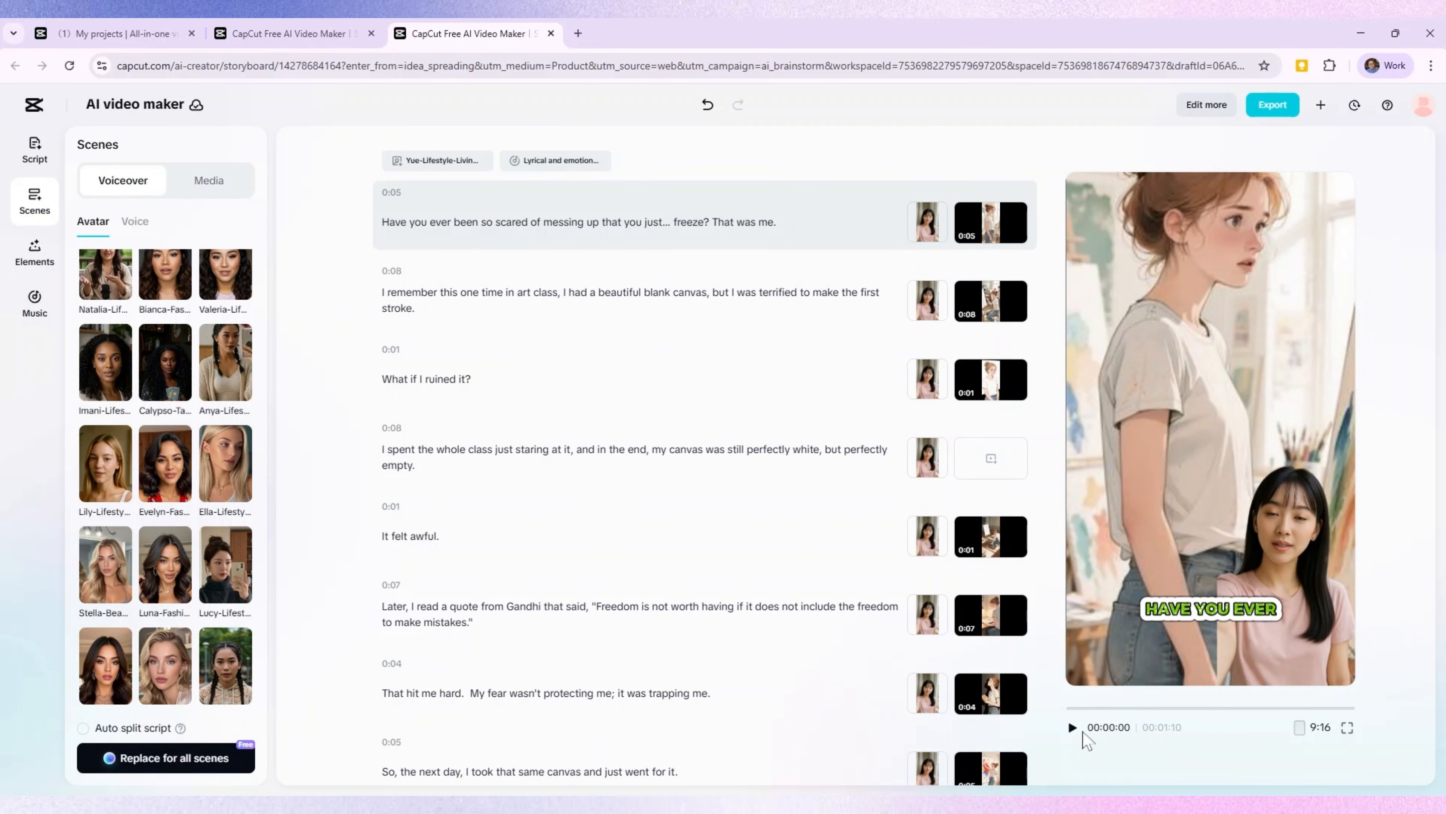
left_click(1073, 727)
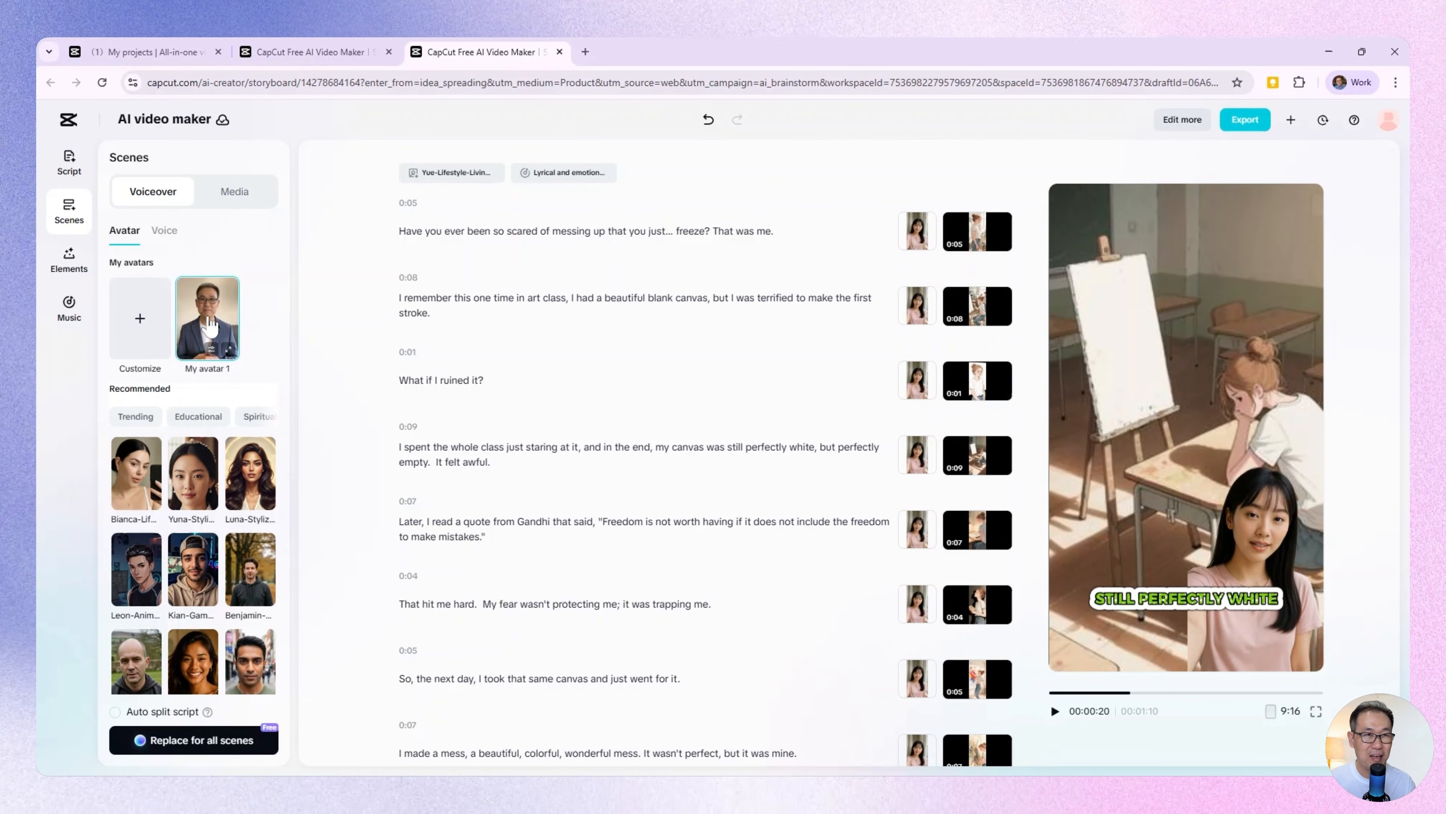
Step: Apply My avatar 1 with its own voice and no background to all scenes, and select the avatar in the preview
left_click(214, 349)
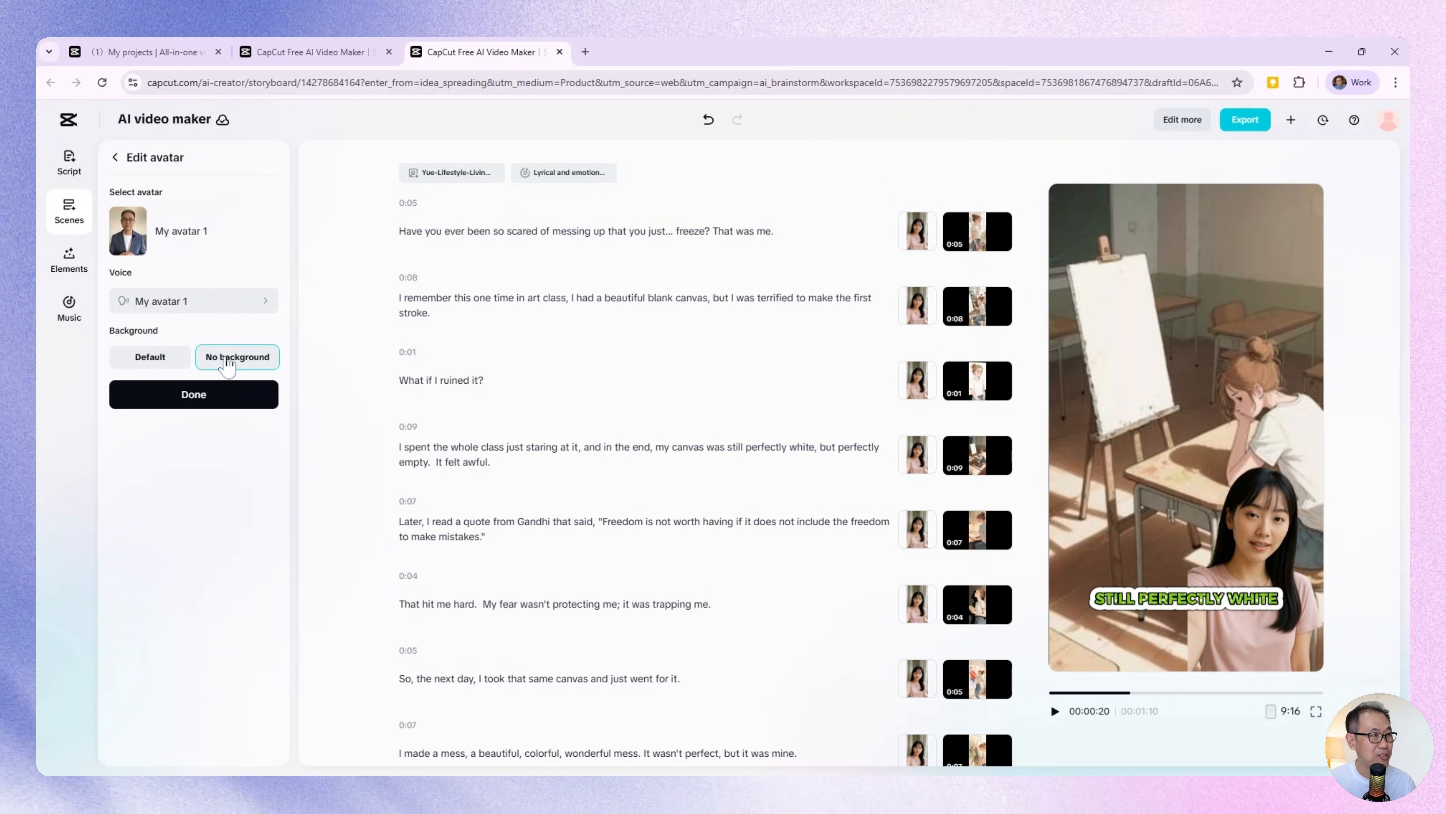
left_click(218, 308)
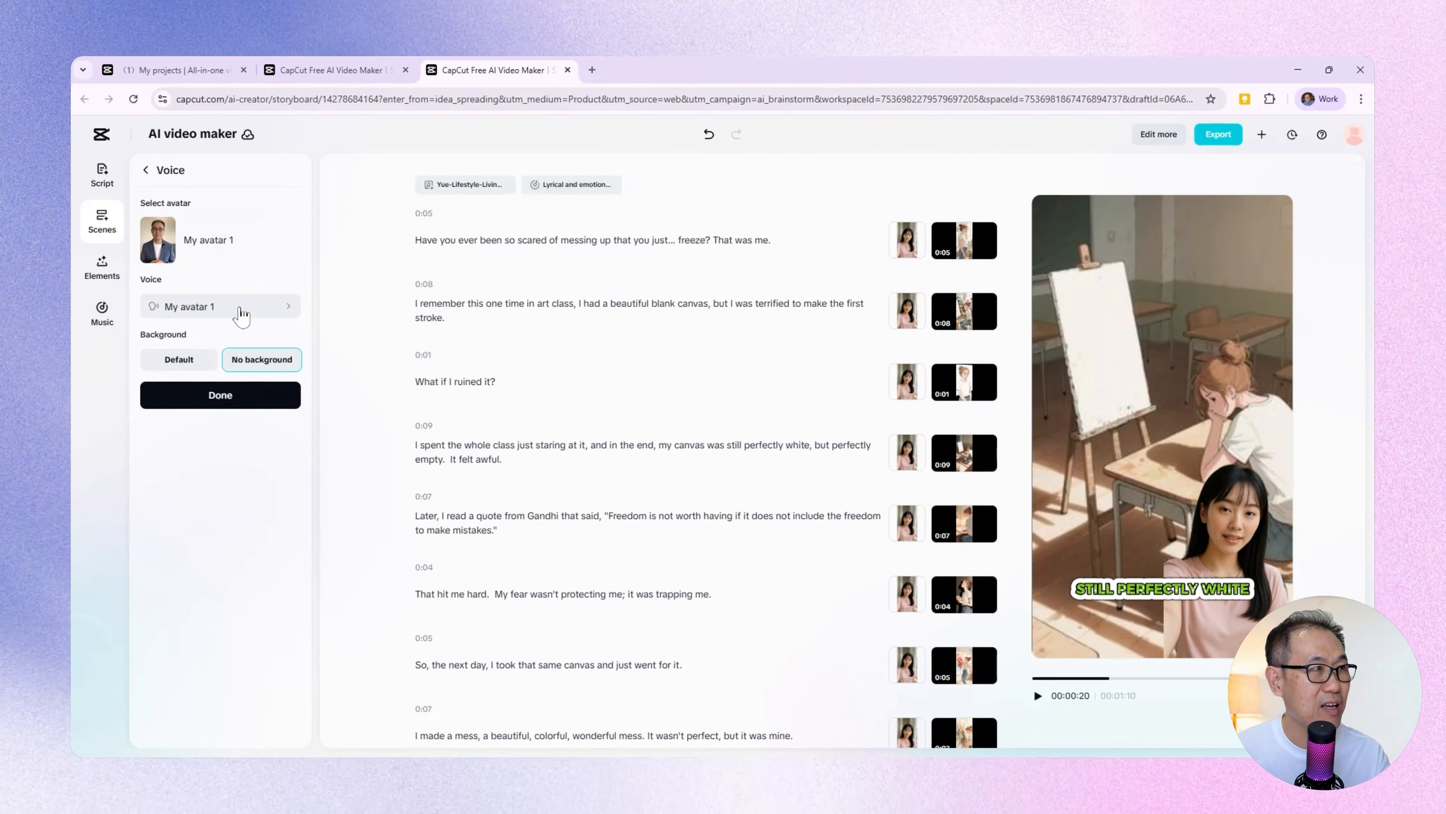
mouse_move(243, 312)
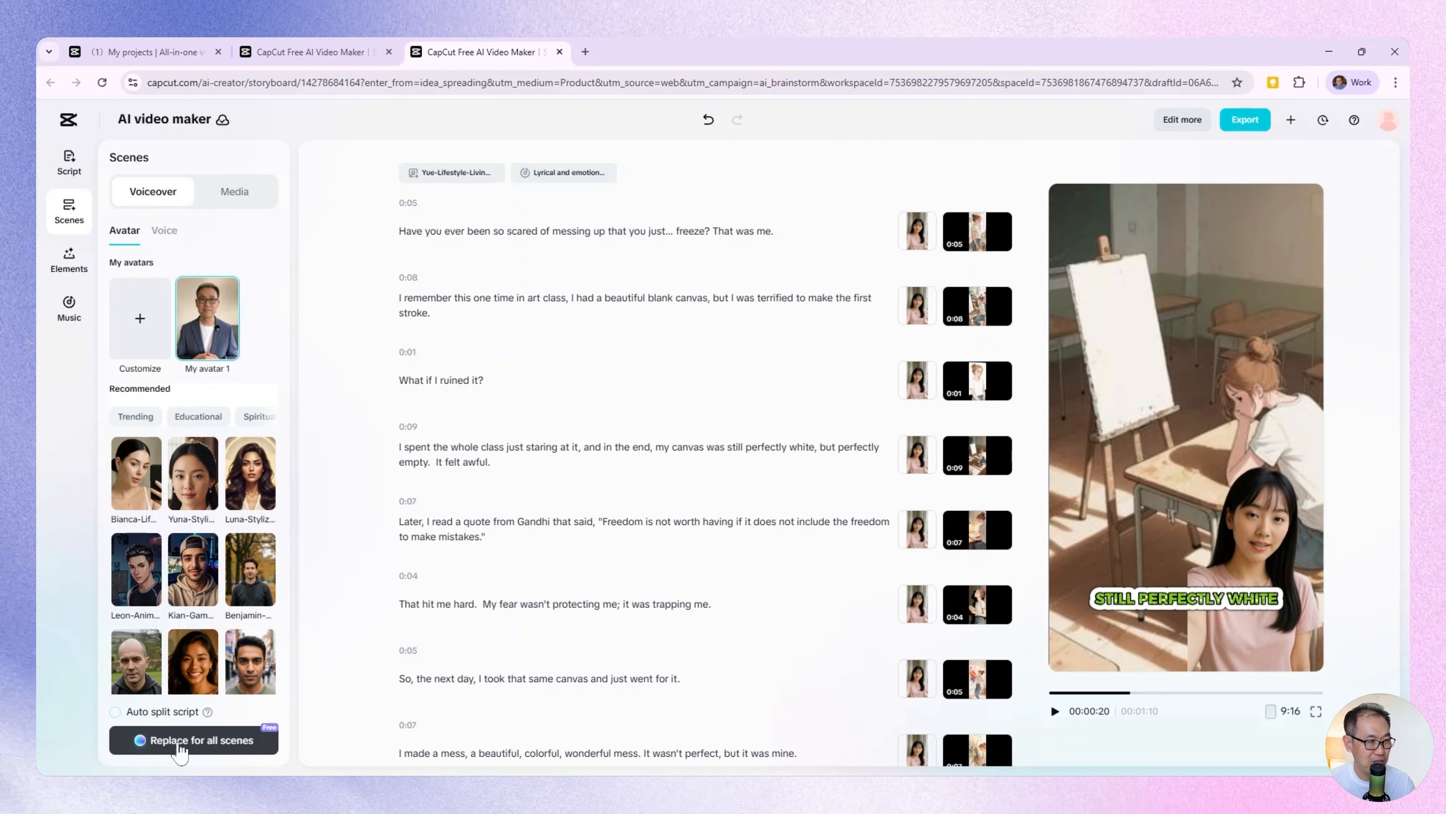
left_click(180, 739)
left_click(837, 465)
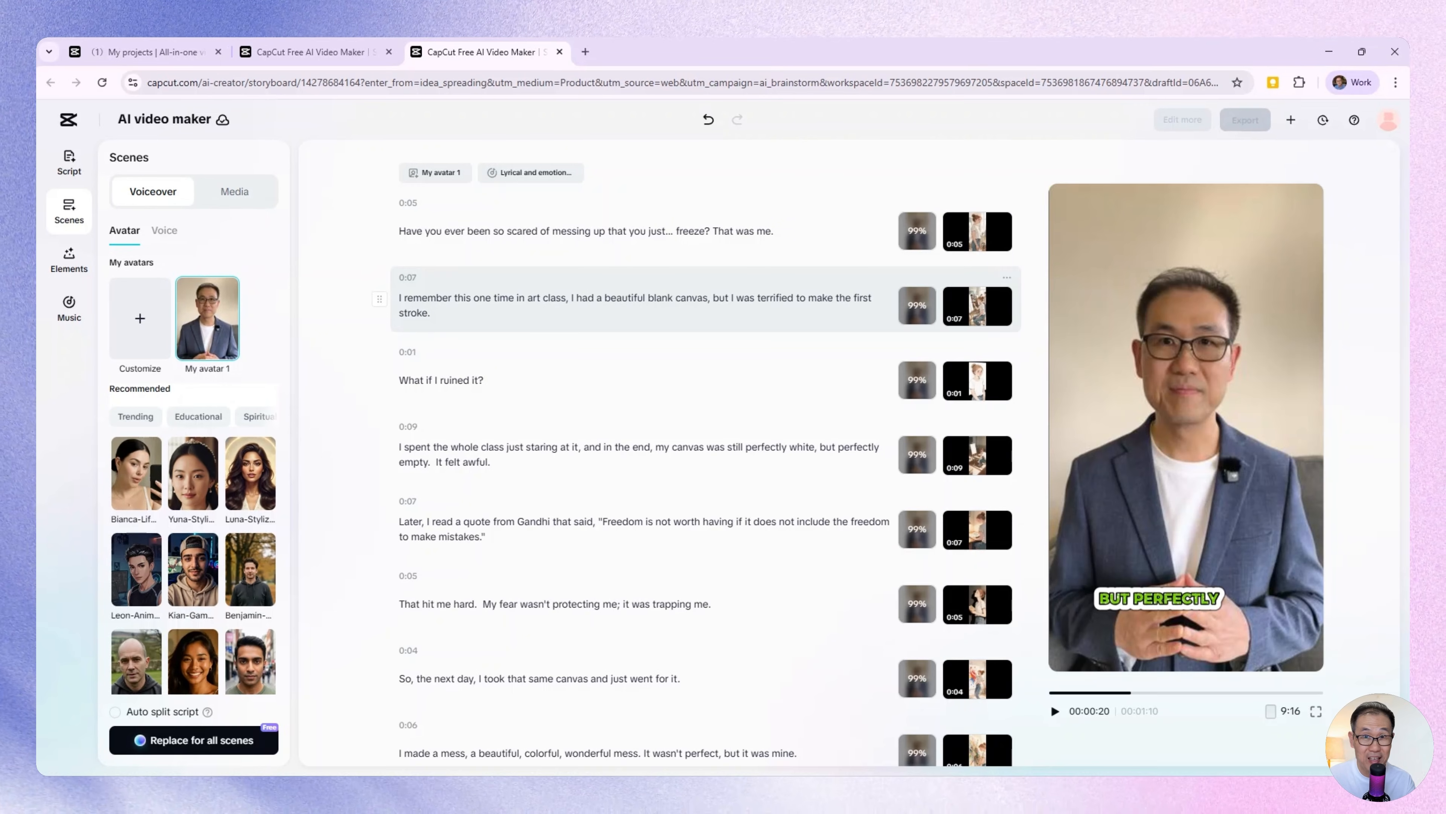
left_click(1168, 396)
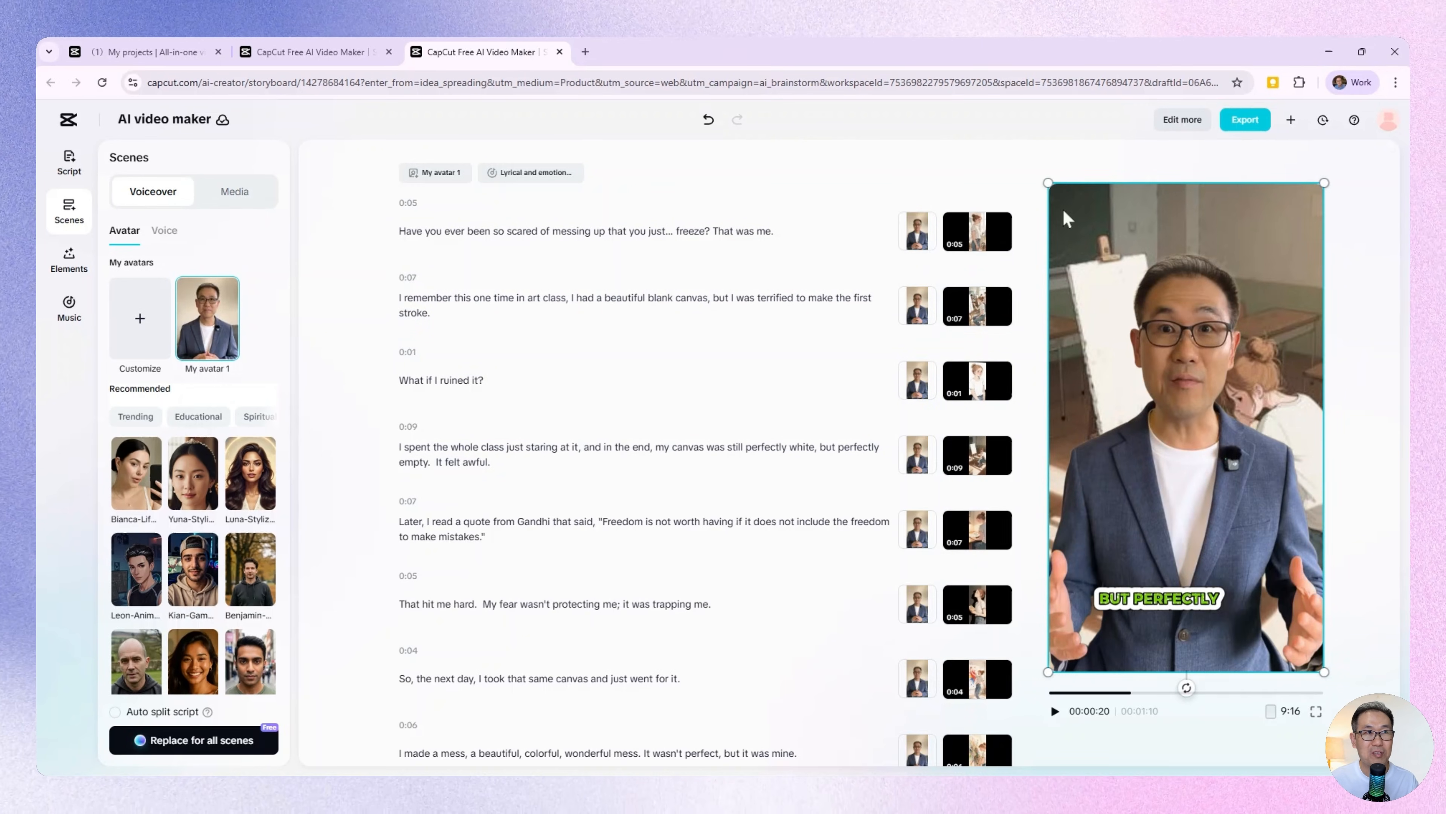
Step: Shrink the custom avatar to about two-thirds size in the frame's lower right corner and preview the video from the first scene
left_click_drag(1048, 181, 1191, 336)
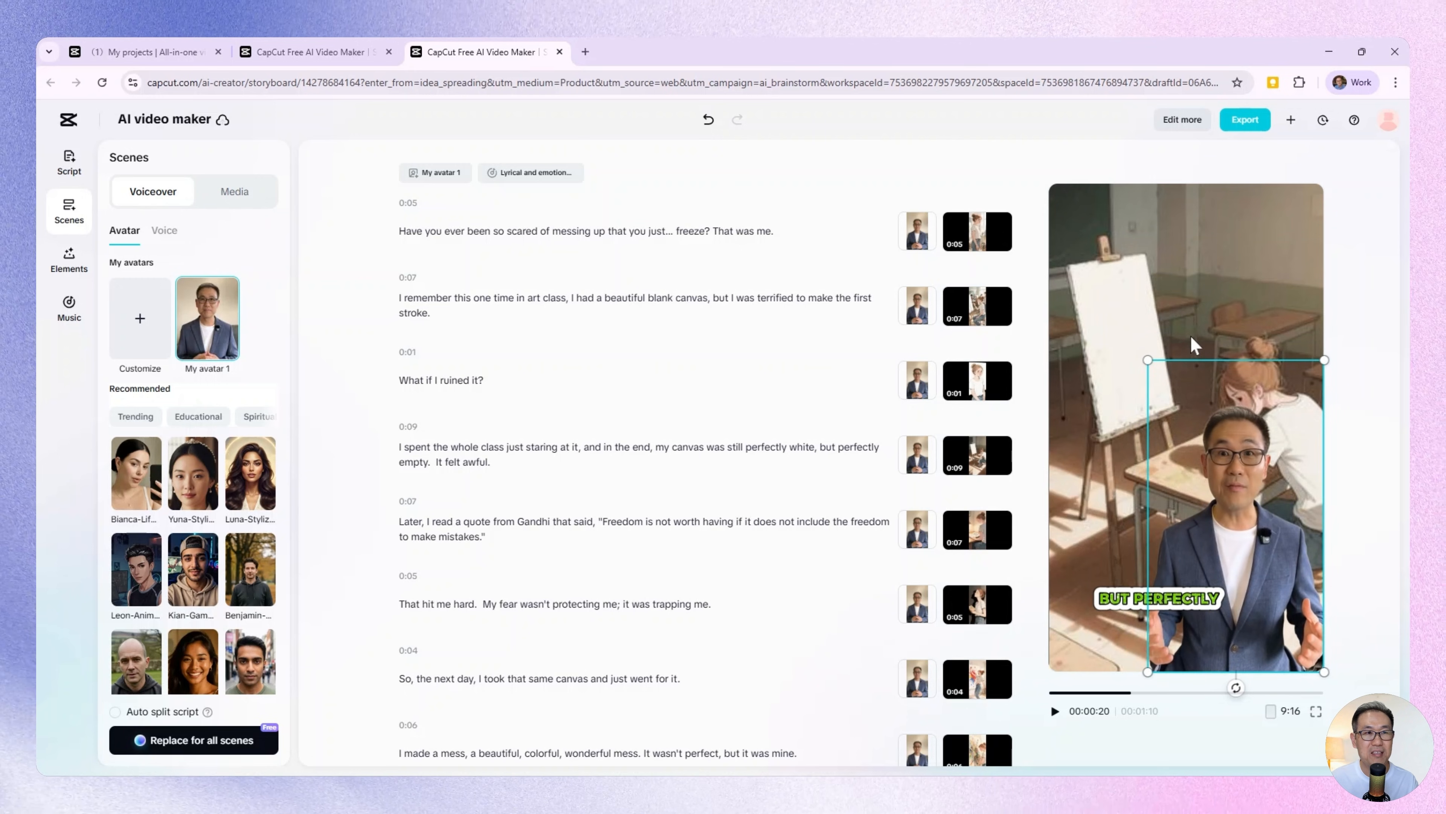
left_click(442, 231)
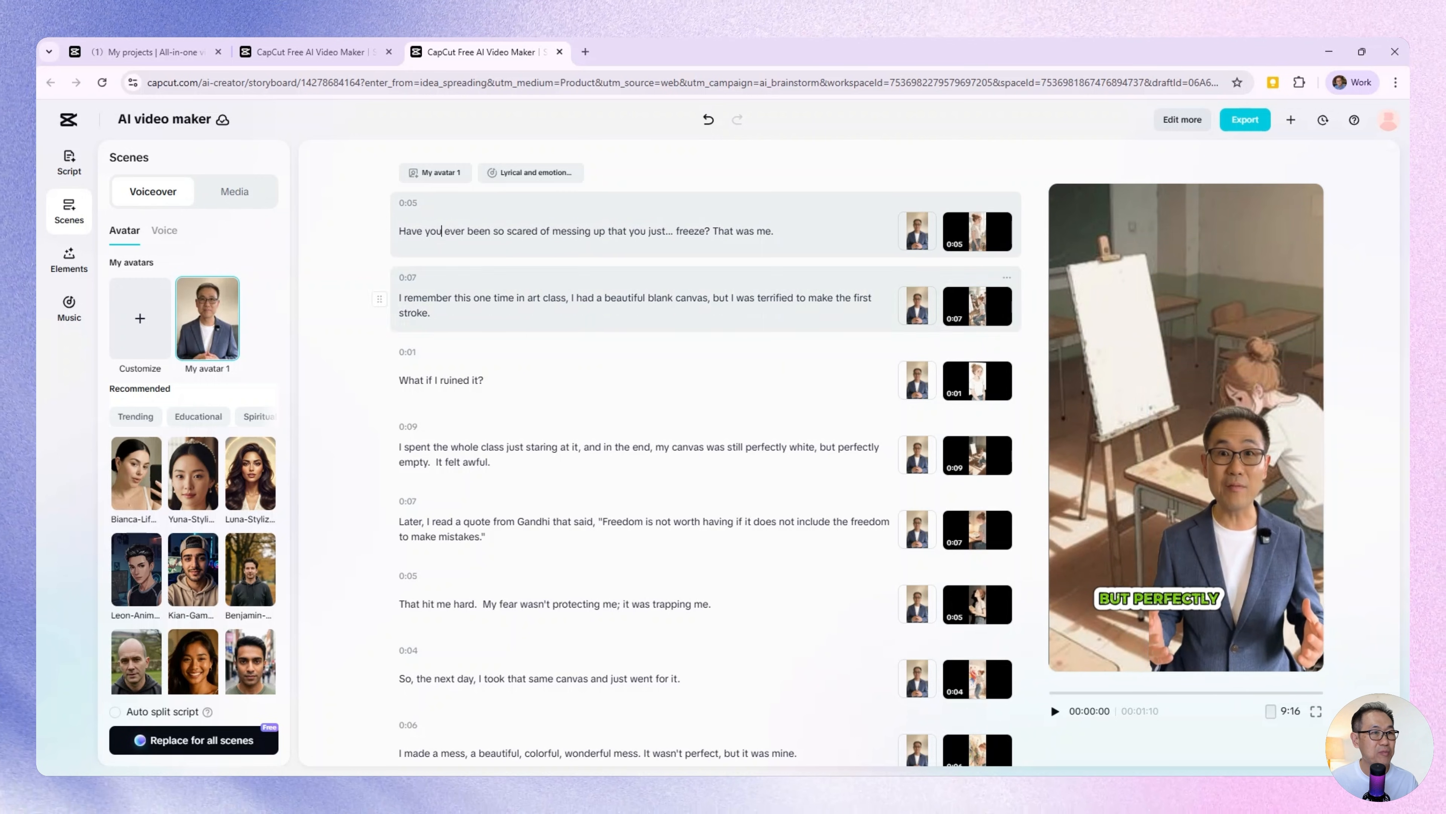
scroll(733, 473, "down", 5)
scroll(733, 488, "up", 4)
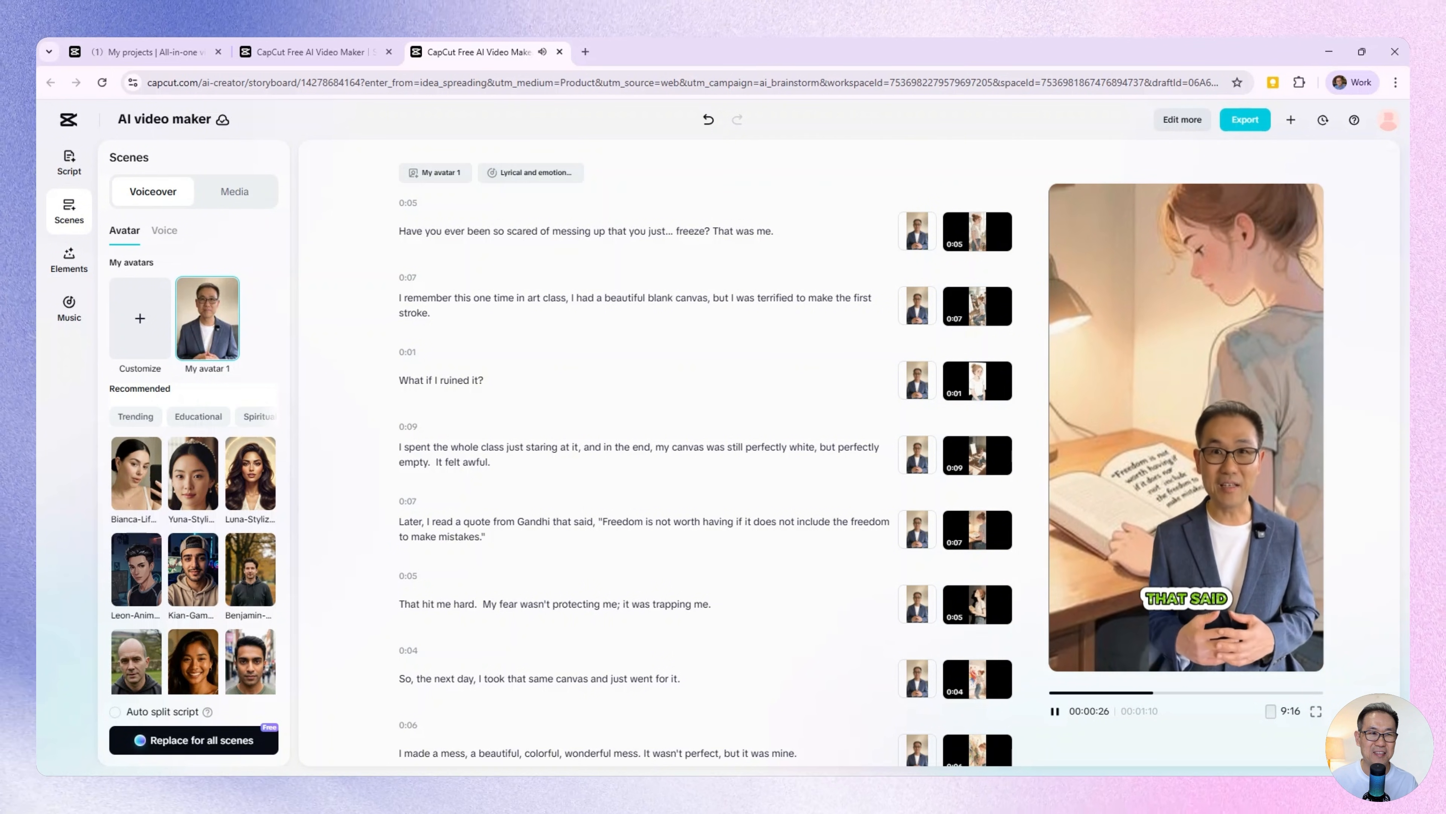
left_click(1055, 712)
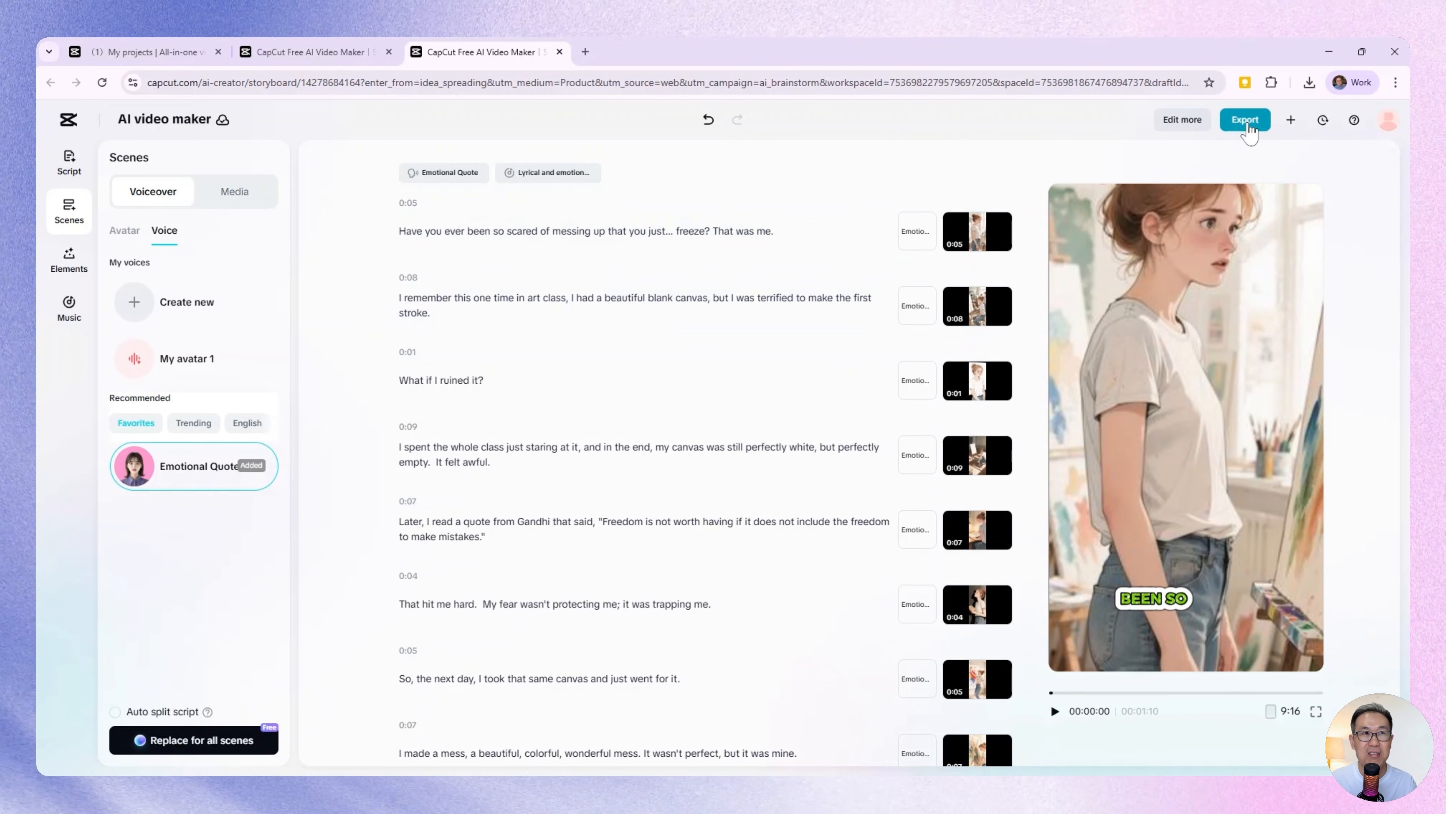
Step: Export the video as "Freedom to make mistakes" with recommended quality, 4k resolution, mp4 format and 24fps, and save it to the device
left_click(1246, 120)
left_click(1230, 365)
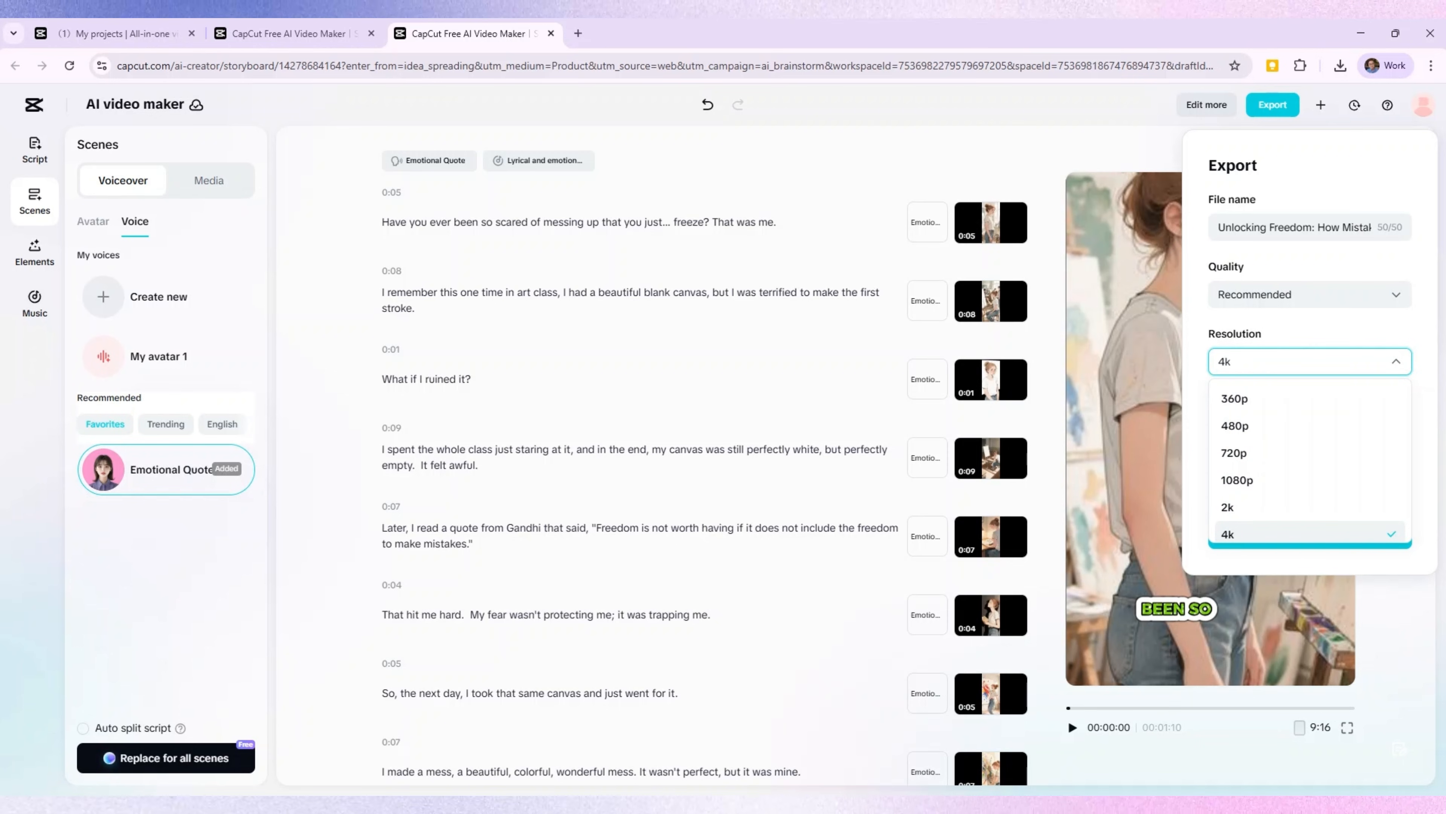
left_click(1285, 227)
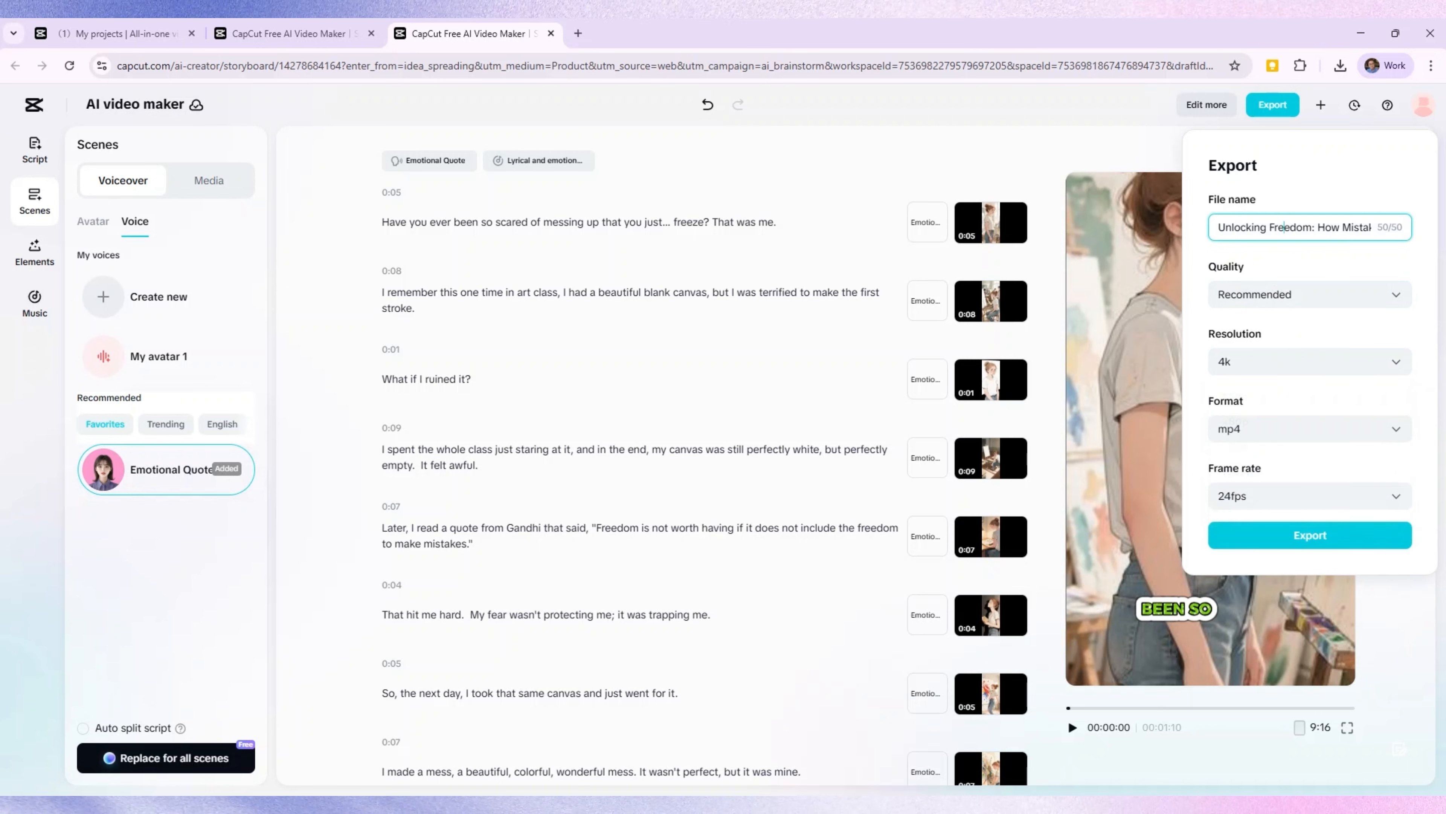
key("ctrl+a")
type("Unlo")
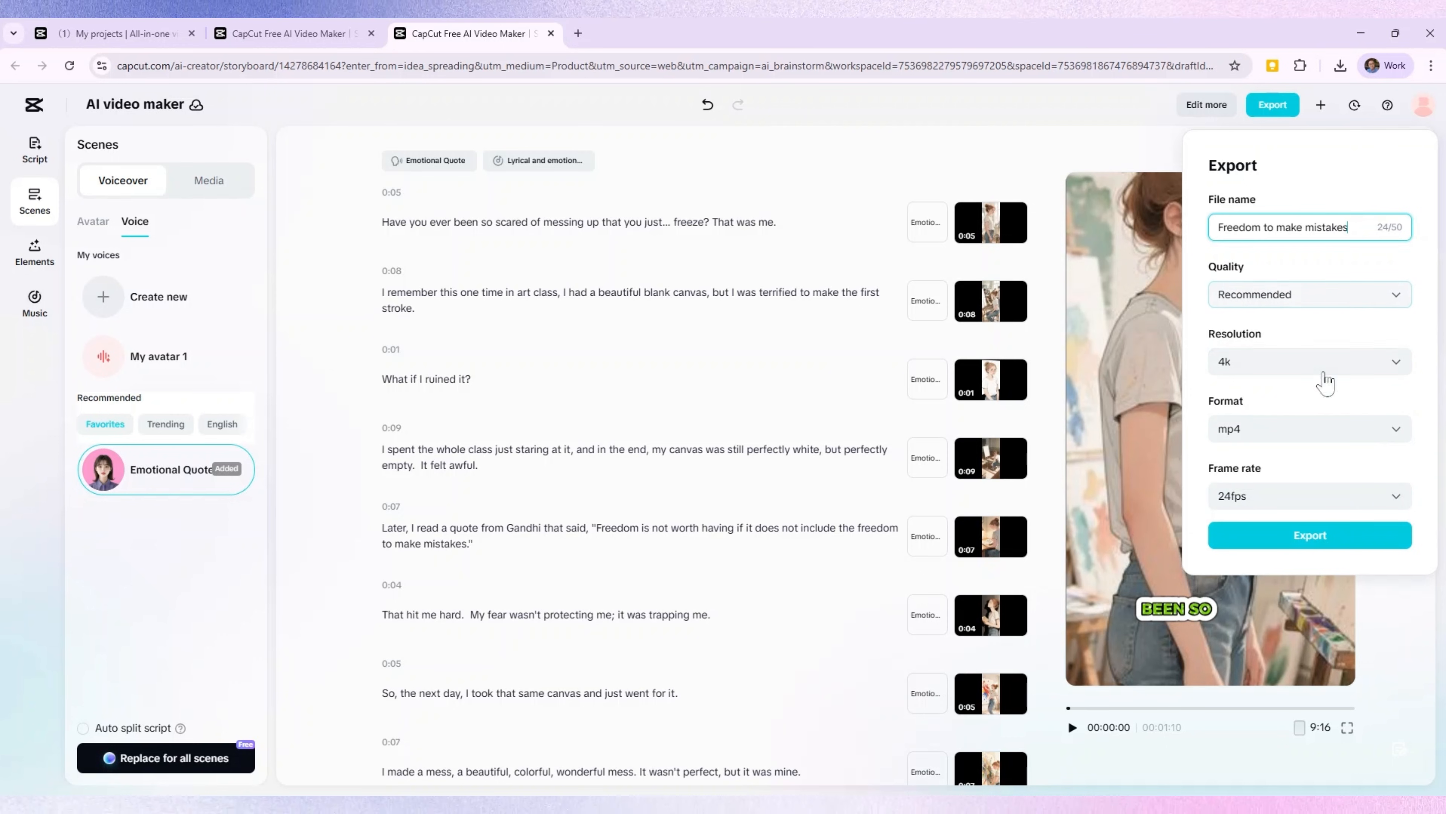
left_click(1297, 542)
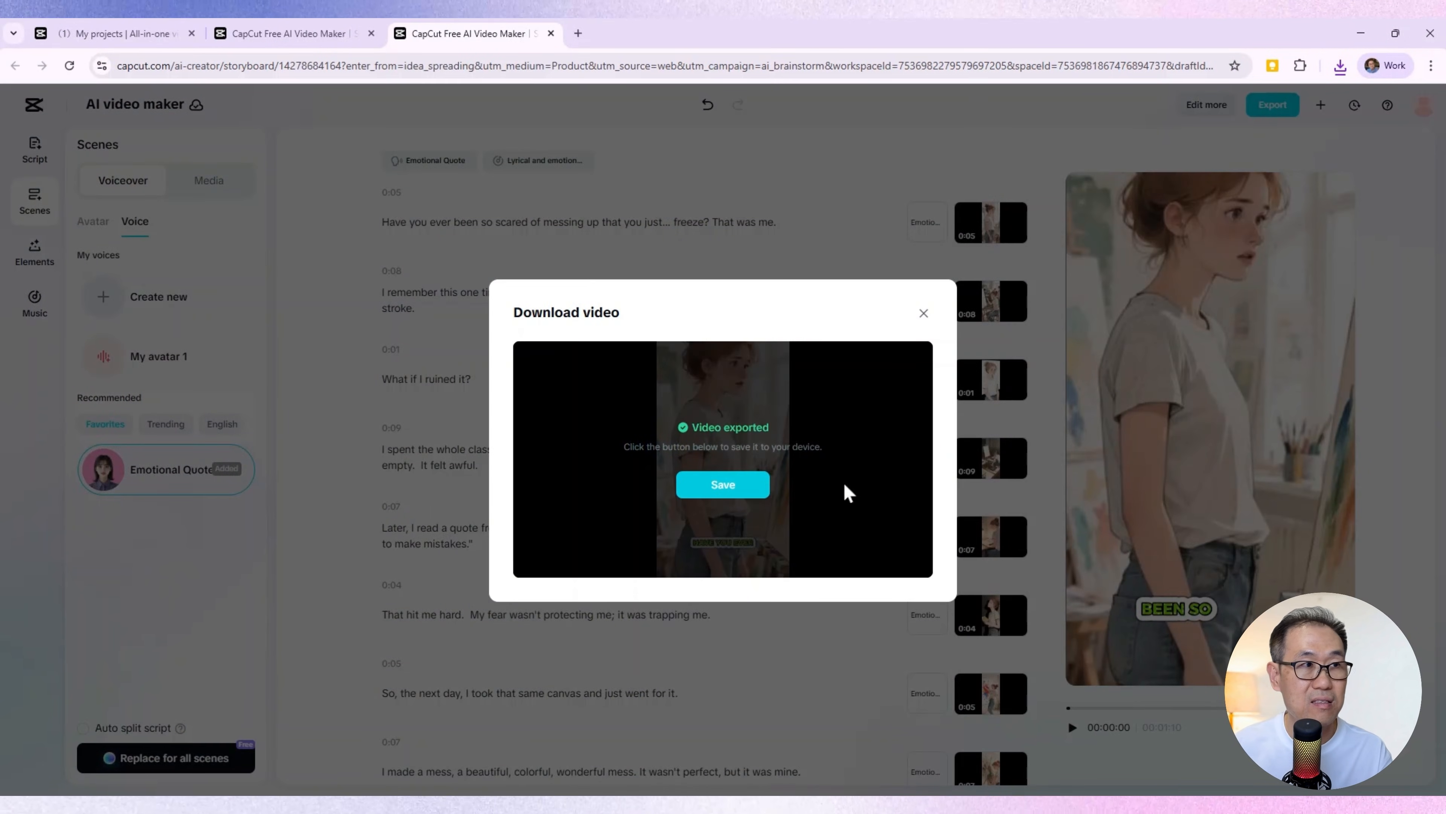
left_click(722, 484)
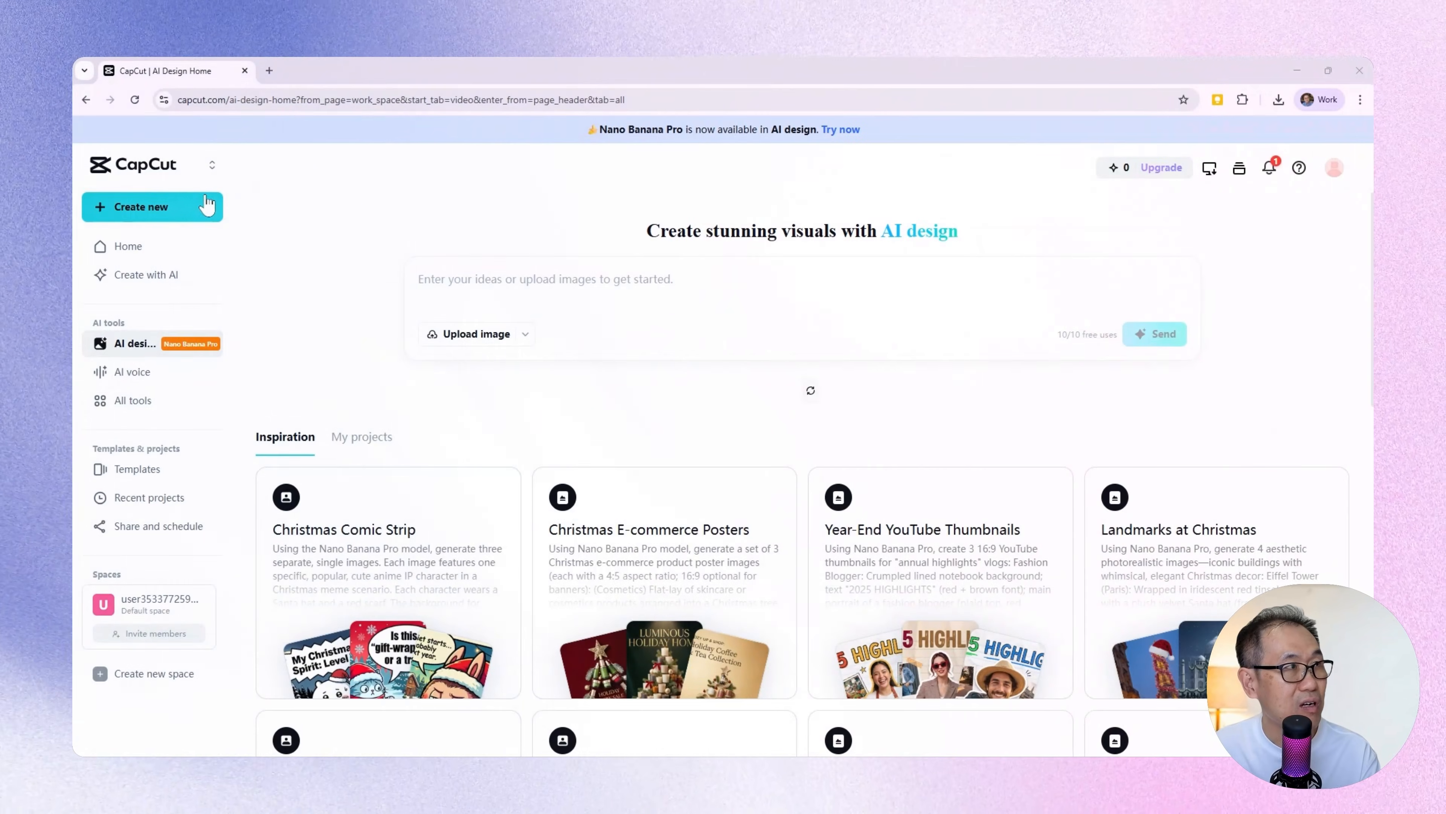
Step: Go to CapCut's video home page and open the free AI video maker
left_click(195, 216)
left_click(139, 171)
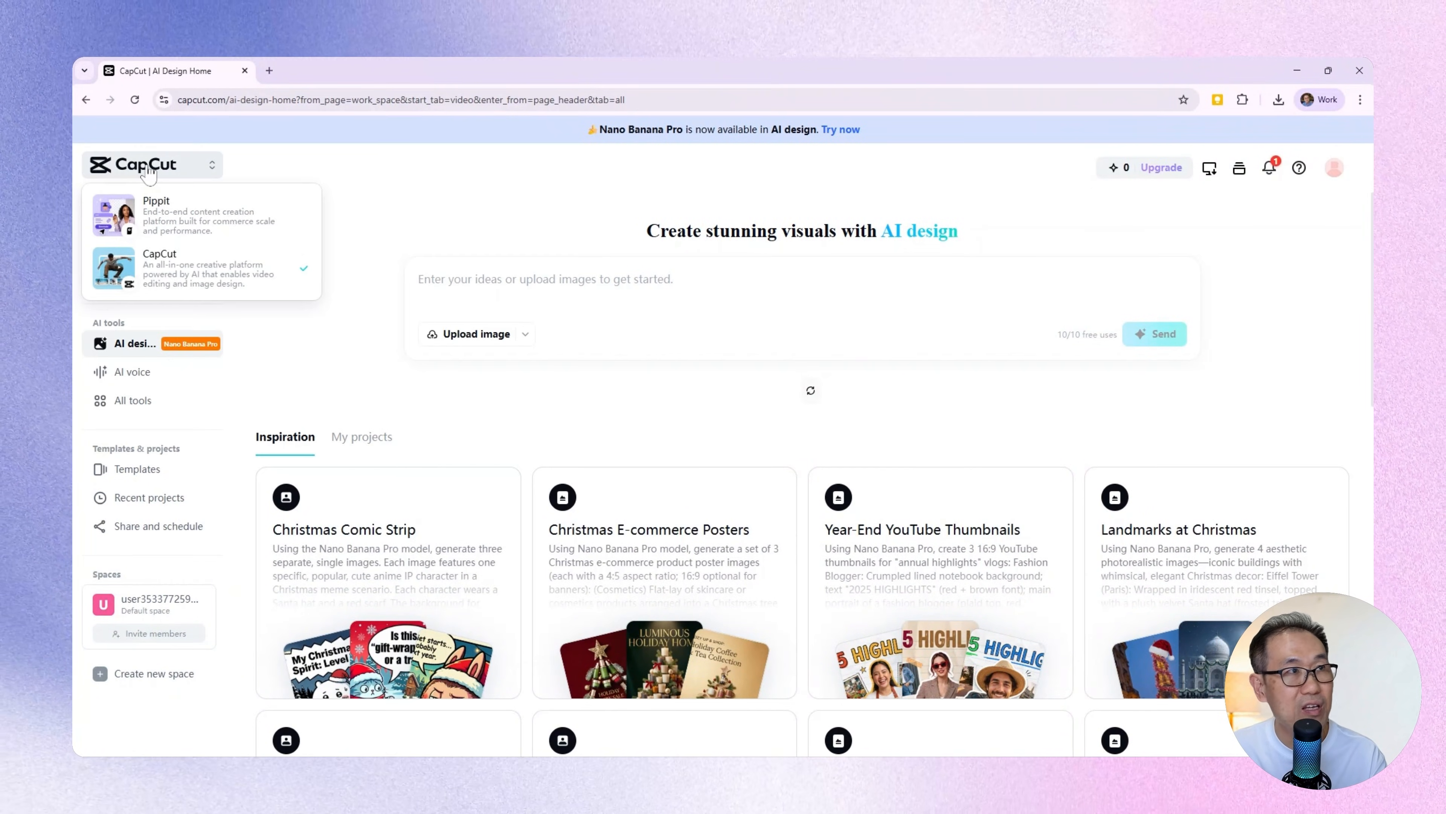
left_click(139, 256)
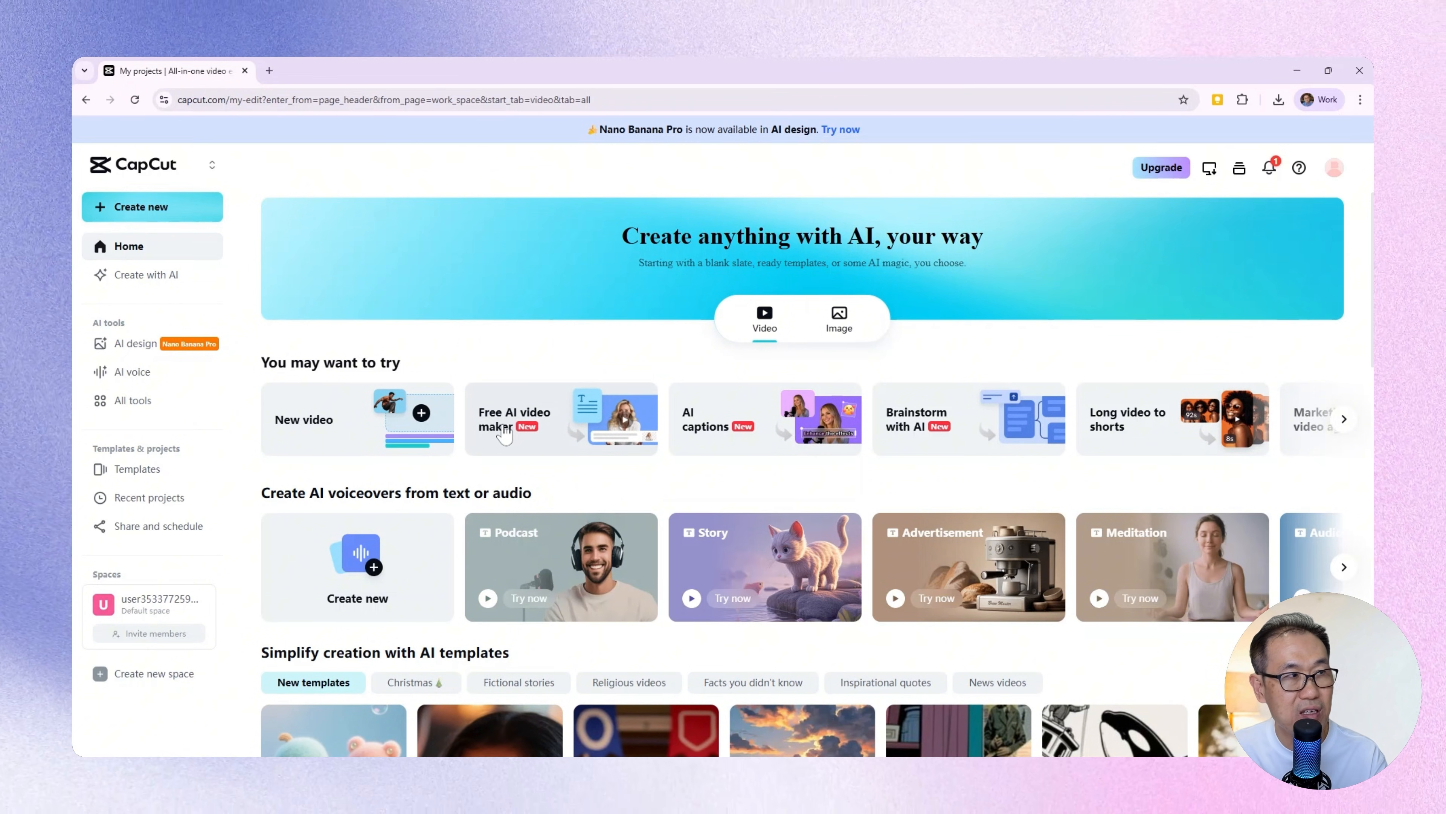
left_click(547, 431)
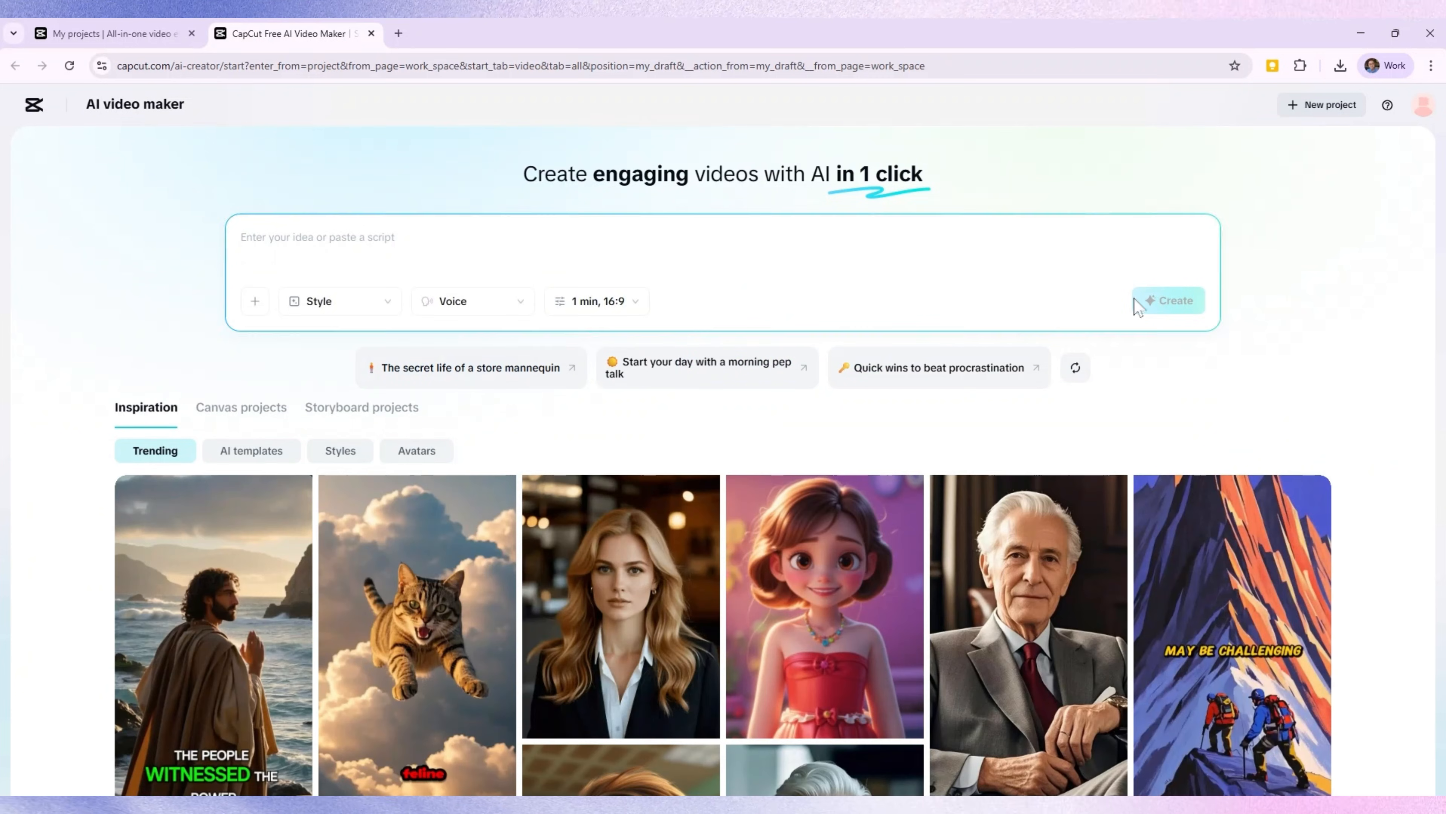
Step: Open the AI video maker's start page, look through its templates and reopen the saved Gandhi quote storyboard
left_click(140, 108)
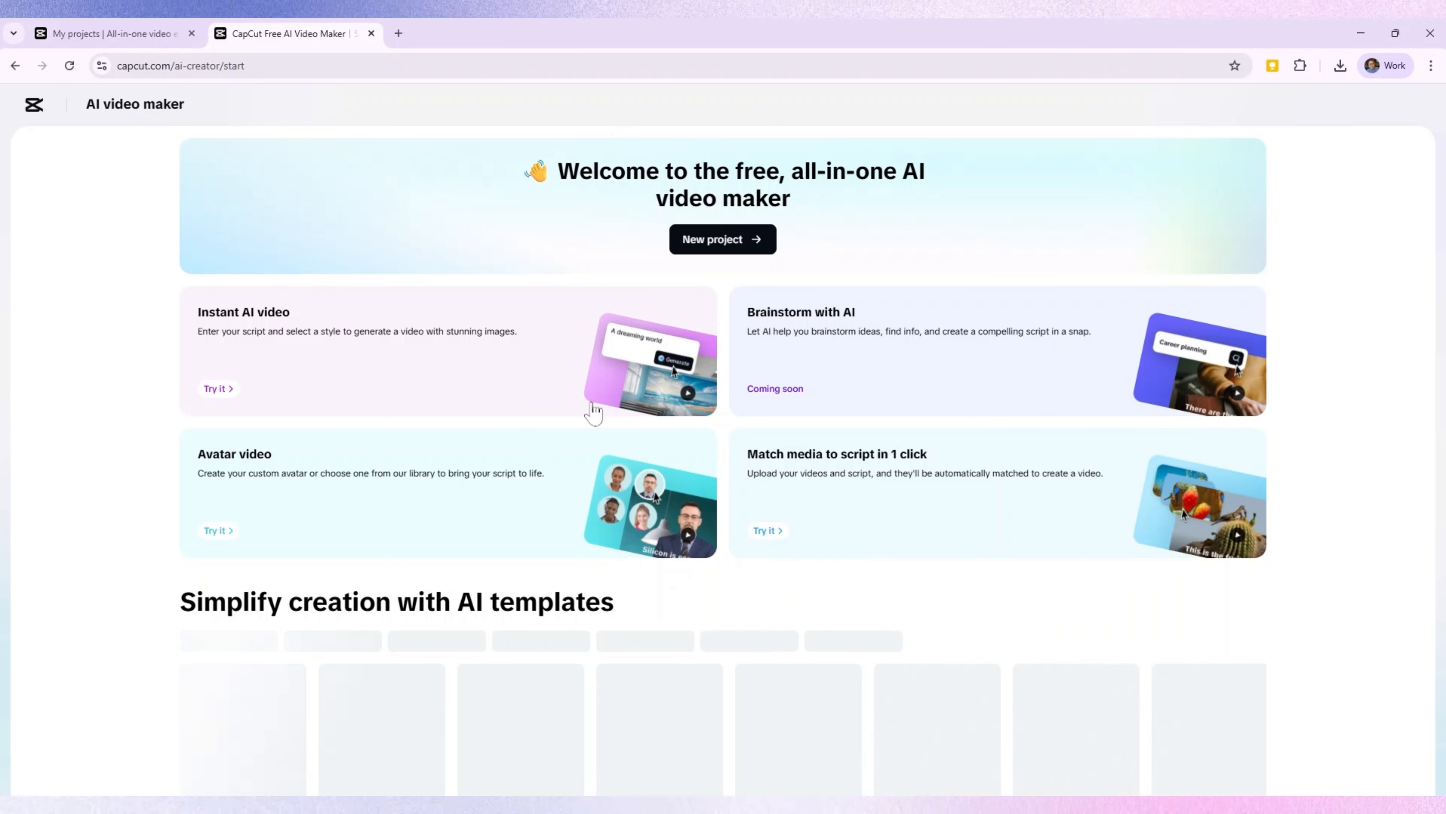
scroll(882, 366, "down", 3)
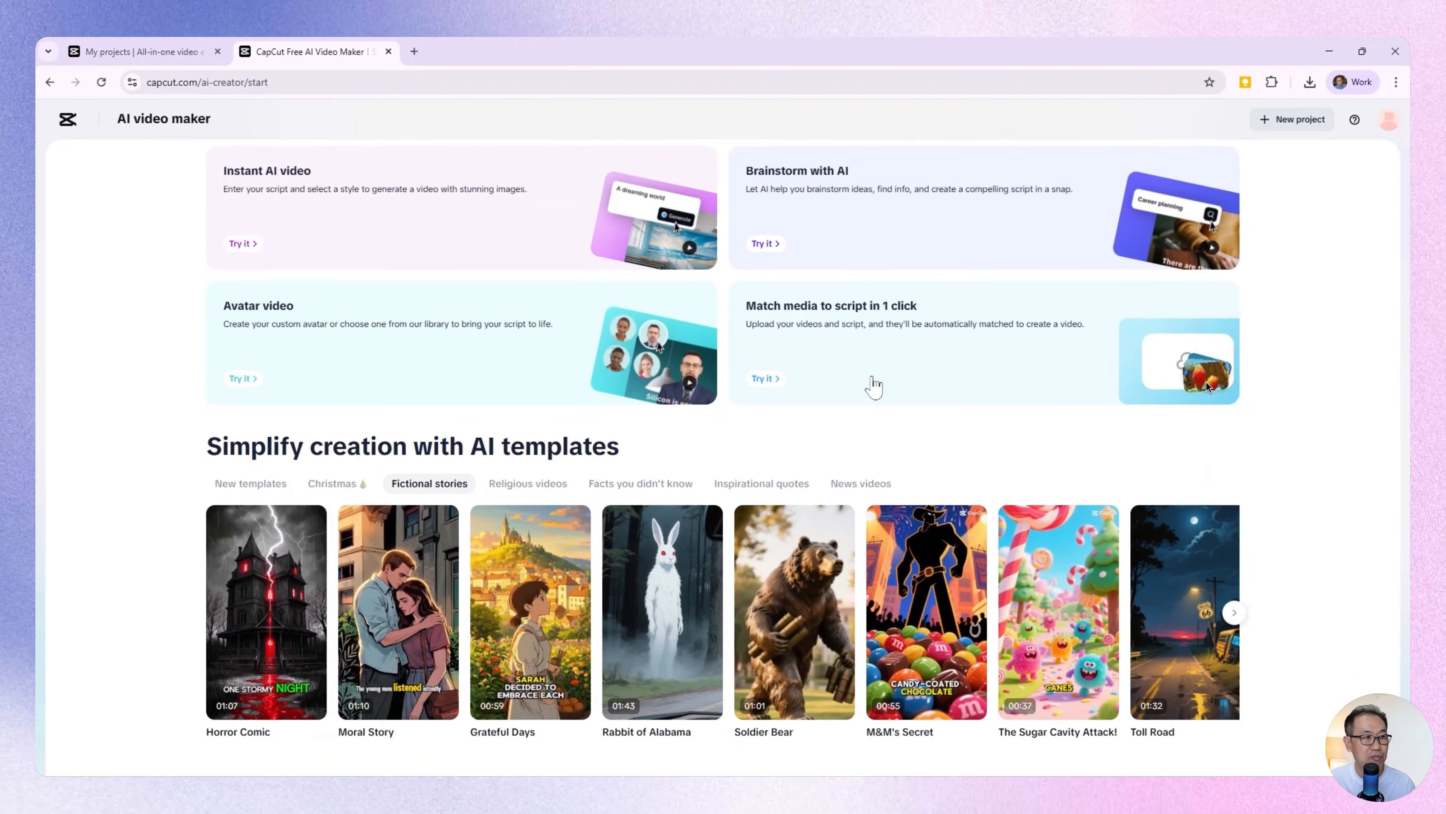
scroll(874, 386, "down", 5)
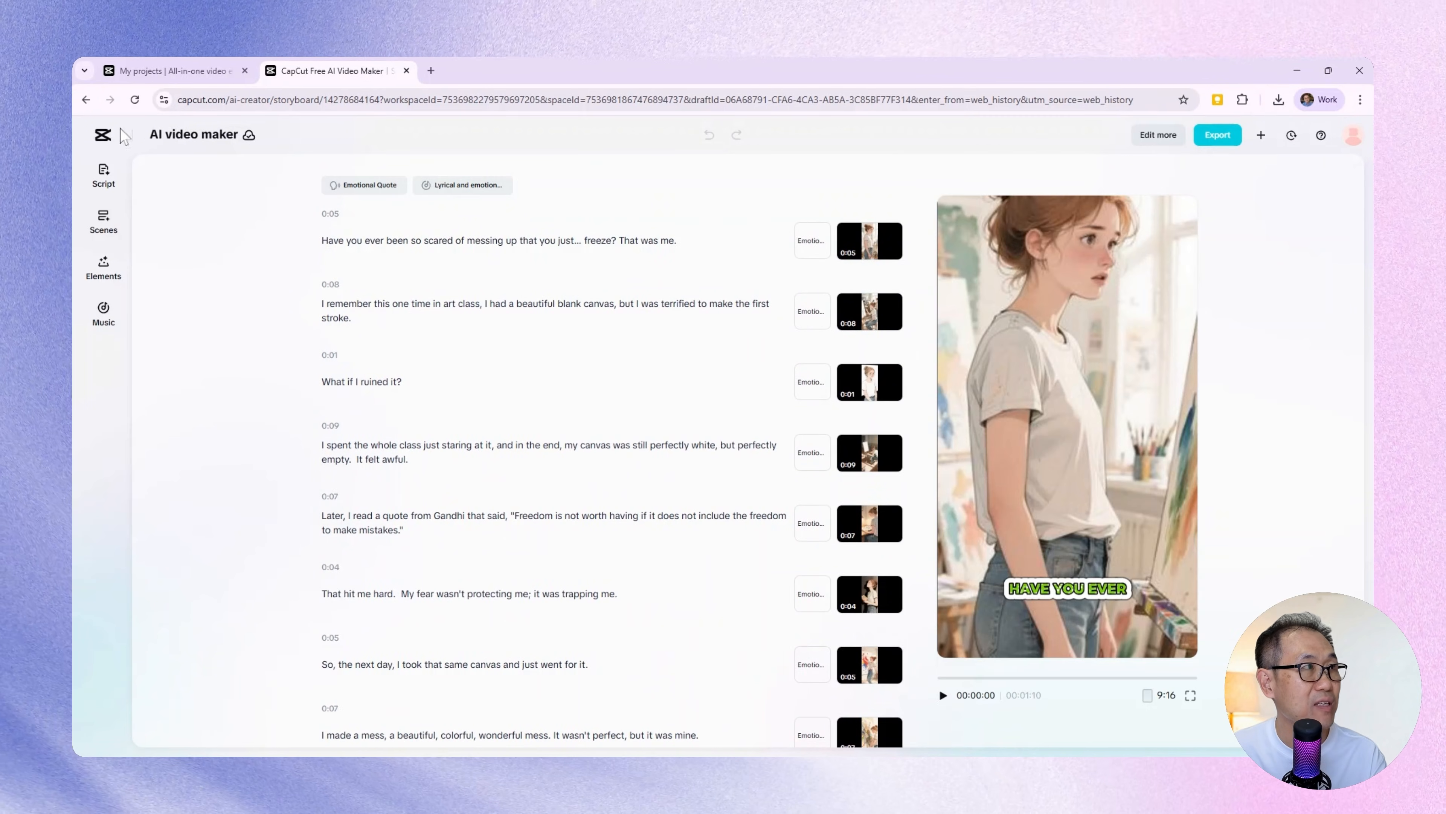
Step: Return to the projects home, reopen the Gandhi quote storyboard through the free AI video maker and send it to the full video editor
left_click(152, 79)
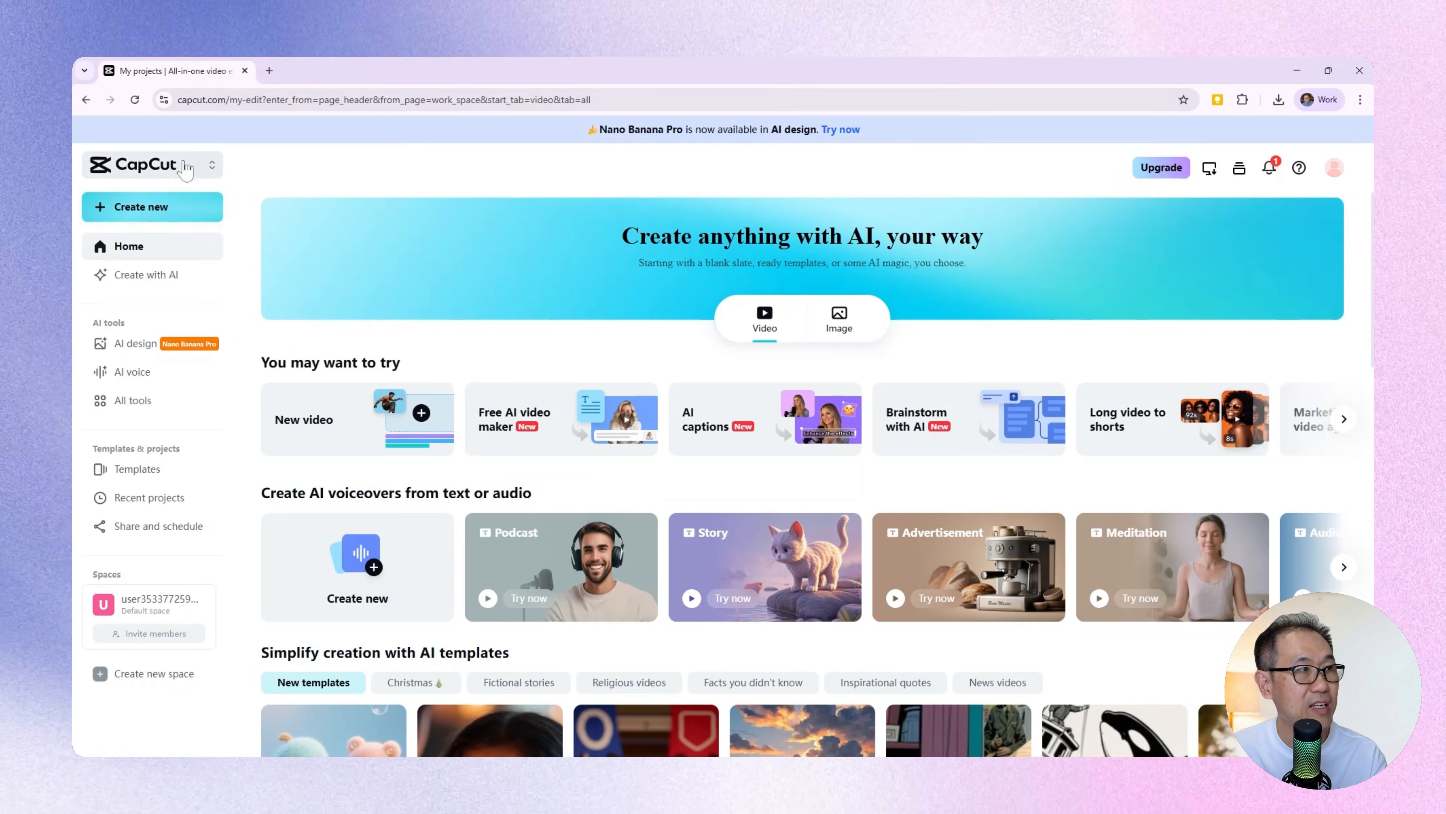
left_click(567, 423)
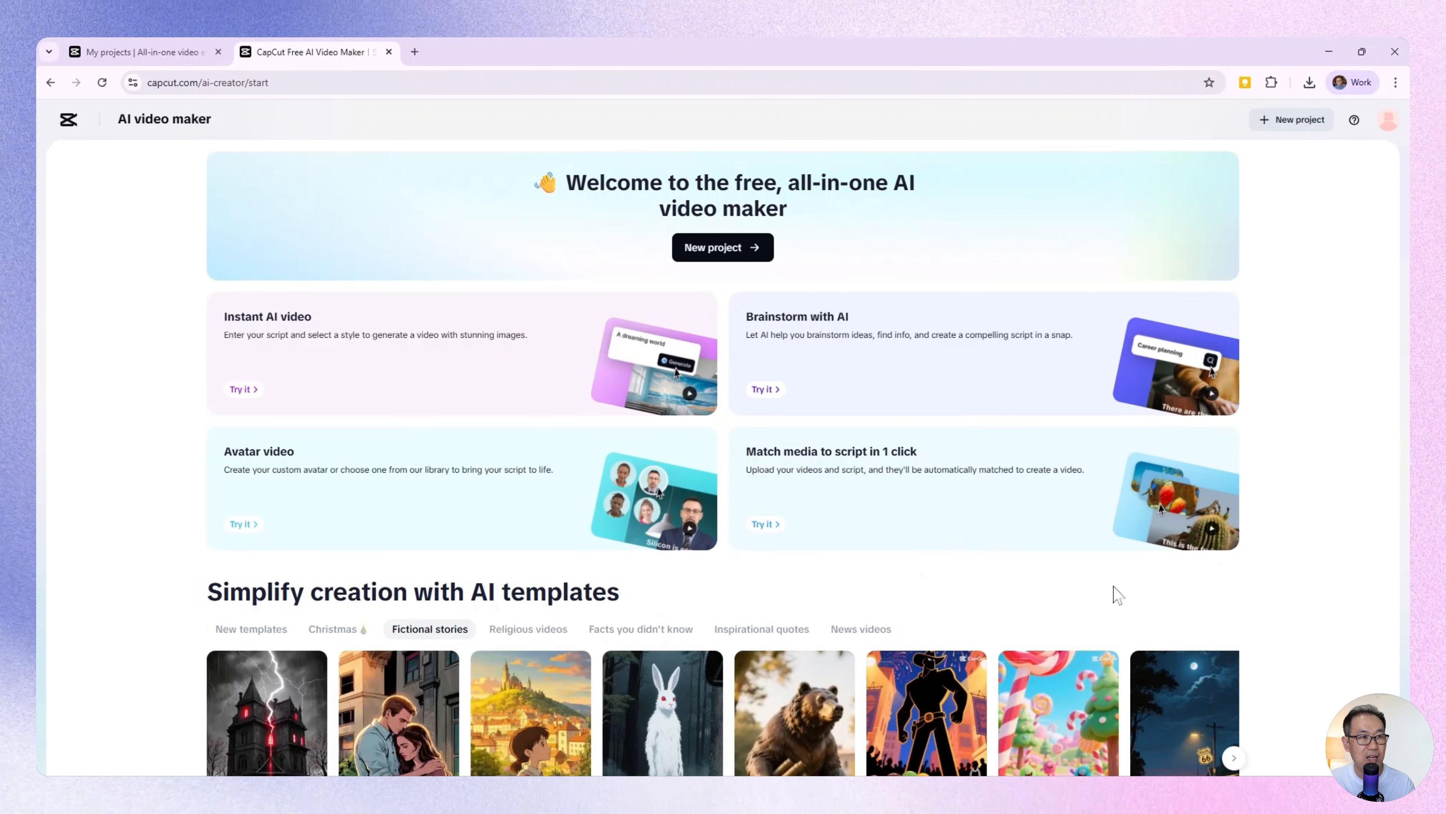
scroll(287, 610, "down", 6)
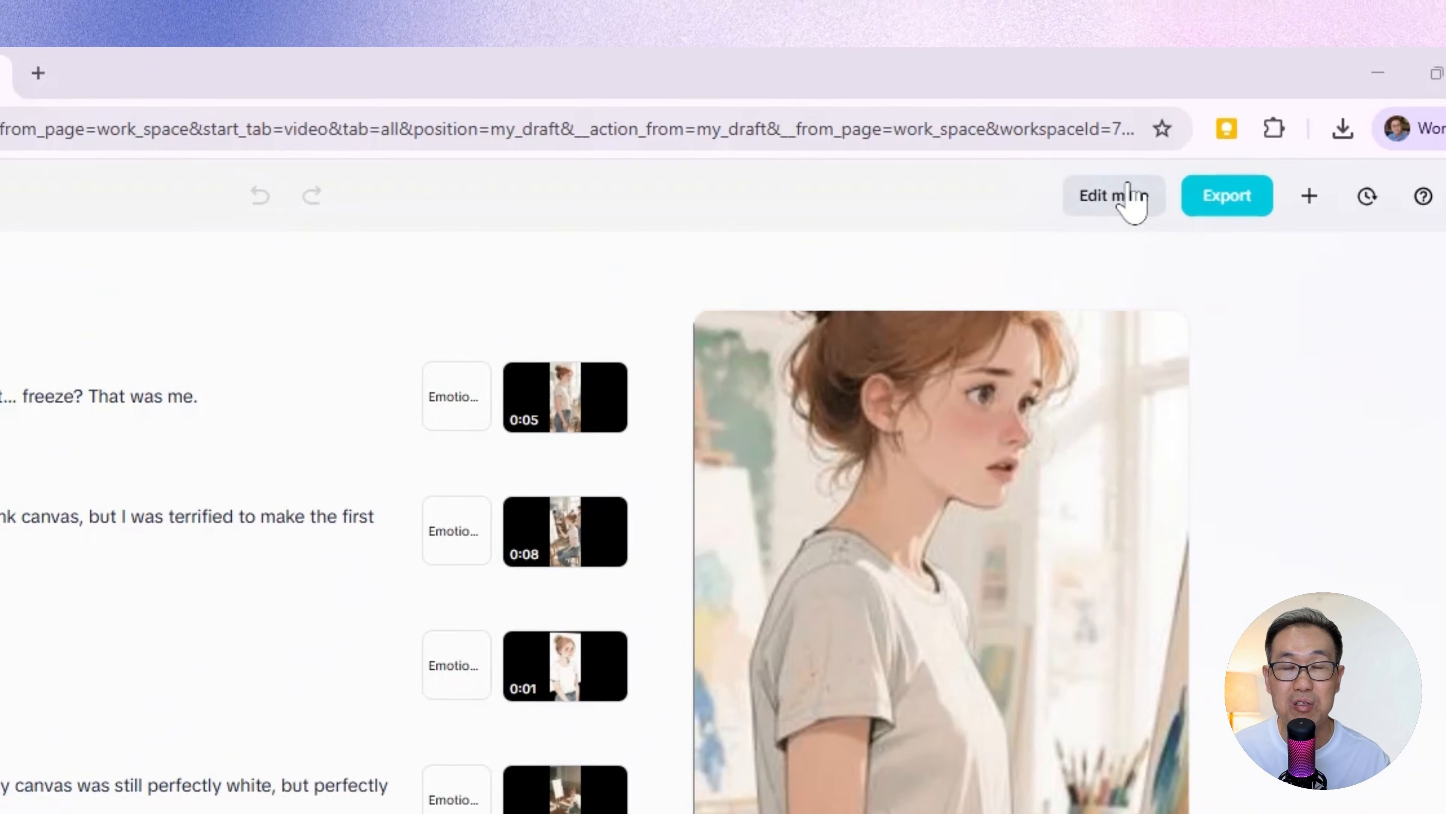
left_click(1167, 135)
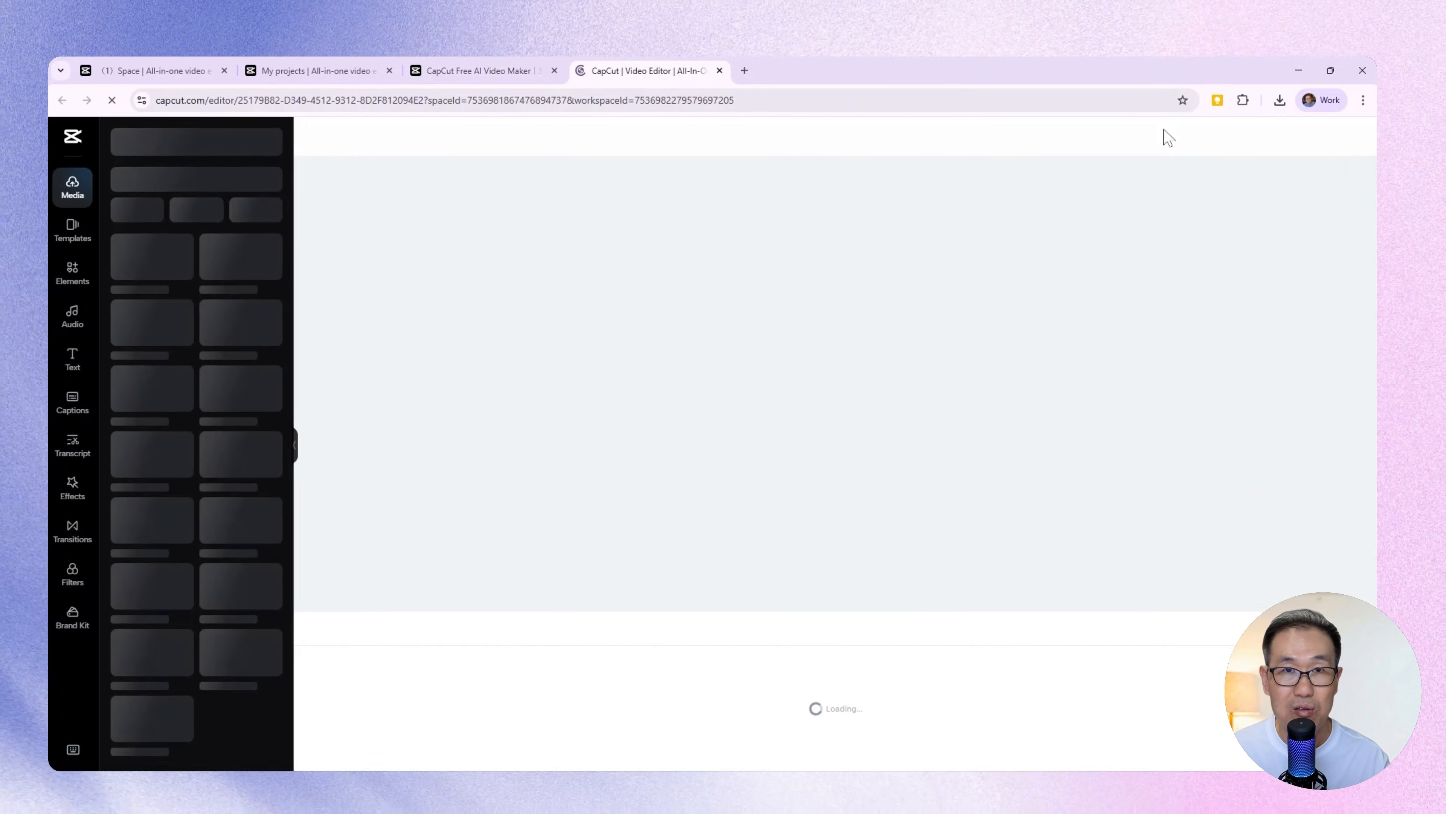